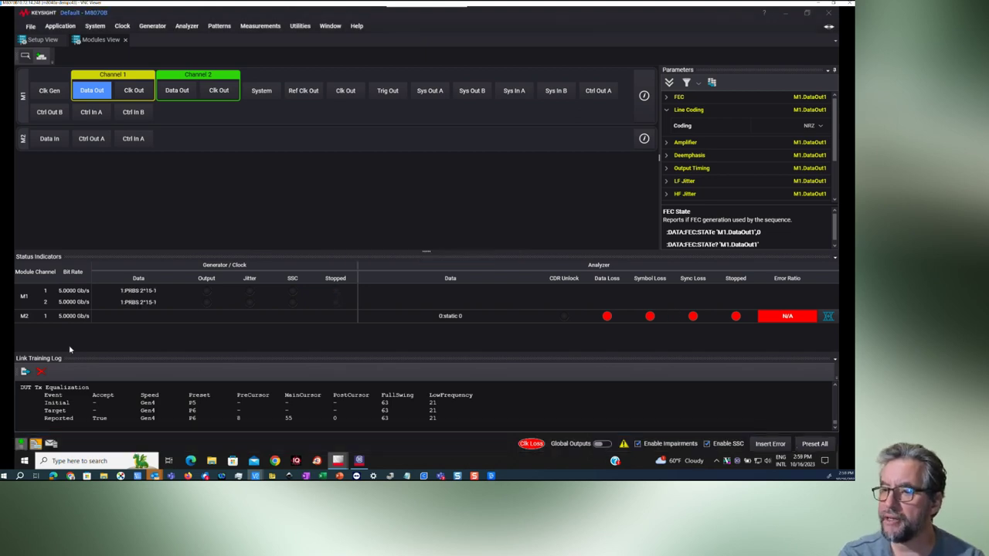
Clear all entries from the Link Training Log.
{"action": "left_click", "coordinate": [41, 370]}
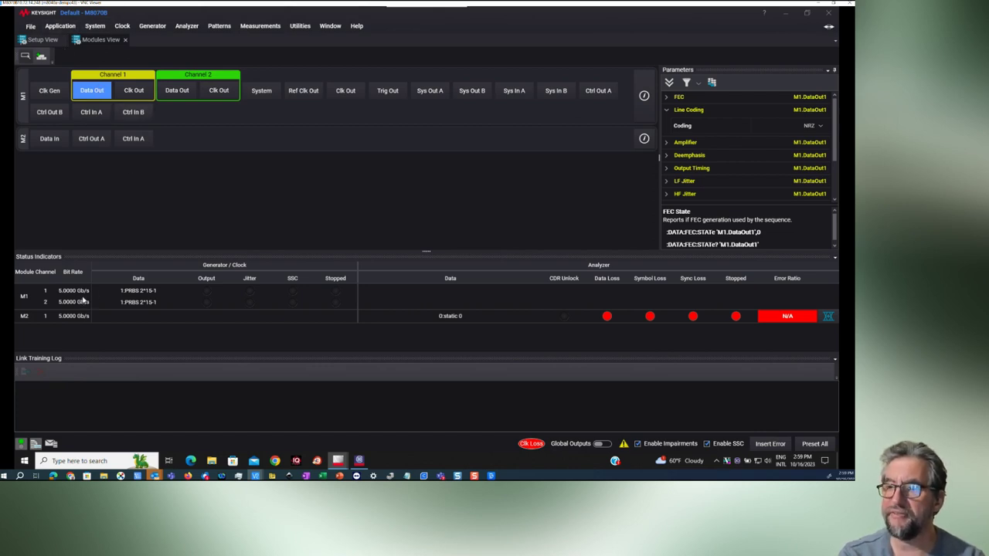
Try to recall the instrument state PCIe4_CC_LTSSM_endpoint_rev_0_7 from the factory PCIe4 folder.
{"action": "left_click", "coordinate": [60, 25]}
{"action": "left_click", "coordinate": [79, 42]}
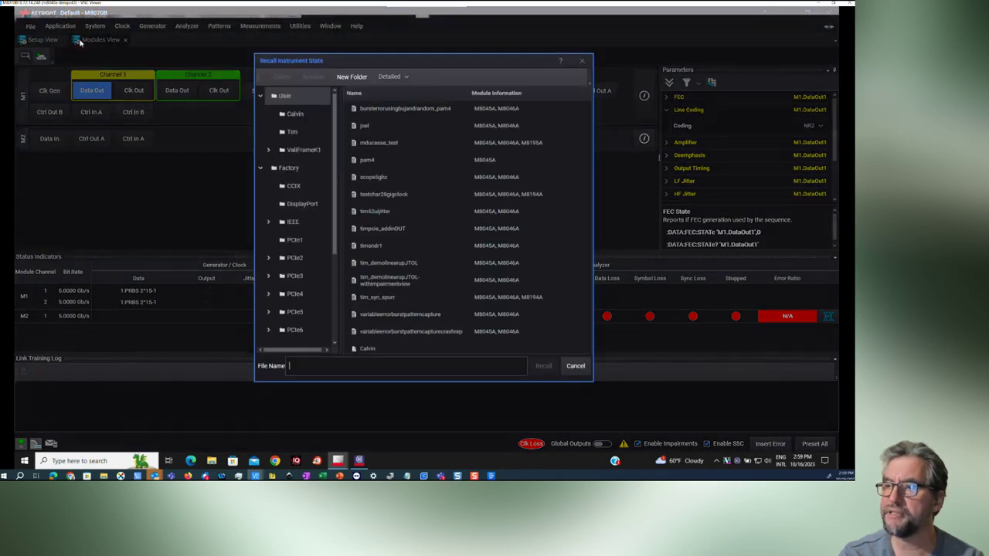
{"action": "left_click", "coordinate": [268, 294]}
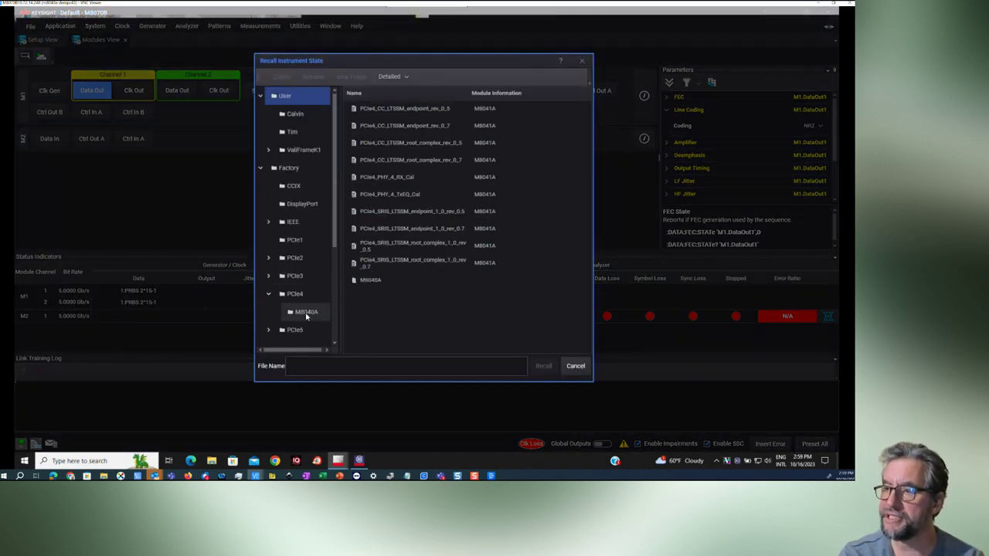
{"action": "left_click", "coordinate": [295, 294]}
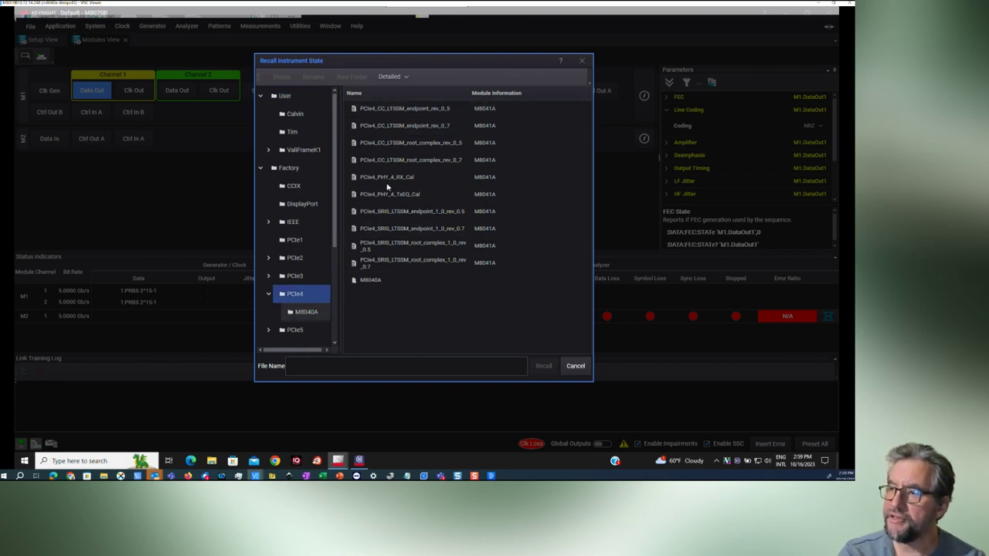
{"action": "left_click", "coordinate": [401, 127]}
{"action": "left_click", "coordinate": [547, 366]}
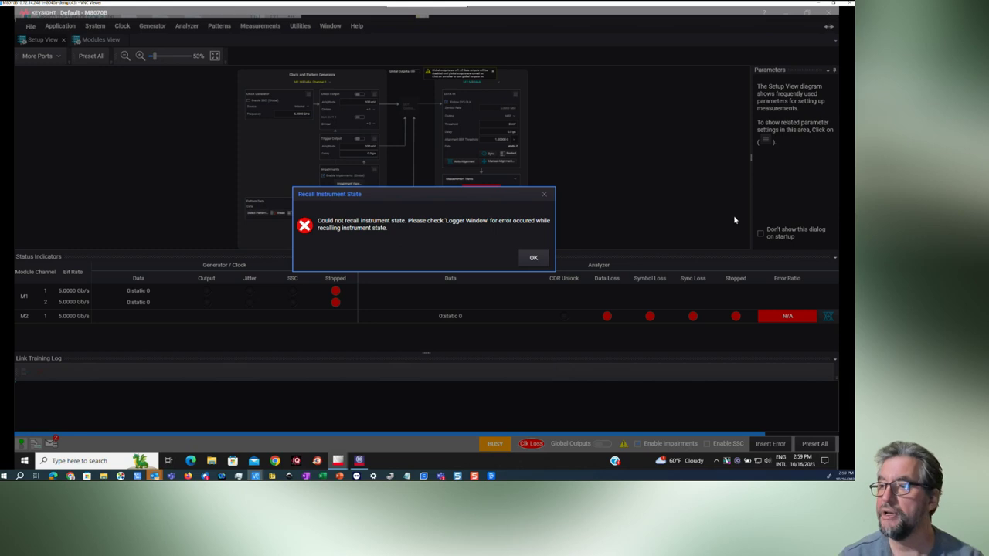
{"action": "left_click", "coordinate": [533, 257]}
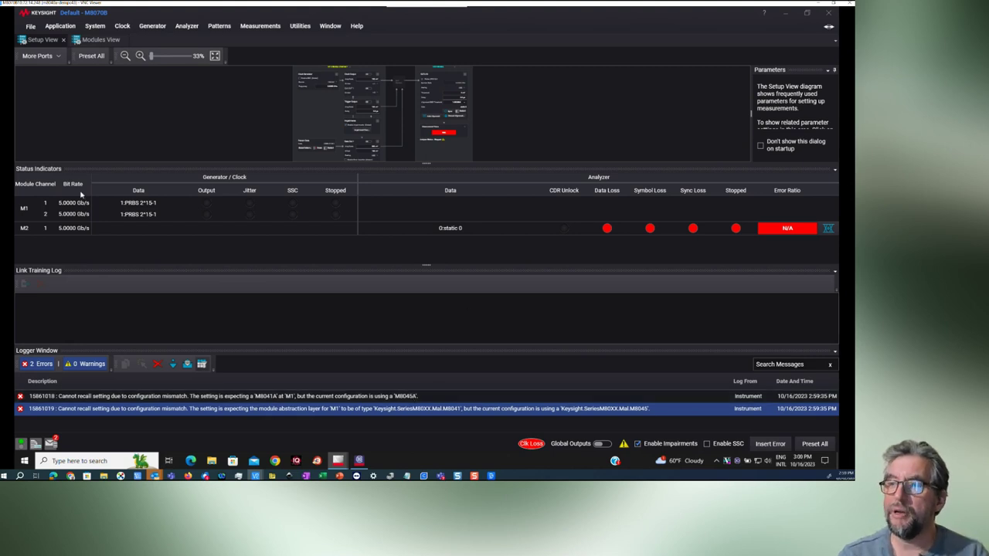
Recall the instrument state PCIe4_16G_CC_RX_LTSSM from the M8040A folder under factory PCIe4.
{"action": "left_click", "coordinate": [96, 26]}
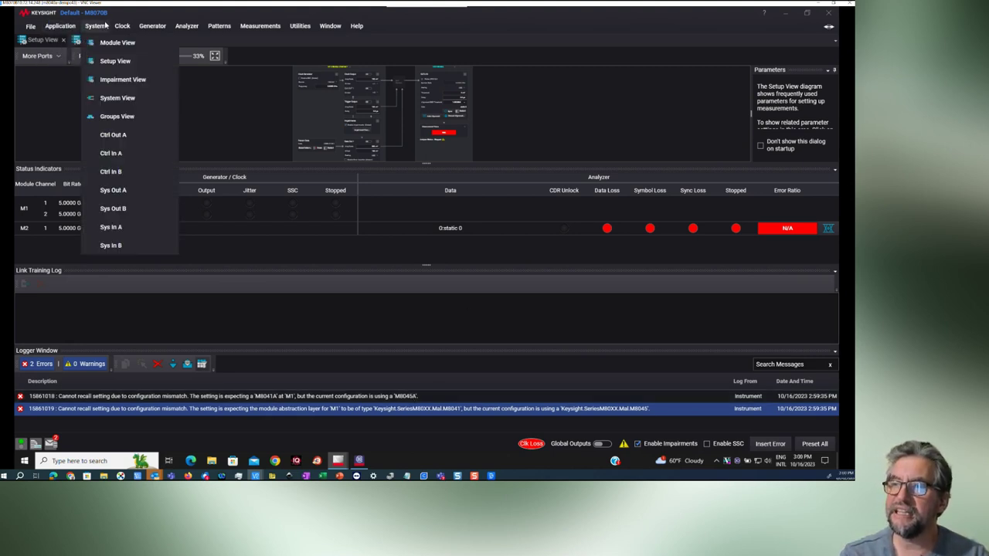
{"action": "mouse_move", "coordinate": [56, 26]}
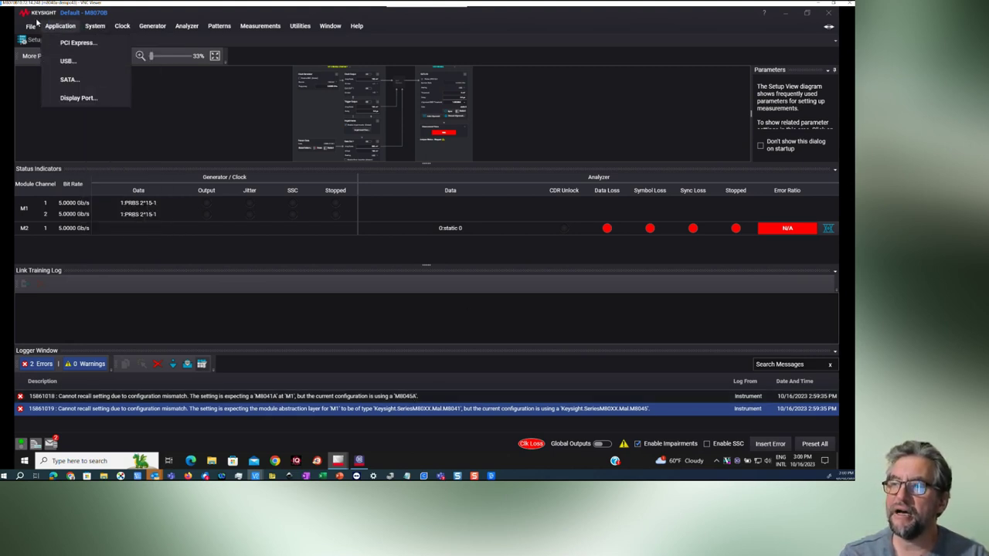
{"action": "left_click", "coordinate": [67, 42]}
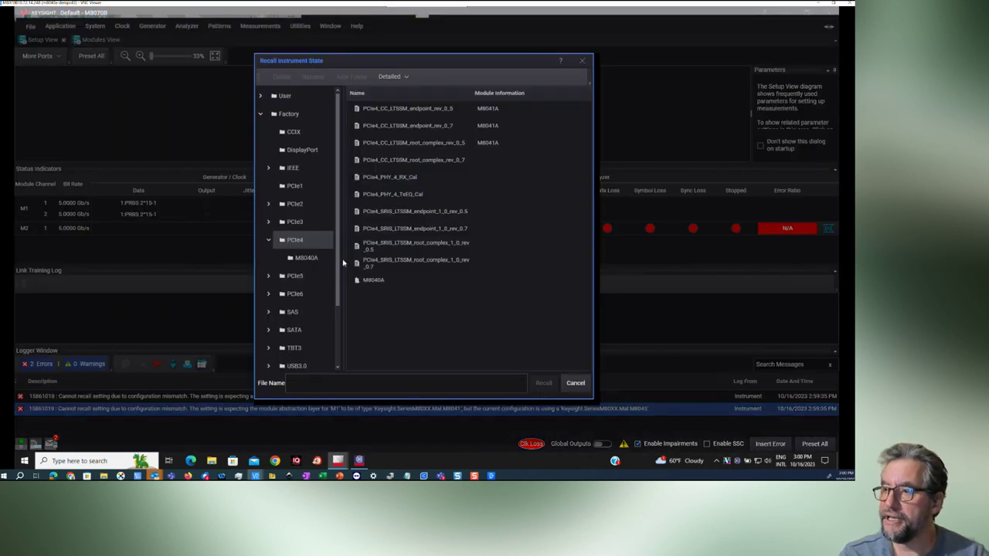
{"action": "left_click", "coordinate": [378, 281]}
{"action": "double_click", "coordinate": [377, 281]}
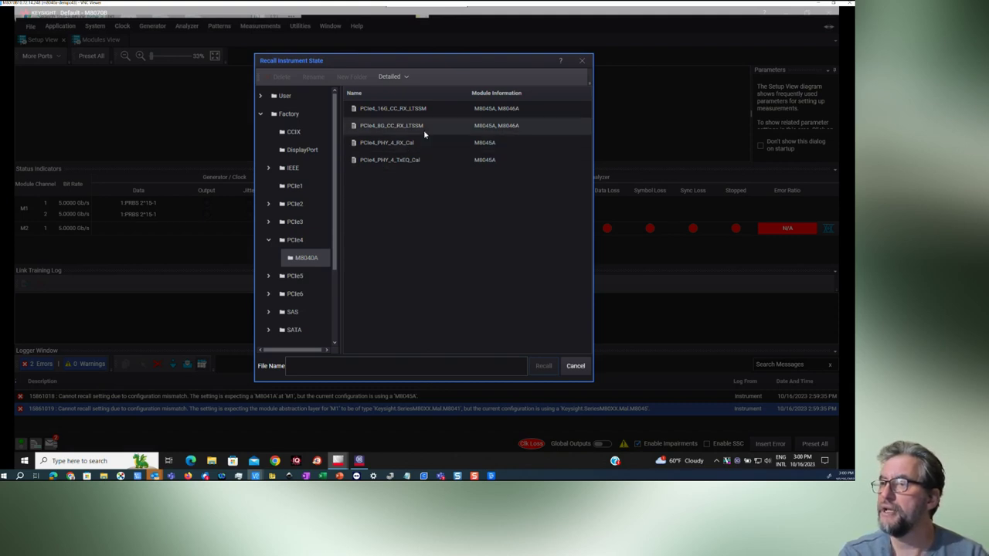
{"action": "left_click", "coordinate": [414, 109]}
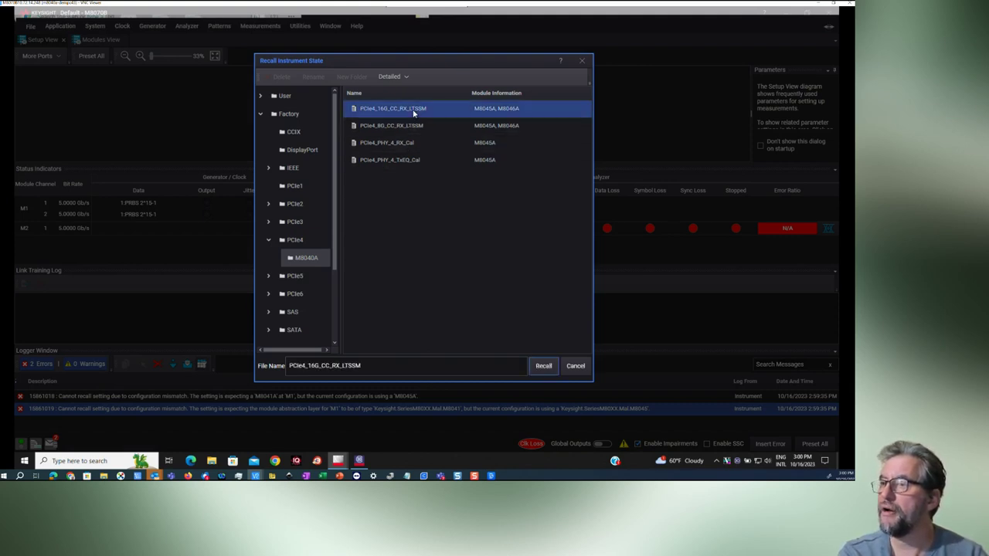
{"action": "left_click", "coordinate": [545, 366]}
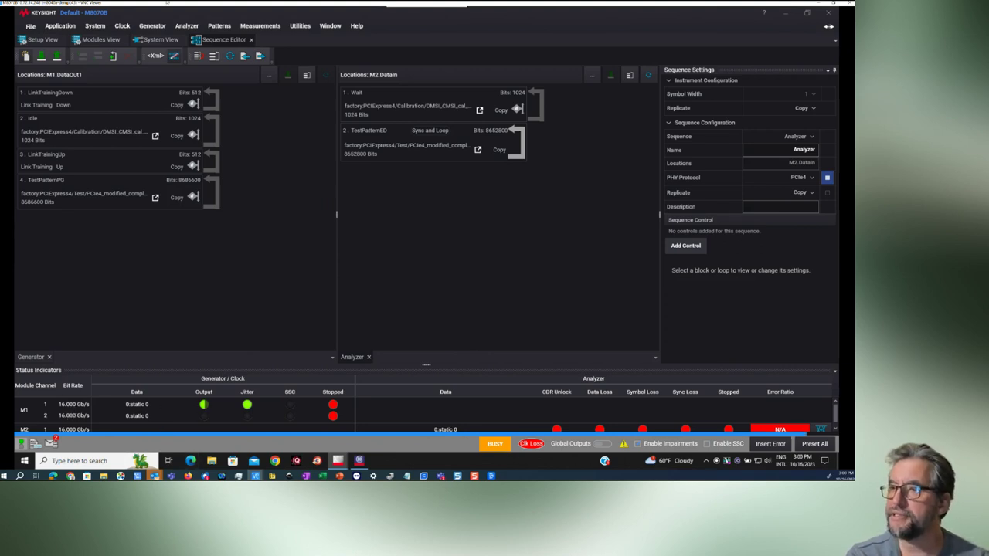
Review the M1 channel 1 Data Out amplifier parameters and the M2 Data In parameters in the Modules View.
{"action": "left_click", "coordinate": [99, 40]}
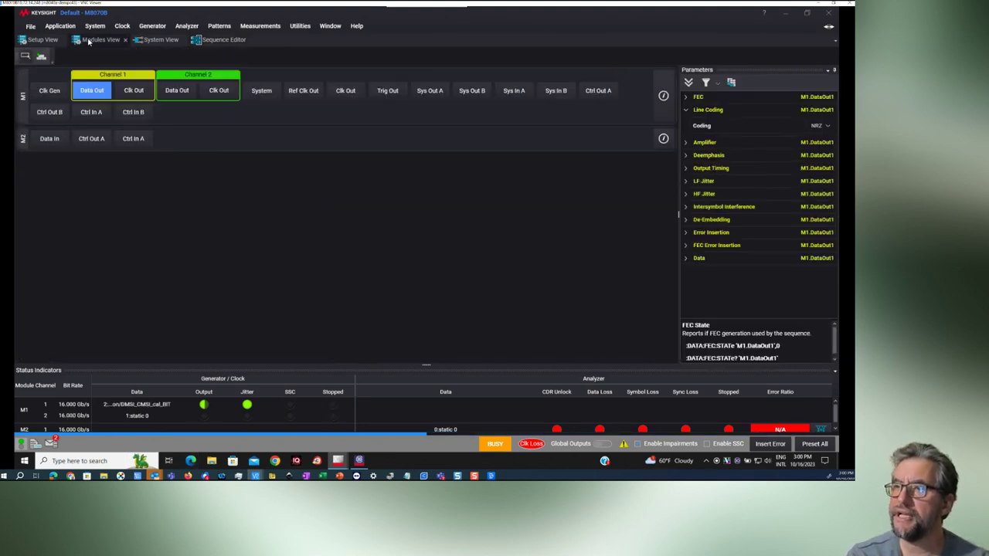
{"action": "left_click", "coordinate": [687, 144]}
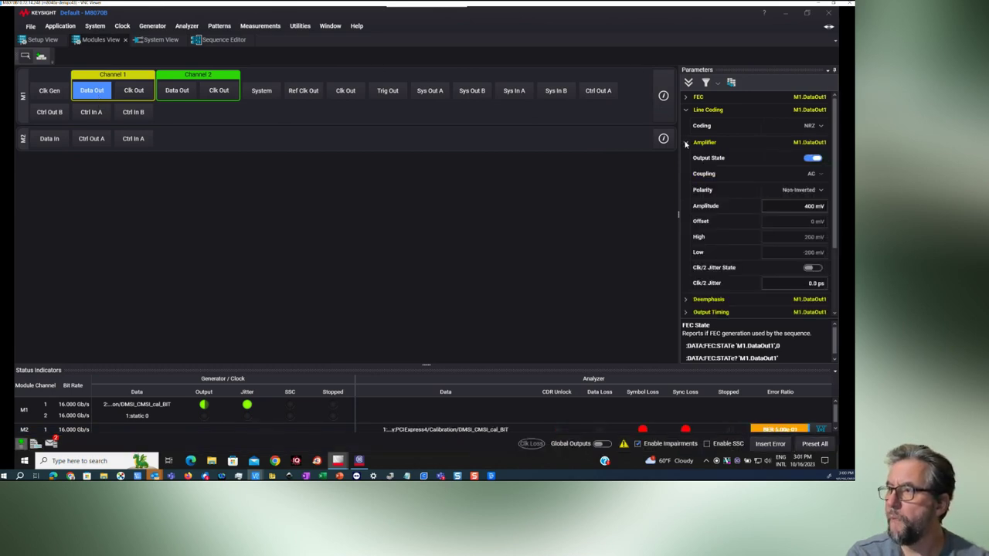
{"action": "mouse_move", "coordinate": [808, 215]}
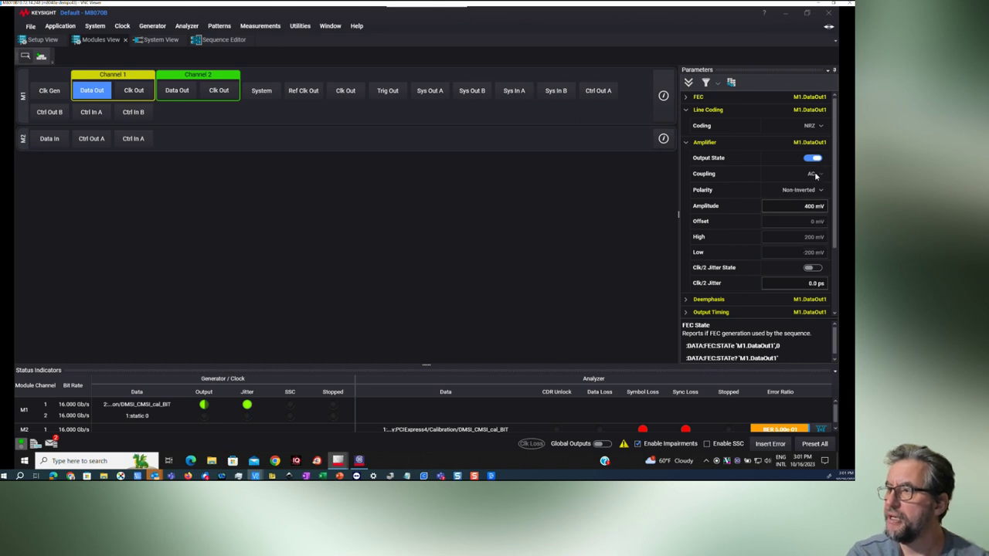
{"action": "left_click", "coordinate": [55, 140]}
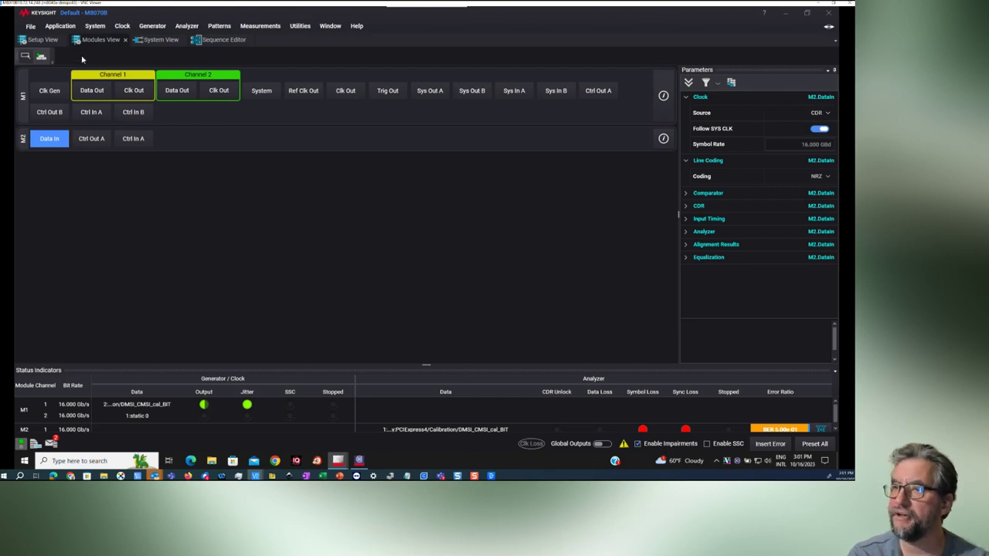
{"action": "left_click", "coordinate": [90, 91]}
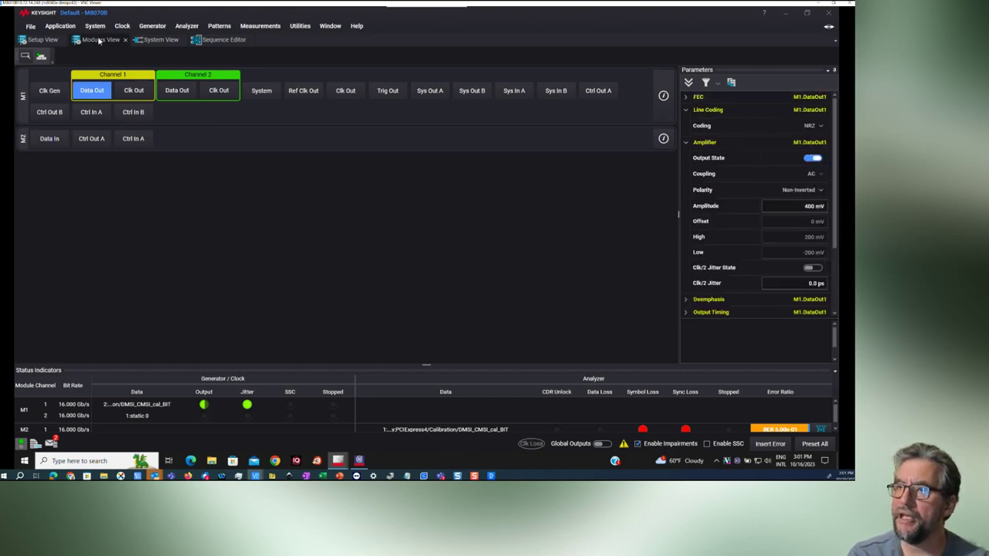
Inspect the bit pattern used by the generator's Idle block and return to the Sequence Editor.
{"action": "left_click", "coordinate": [210, 41]}
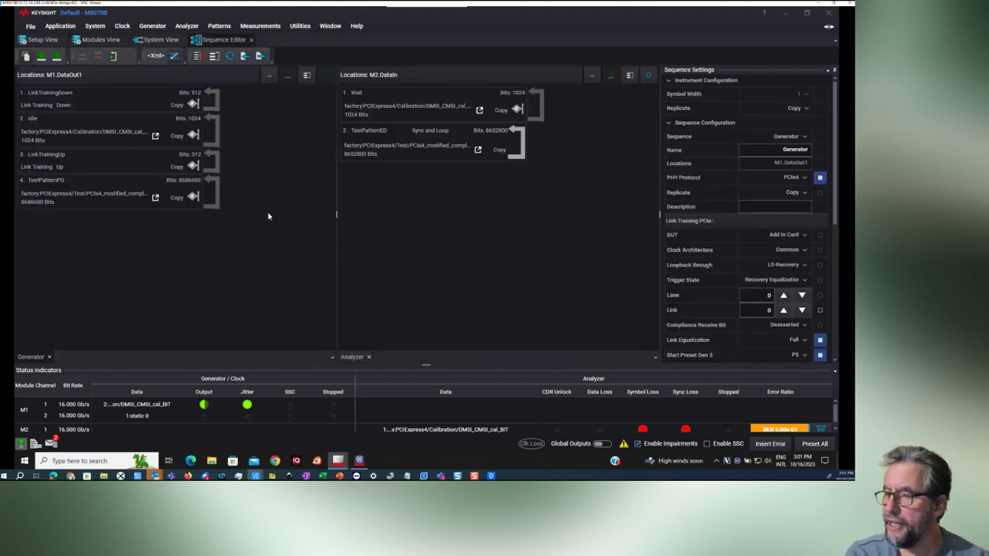
{"action": "left_click", "coordinate": [52, 442]}
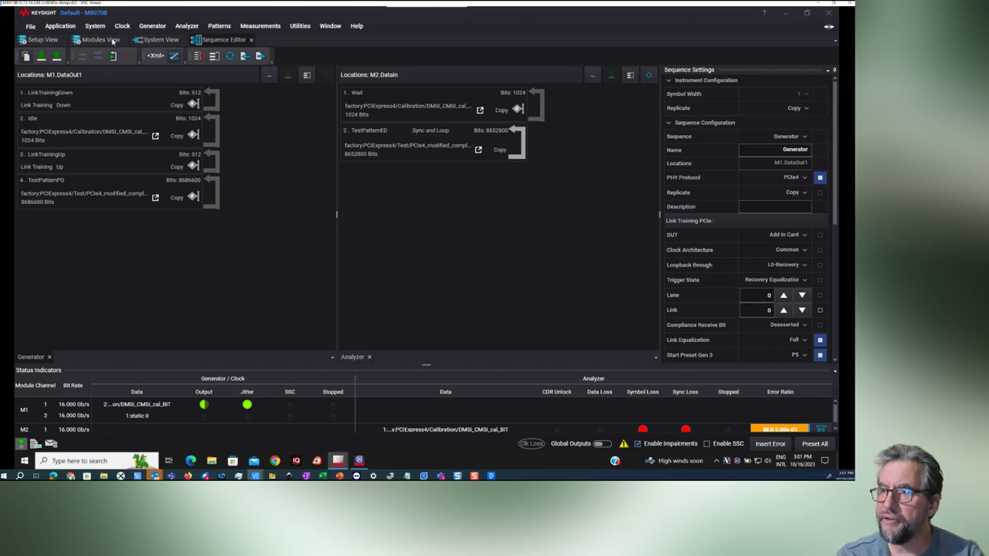
{"action": "left_click", "coordinate": [114, 105]}
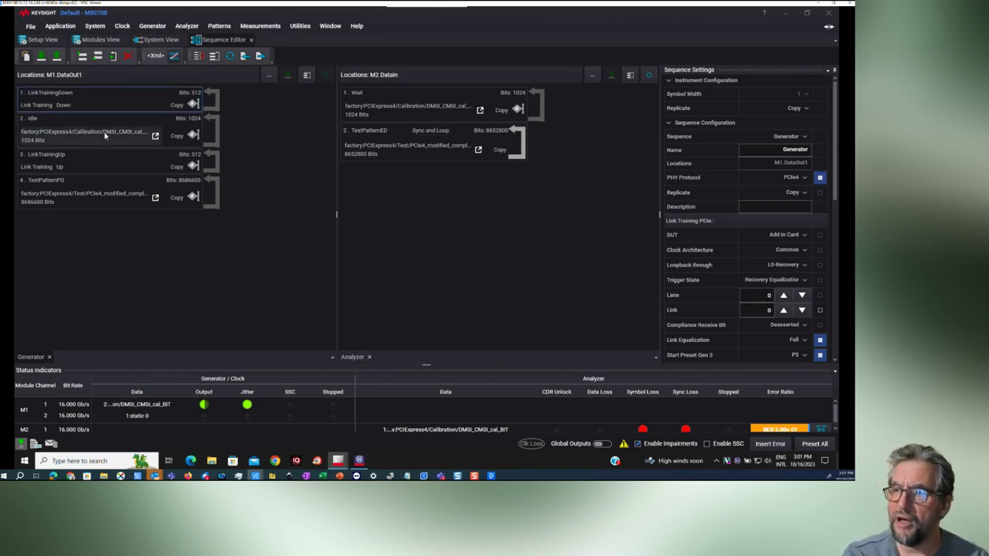
{"action": "double_click", "coordinate": [105, 135]}
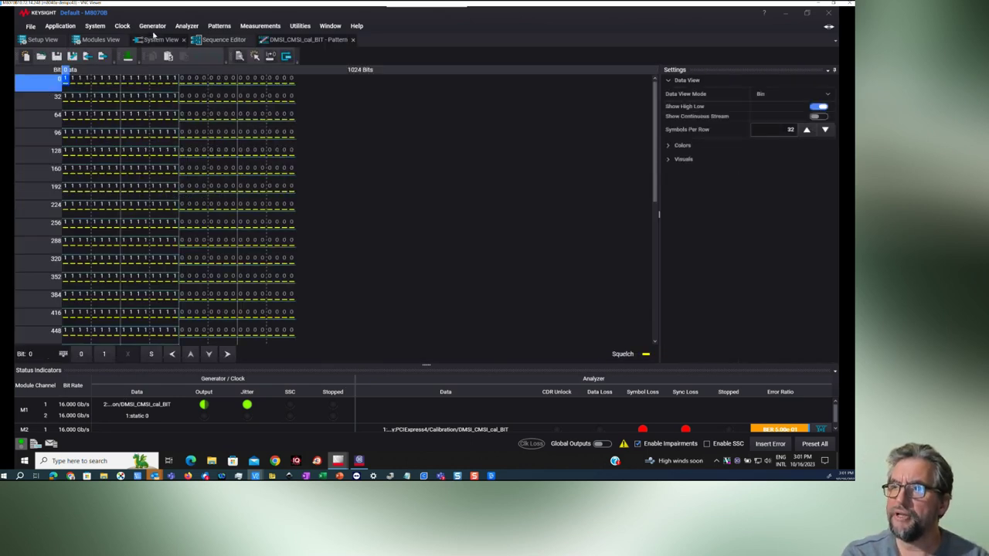
{"action": "left_click", "coordinate": [224, 40]}
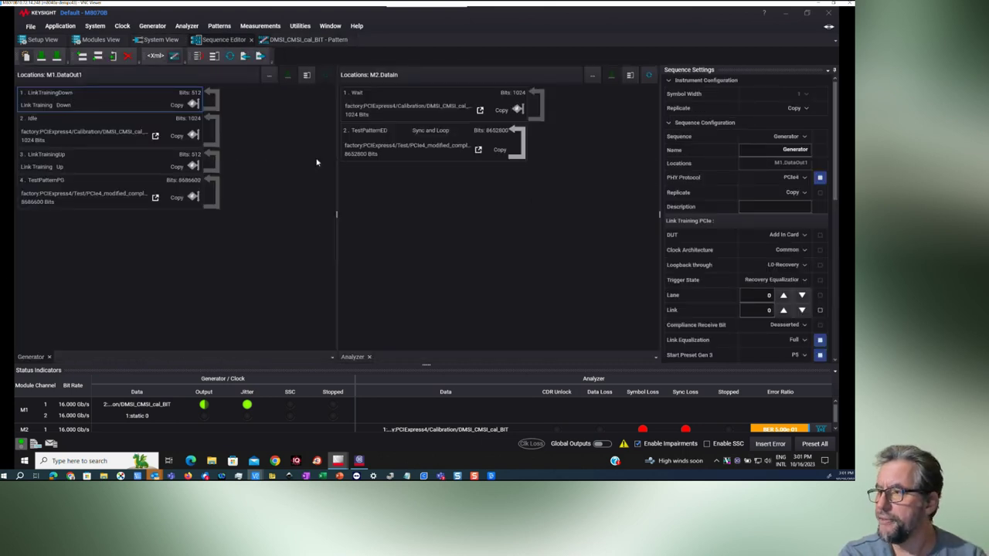
Widen the Sequence Settings area and review the generator's PCIe link training settings, from DUT type through presets to the state timeout file.
{"action": "left_click_drag", "start_coordinate": [662, 189], "coordinate": [615, 215]}
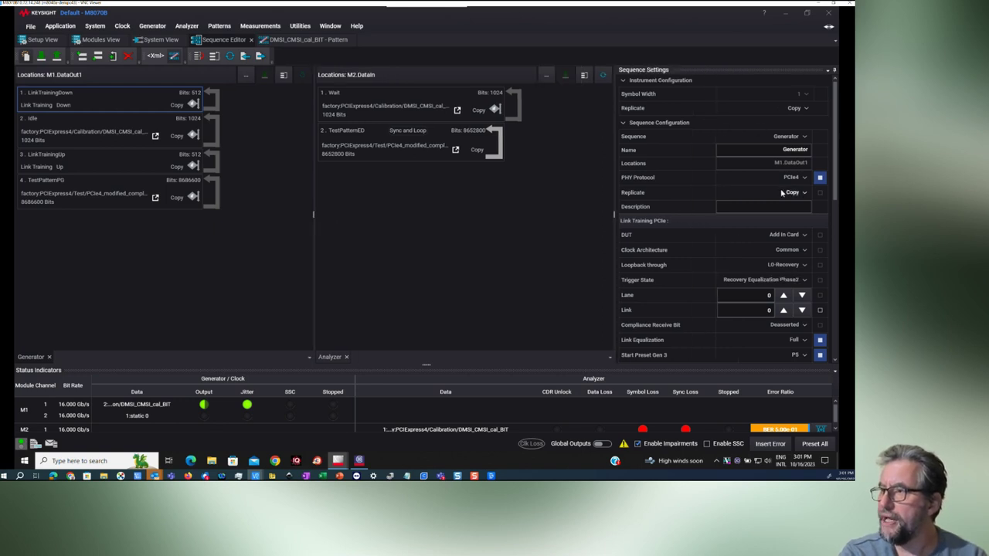
{"action": "scroll", "coordinate": [772, 208], "scroll_direction": "down", "scroll_amount": 5}
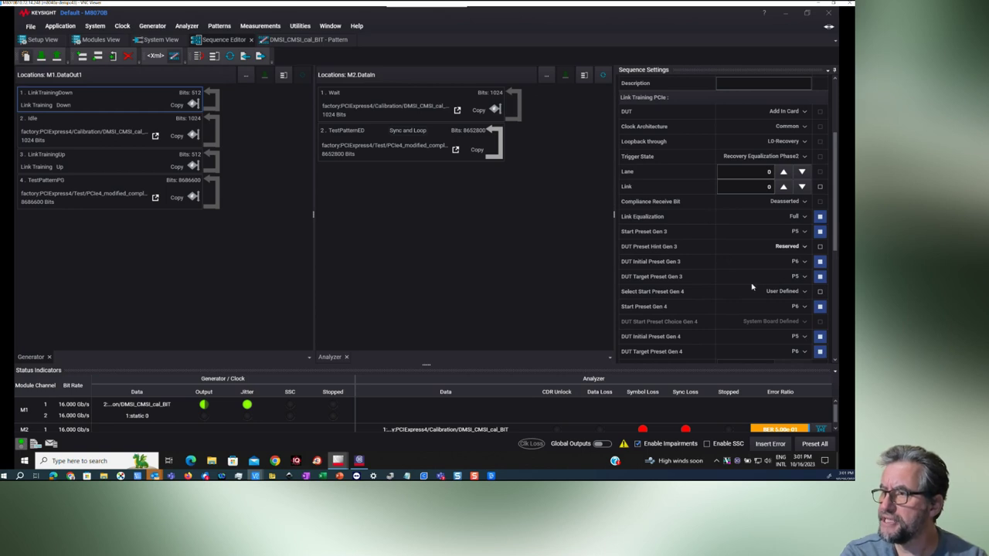
{"action": "scroll", "coordinate": [767, 273], "scroll_direction": "down", "scroll_amount": 7}
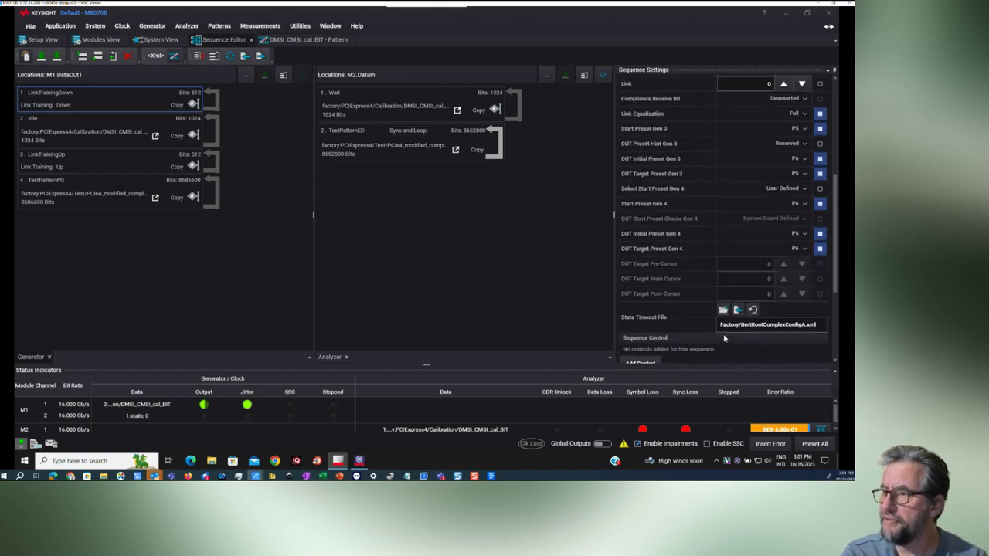
{"action": "scroll", "coordinate": [724, 338], "scroll_direction": "down", "scroll_amount": 3}
{"action": "scroll", "coordinate": [723, 338], "scroll_direction": "up", "scroll_amount": 10}
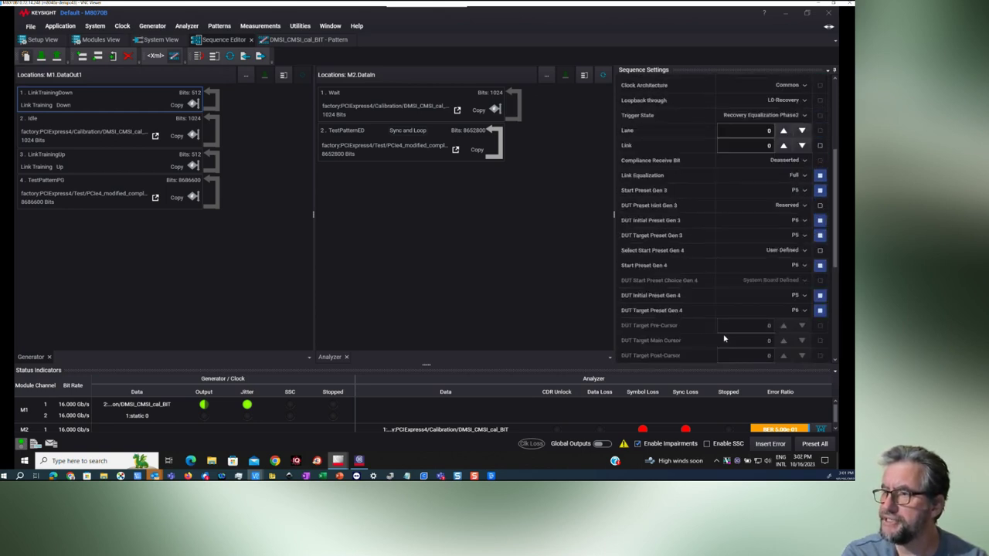
Examine the block data of the generator's LinkTrainingUp block and enlarge the Status Indicators area to show all modules.
{"action": "left_click", "coordinate": [114, 117]}
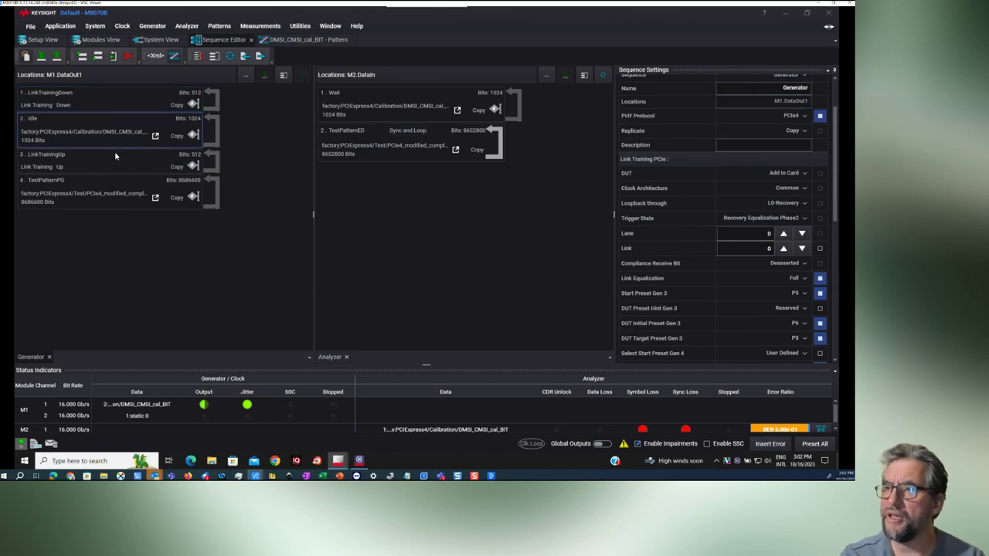
{"action": "left_click", "coordinate": [114, 154]}
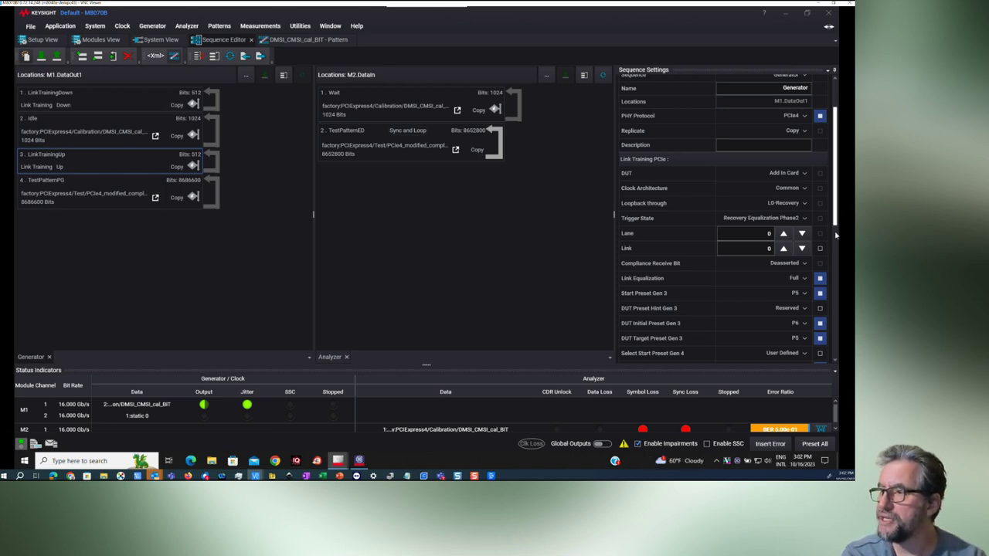
{"action": "left_click_drag", "start_coordinate": [834, 205], "coordinate": [603, 358]}
{"action": "left_click_drag", "start_coordinate": [426, 362], "coordinate": [427, 349]}
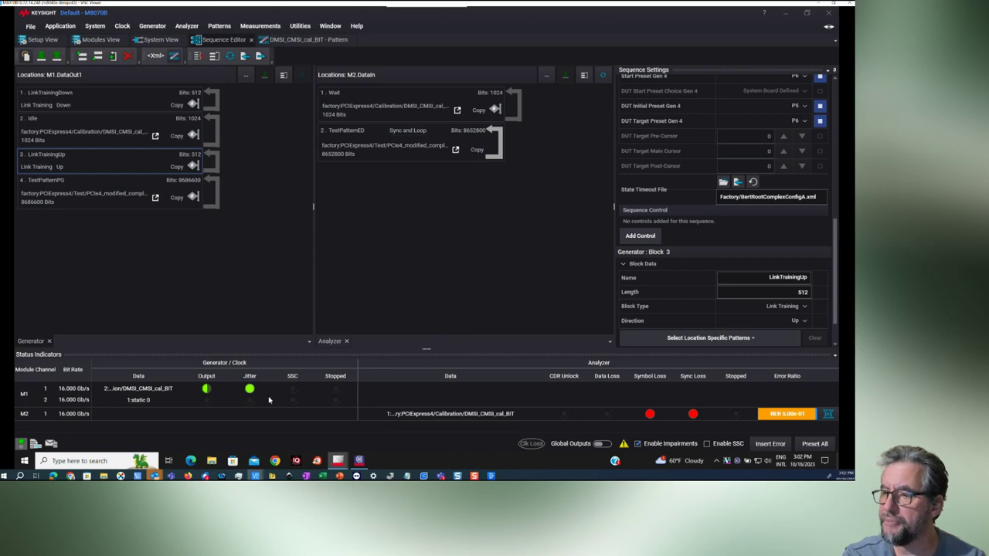
Switch to the browser to check the netBooter power outlet status, and return to the Sequence Editor.
{"action": "left_click", "coordinate": [70, 476]}
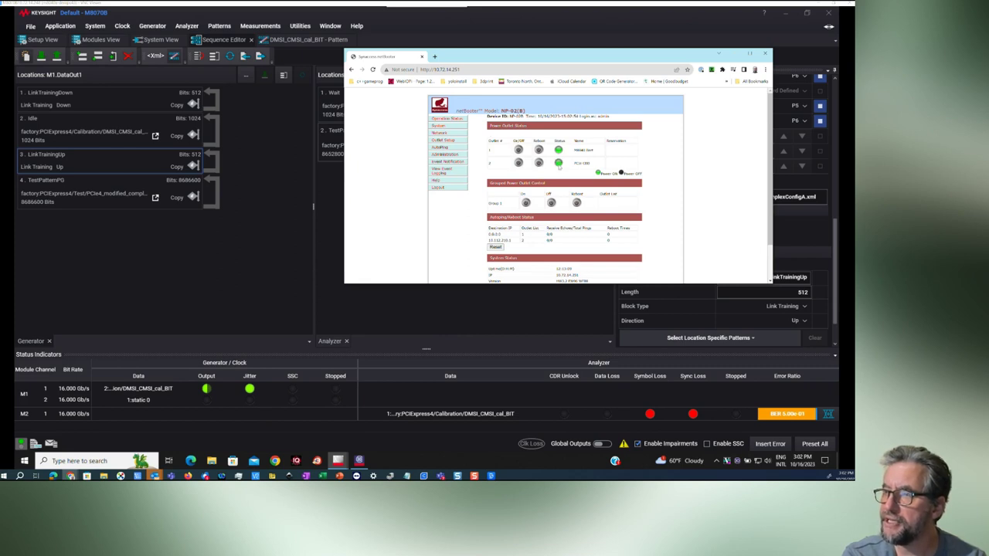
{"action": "left_click", "coordinate": [738, 54]}
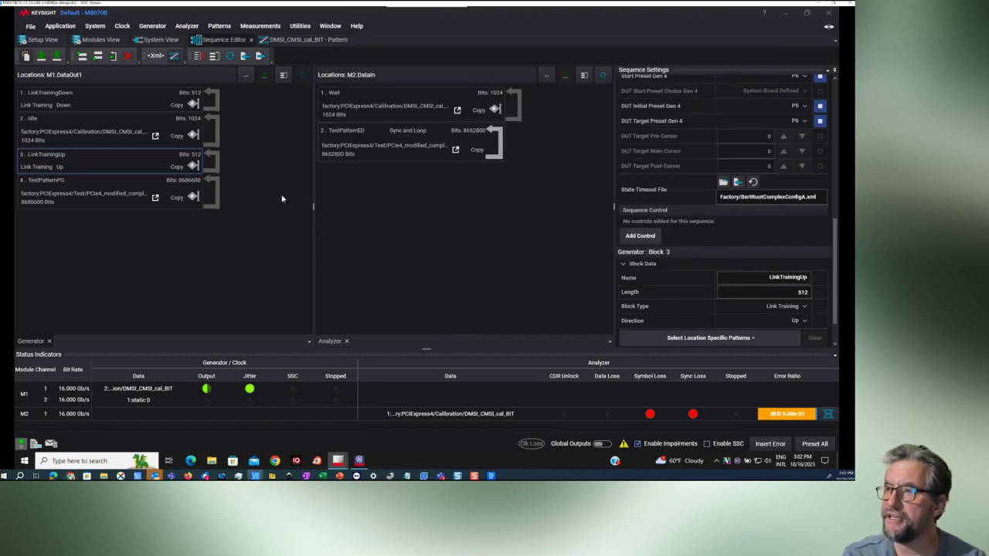
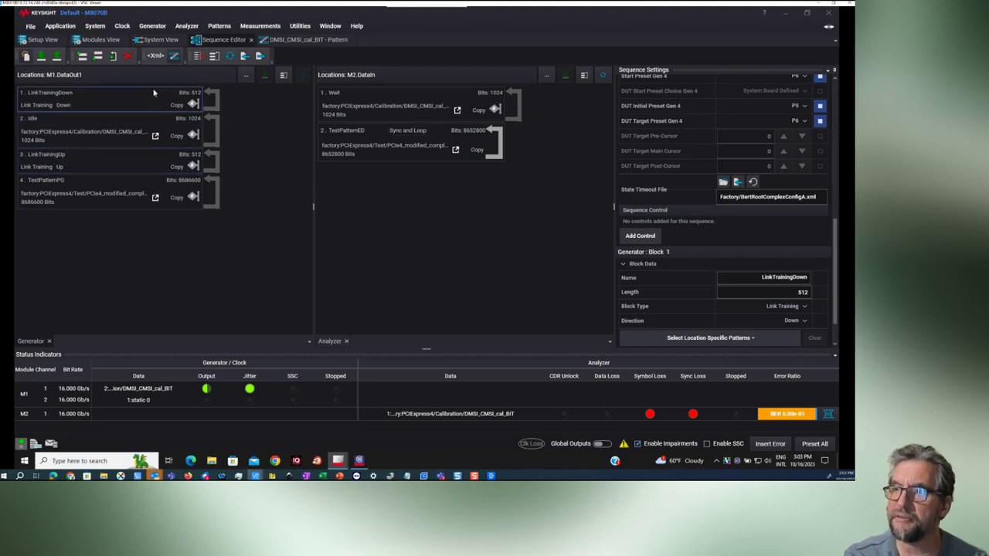
Examine the block branch conditions of the generator's LinkTrainingDown and Idle blocks.
{"action": "scroll", "coordinate": [739, 228], "scroll_direction": "down", "scroll_amount": 1}
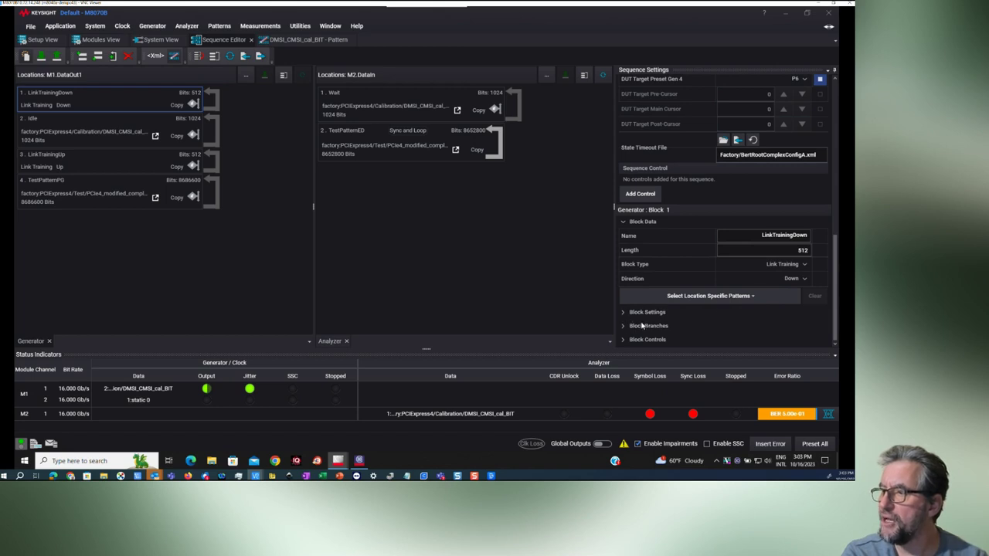
{"action": "left_click", "coordinate": [624, 326]}
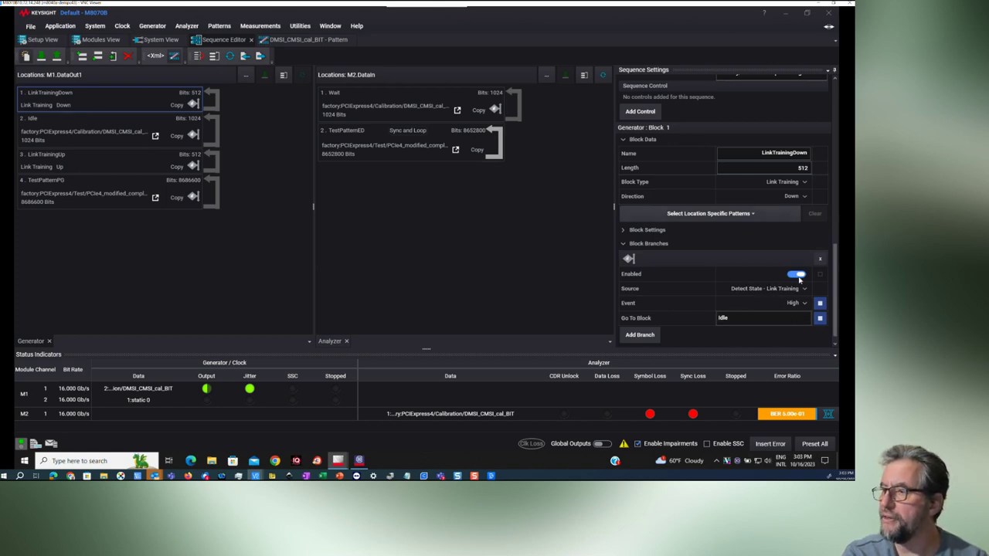
{"action": "left_click", "coordinate": [112, 121]}
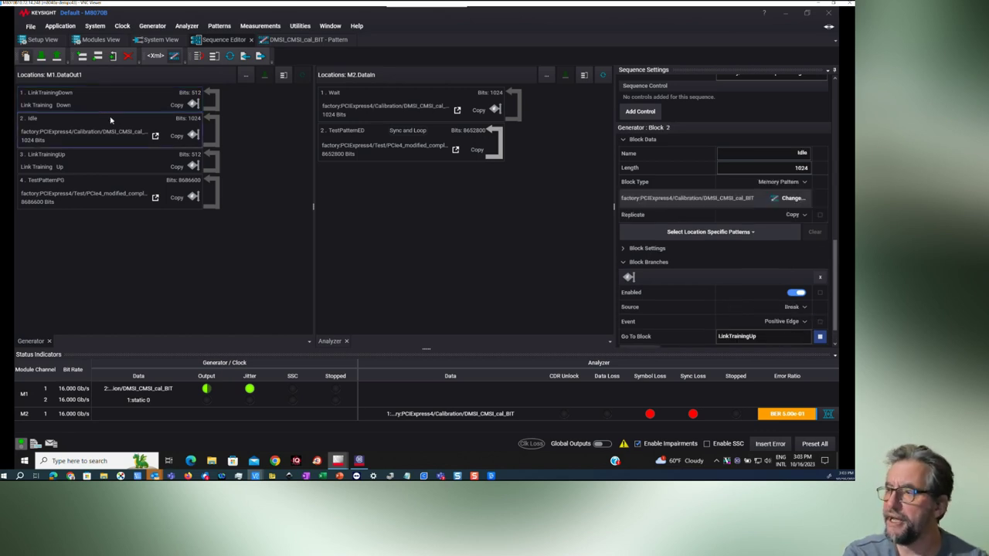
Examine the remaining branch settings of the generator's Idle block and both block branches of its LinkTrainingUp block.
{"action": "scroll", "coordinate": [670, 292], "scroll_direction": "down", "scroll_amount": 1}
{"action": "scroll", "coordinate": [671, 292], "scroll_direction": "down", "scroll_amount": 1}
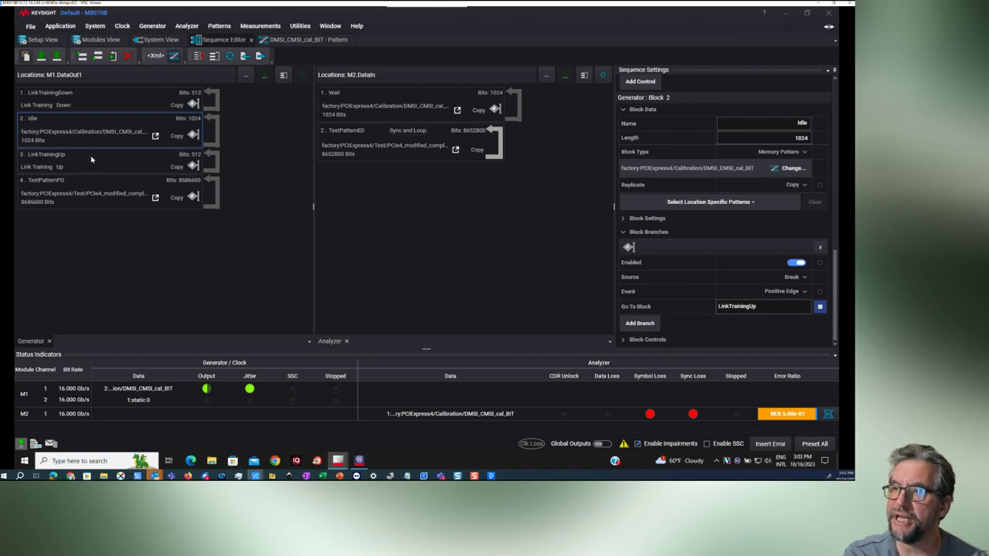
{"action": "left_click", "coordinate": [120, 155]}
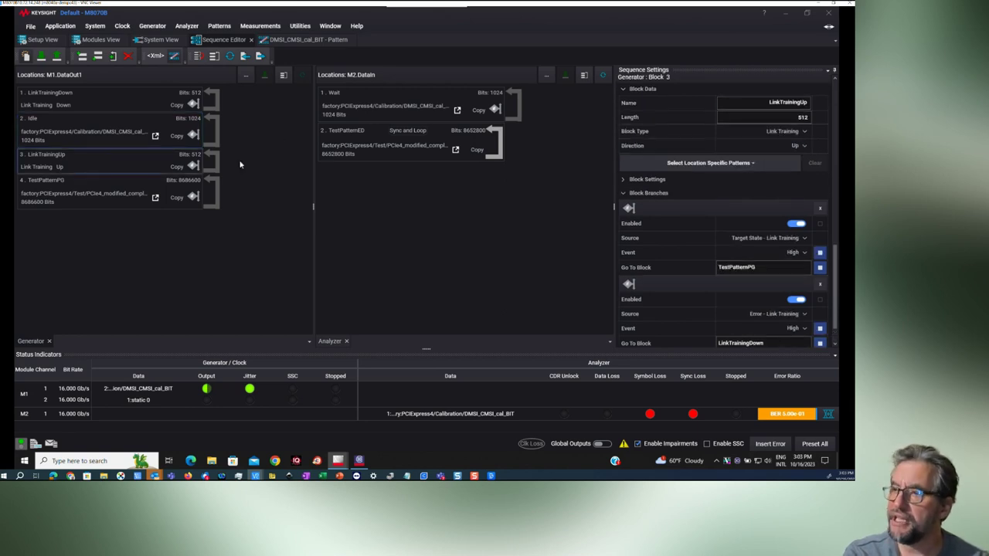
{"action": "scroll", "coordinate": [767, 321], "scroll_direction": "down", "scroll_amount": 2}
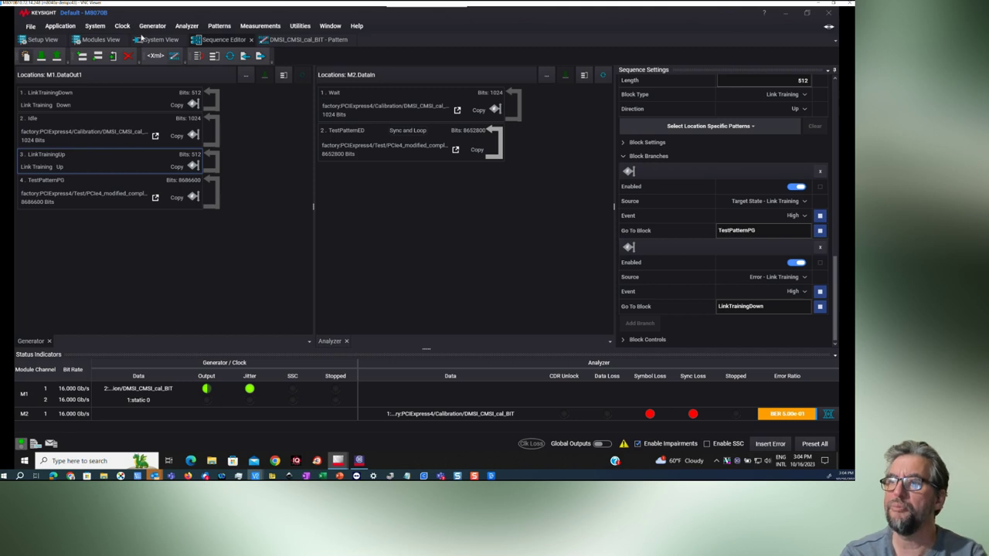
Turn on the global outputs and start link training with a sequence break, checking the loopback with an inserted error.
{"action": "left_click", "coordinate": [101, 40]}
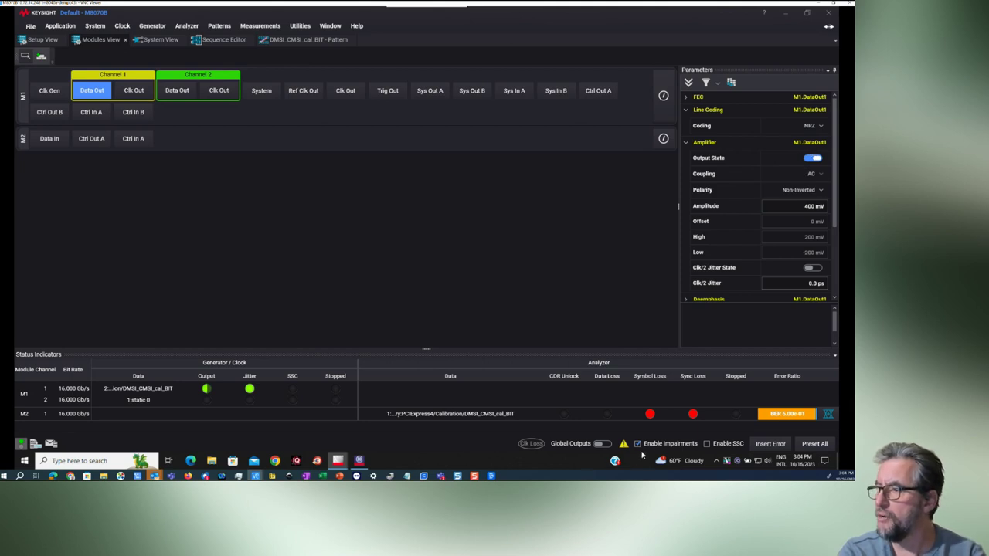
{"action": "left_click", "coordinate": [603, 444]}
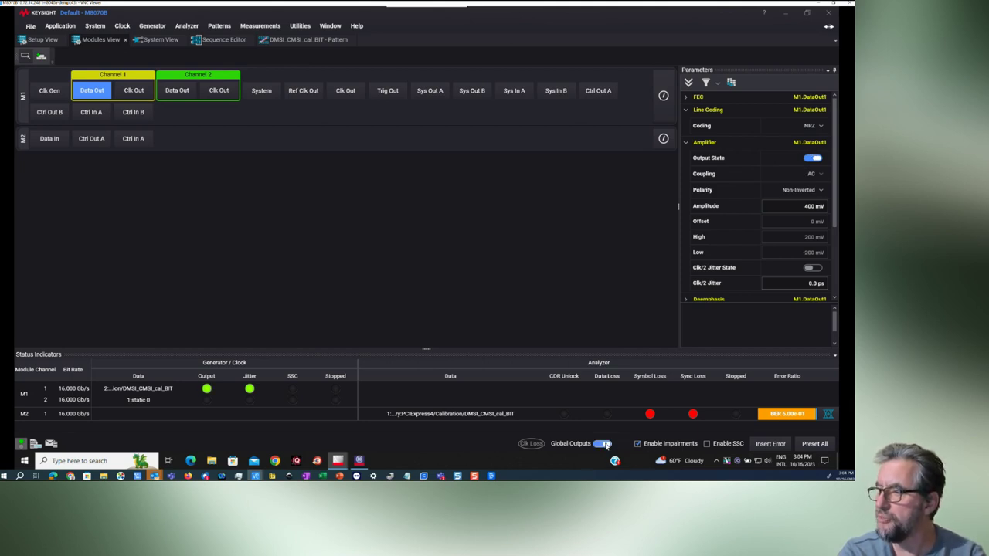
{"action": "left_click", "coordinate": [232, 42]}
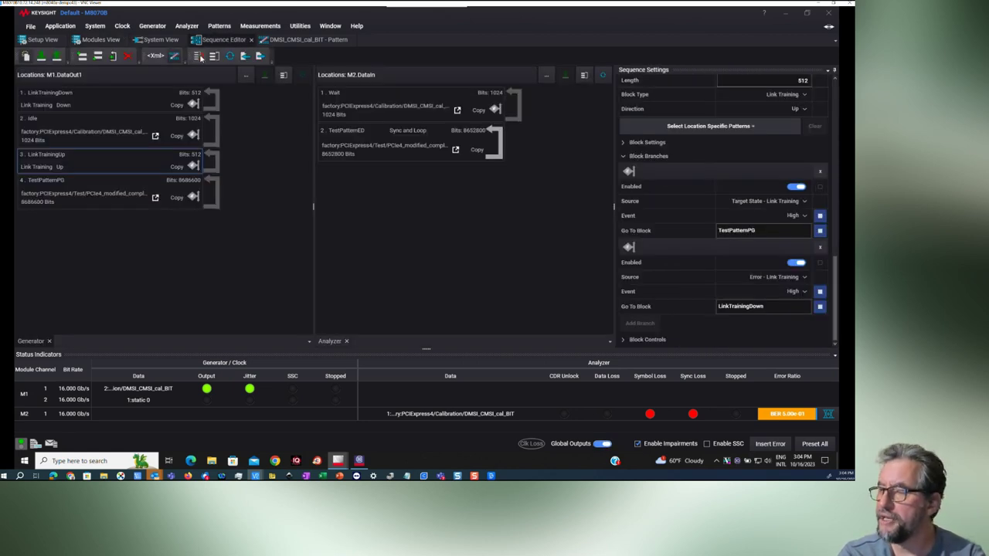
{"action": "left_click", "coordinate": [199, 56]}
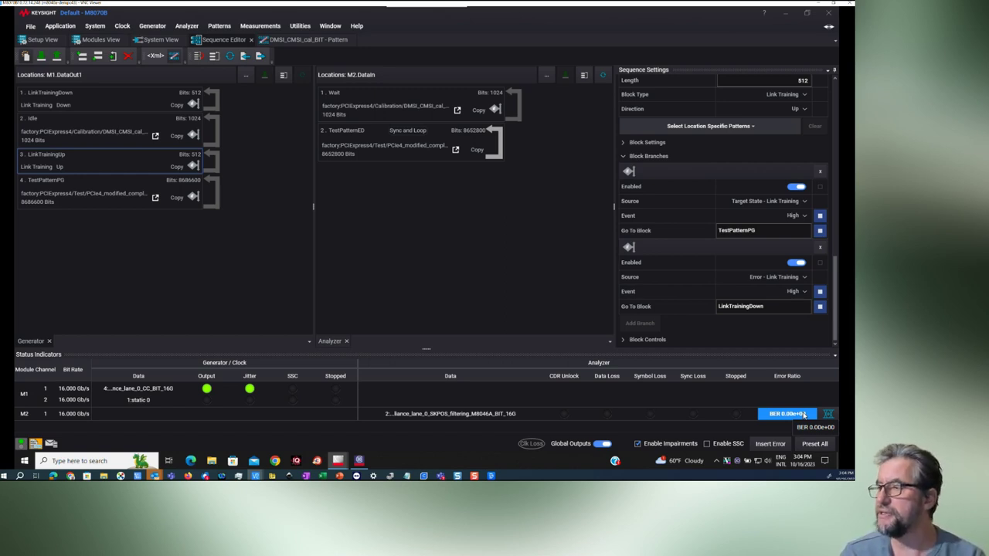
{"action": "left_click", "coordinate": [773, 444]}
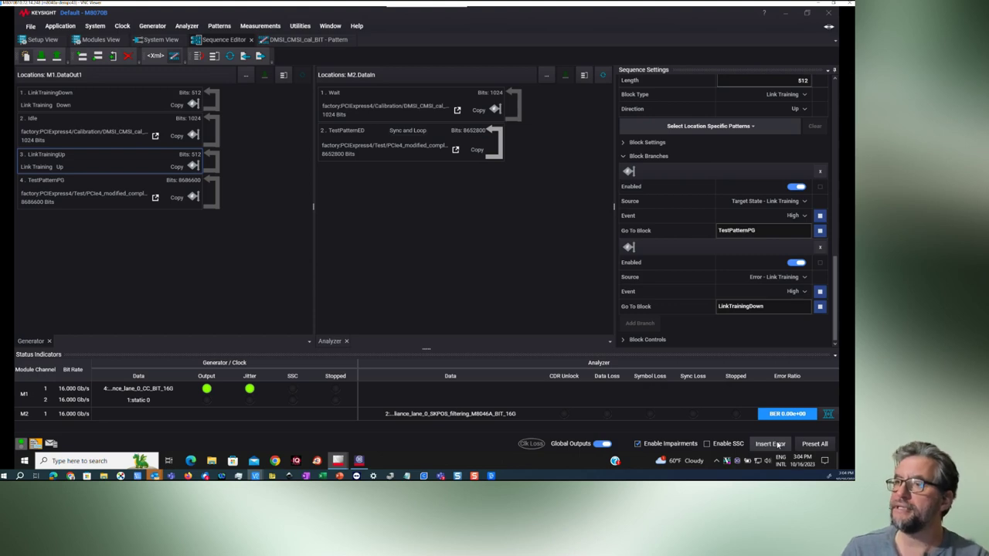
Examine the block data and branches of the analyzer's Wait and TestPatternED blocks.
{"action": "left_click", "coordinate": [378, 99]}
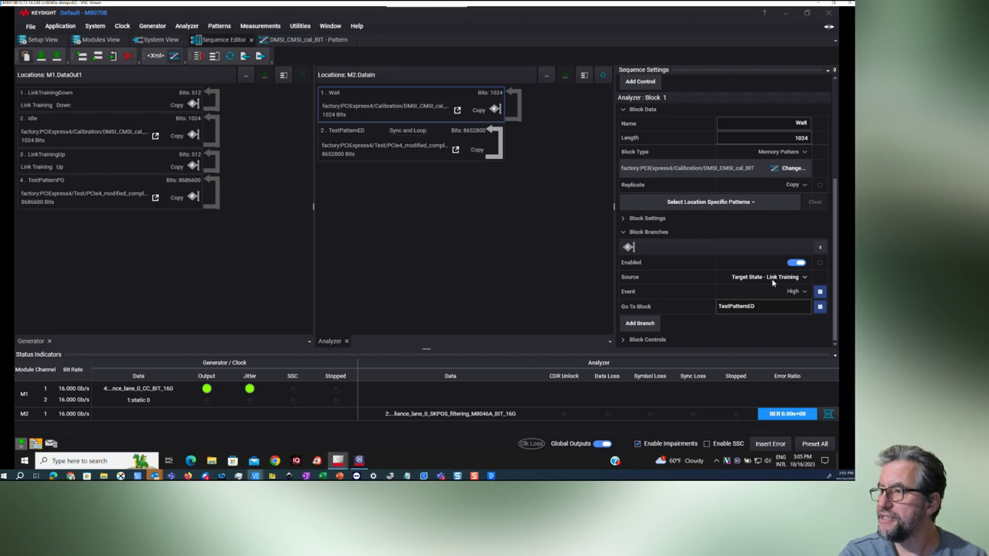
{"action": "left_click", "coordinate": [429, 132]}
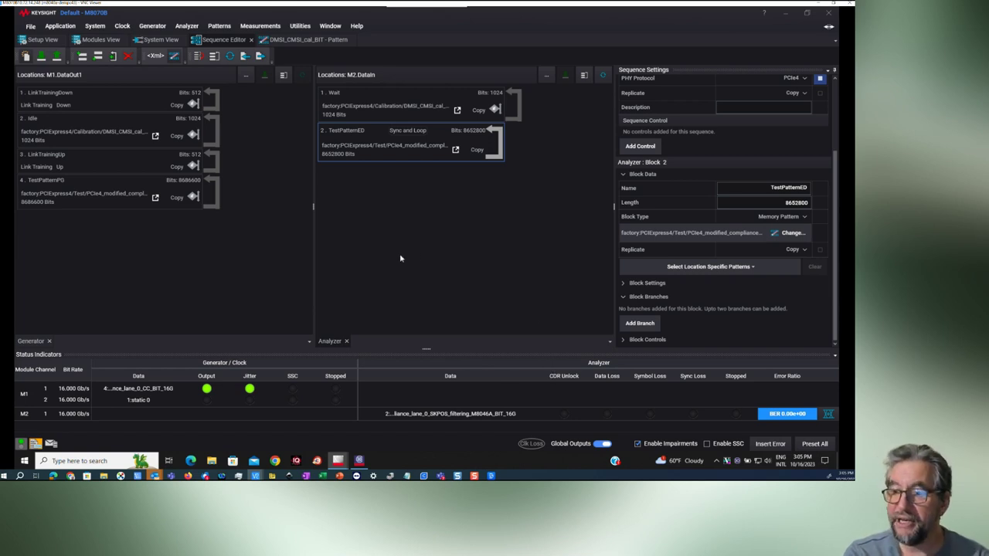
Open the Link Training Log and enlarge it to read the training states and transfer rates.
{"action": "left_click", "coordinate": [36, 445]}
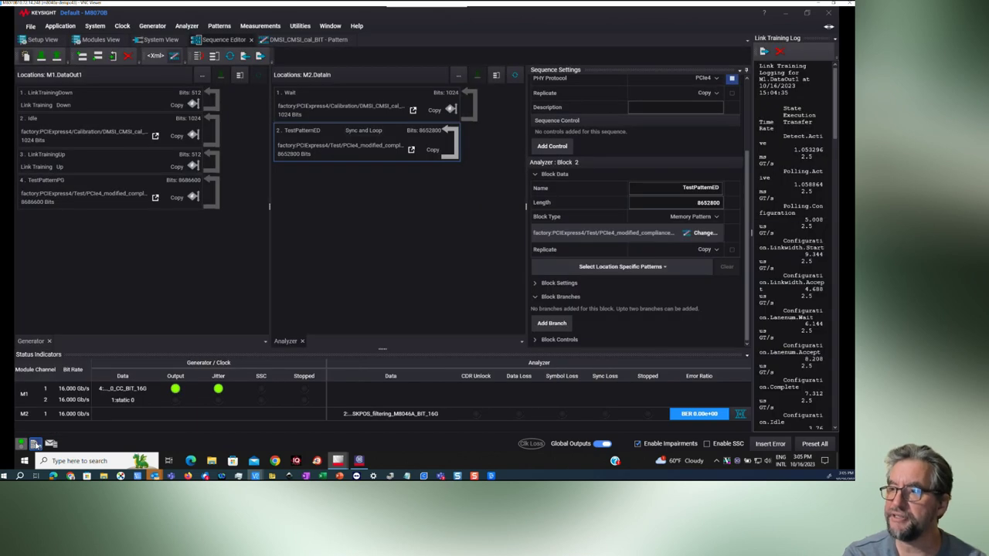
{"action": "left_click_drag", "start_coordinate": [753, 232], "coordinate": [480, 233]}
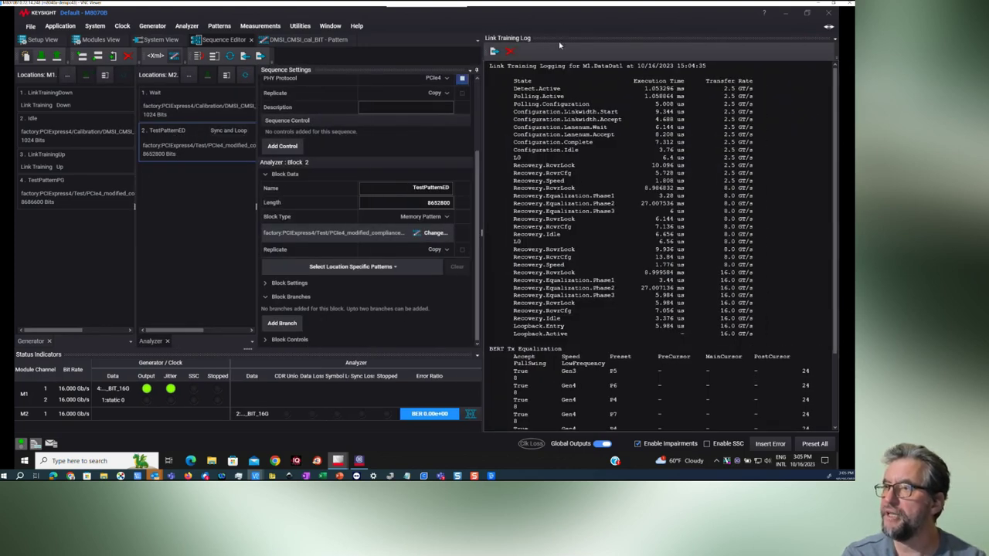
{"action": "left_click_drag", "start_coordinate": [510, 38], "coordinate": [249, 205]}
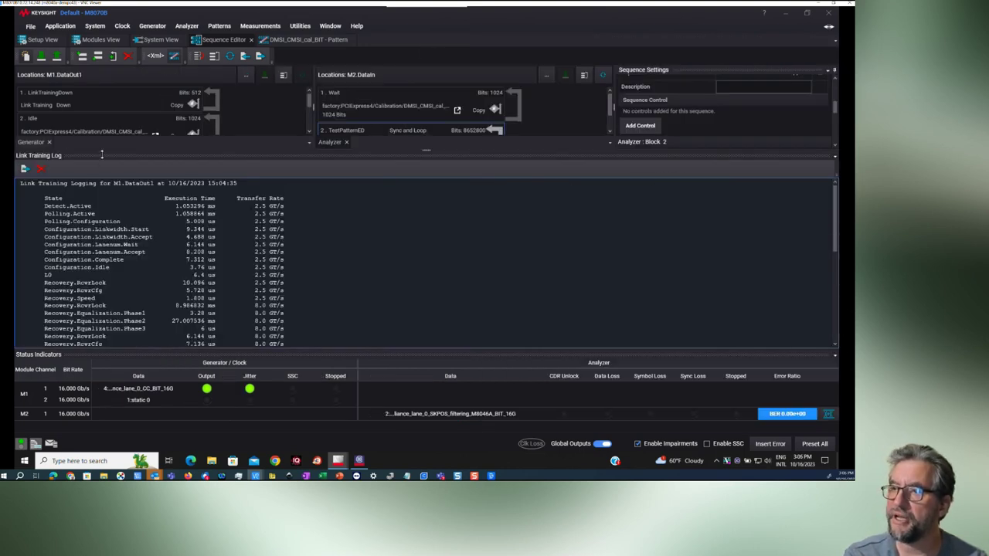
Clear the Link Training Log and dock it beside the Sequence Settings, with the generator's PCIe link training settings shown.
{"action": "left_click", "coordinate": [40, 169]}
{"action": "left_click", "coordinate": [39, 441]}
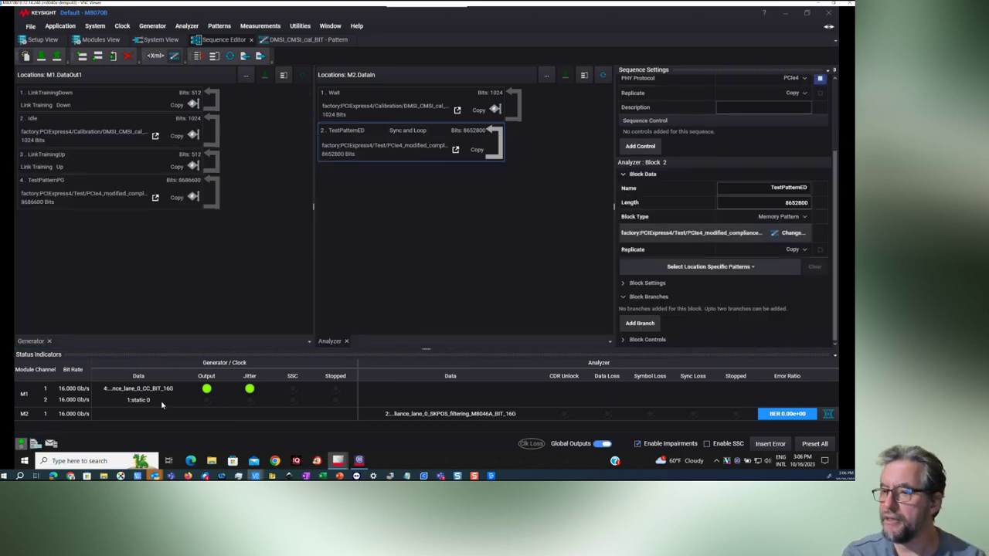
{"action": "left_click", "coordinate": [35, 443]}
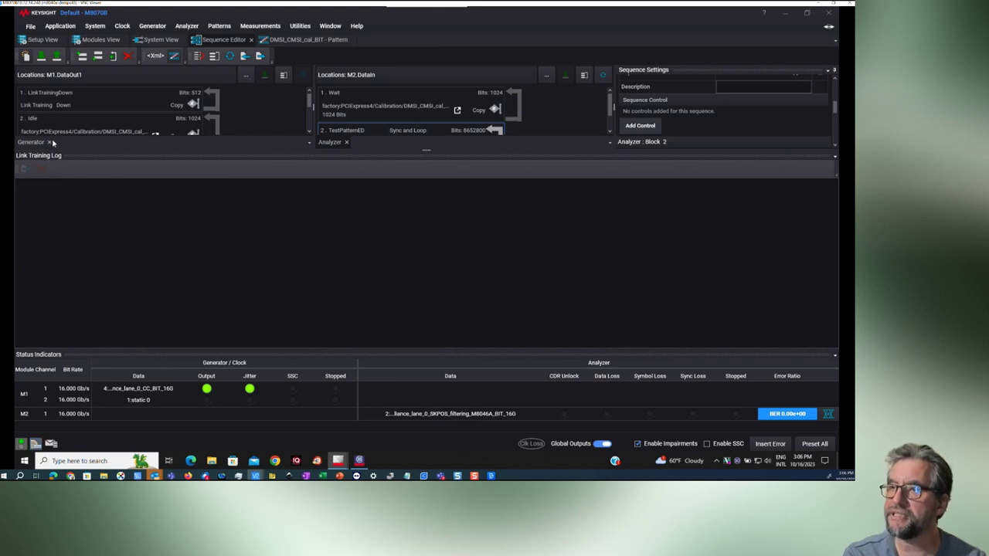
{"action": "left_click", "coordinate": [50, 174]}
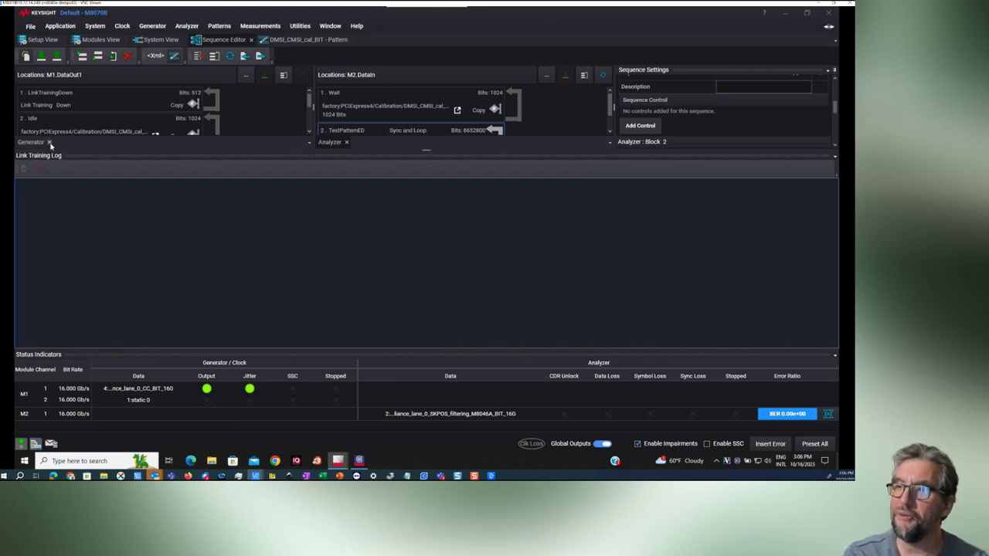
{"action": "left_click", "coordinate": [50, 144]}
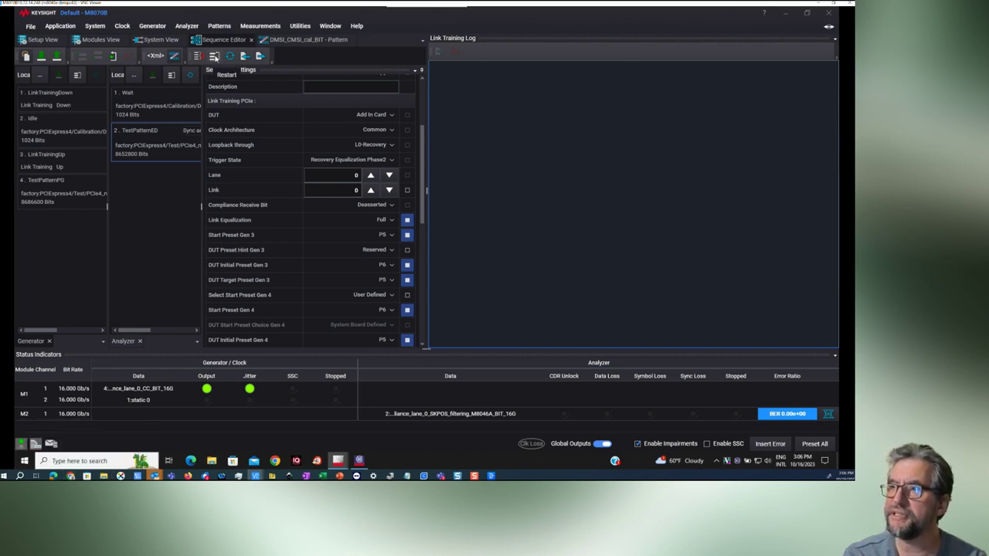
Restart the sequence, and switch to the browser to power-cycle the DUT from the netBooter page.
{"action": "left_click", "coordinate": [230, 56]}
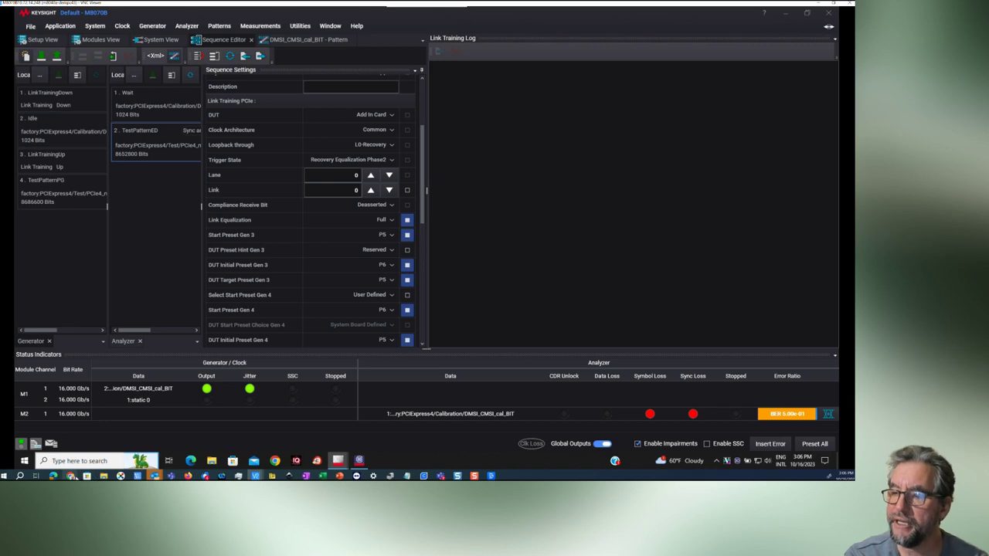
{"action": "left_click", "coordinate": [70, 476]}
{"action": "left_click", "coordinate": [538, 163]}
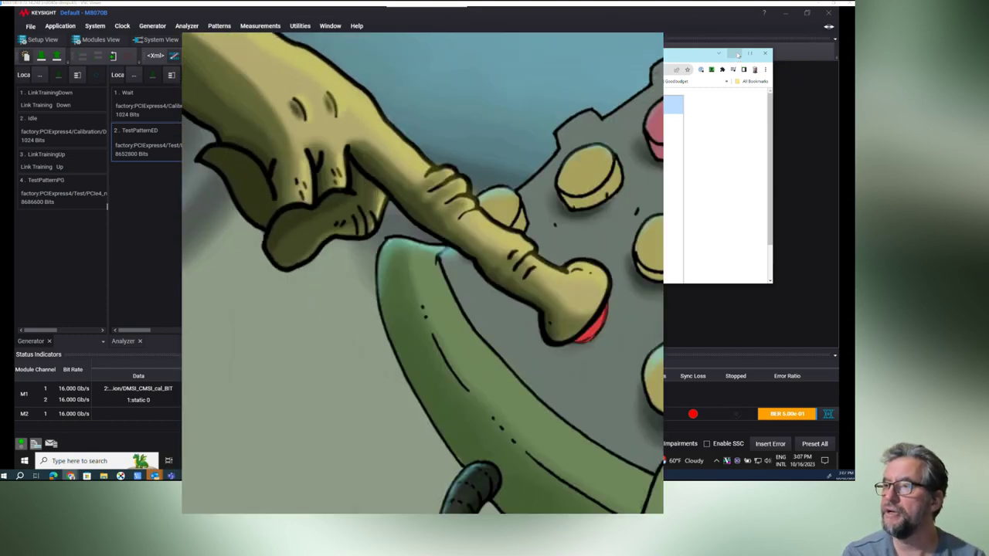
{"action": "left_click", "coordinate": [737, 54]}
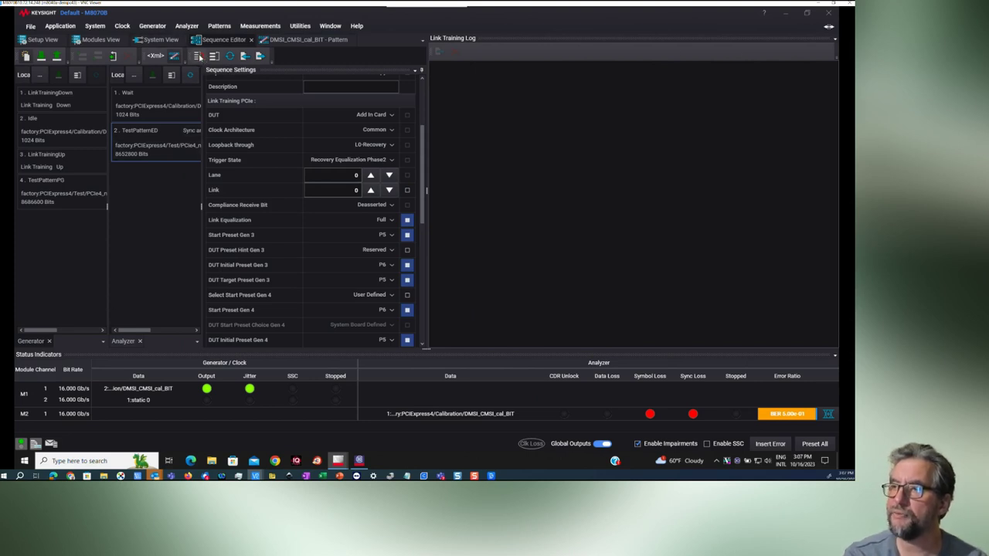
Break the sequence to run link training, and review the logged states and the BERT and DUT Tx Equalization results.
{"action": "left_click", "coordinate": [198, 56]}
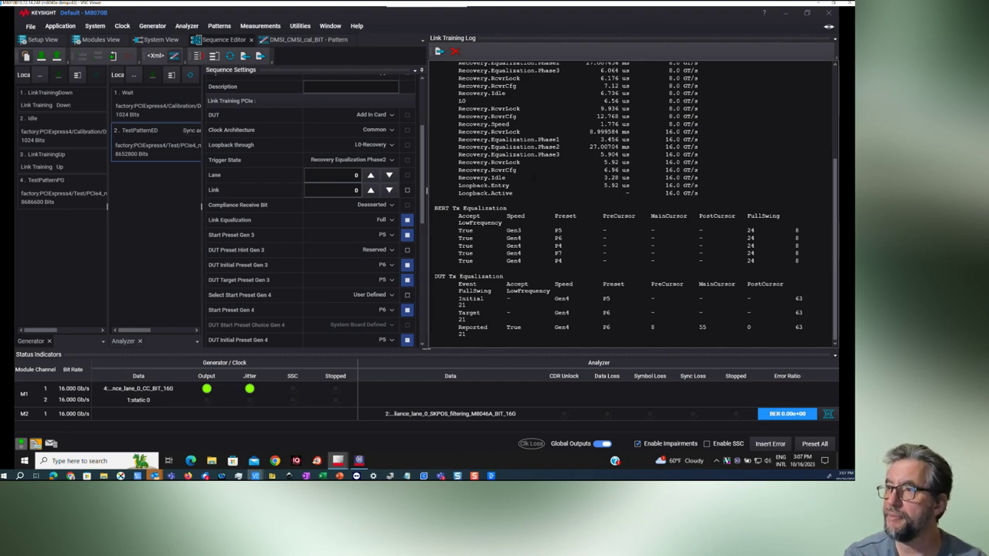
{"action": "scroll", "coordinate": [633, 201], "scroll_direction": "up", "scroll_amount": 6}
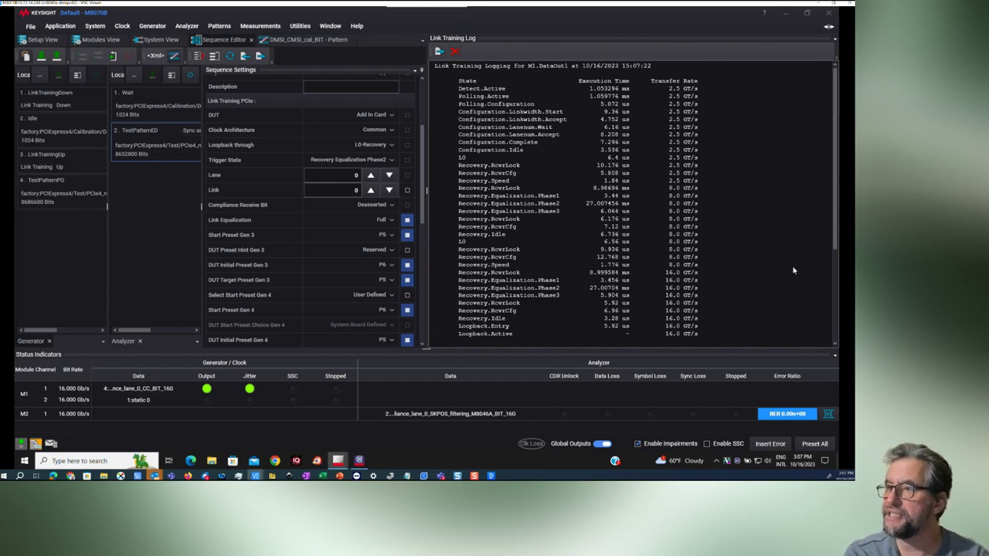
{"action": "left_click_drag", "start_coordinate": [459, 157], "coordinate": [530, 199]}
{"action": "left_click", "coordinate": [530, 201]}
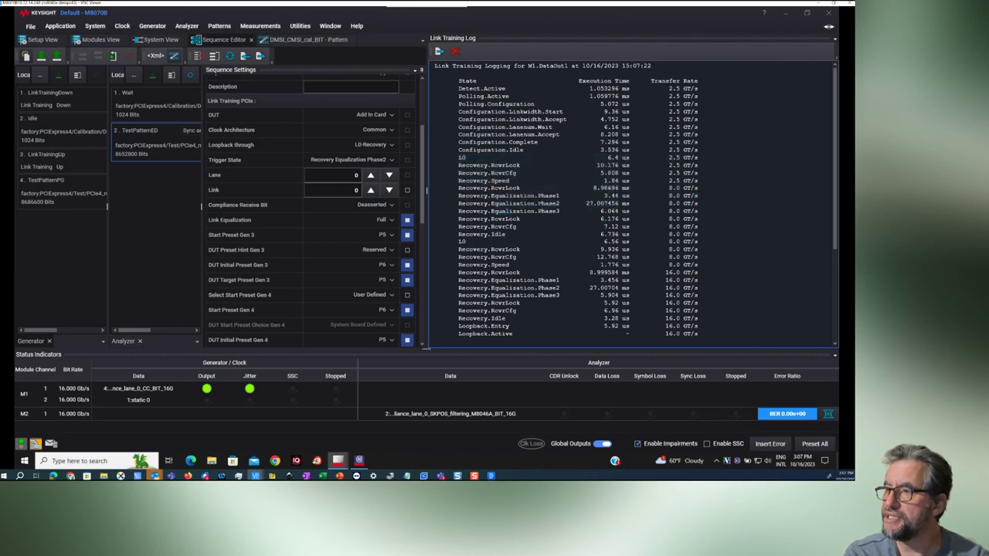
{"action": "scroll", "coordinate": [494, 217], "scroll_direction": "down", "scroll_amount": 1}
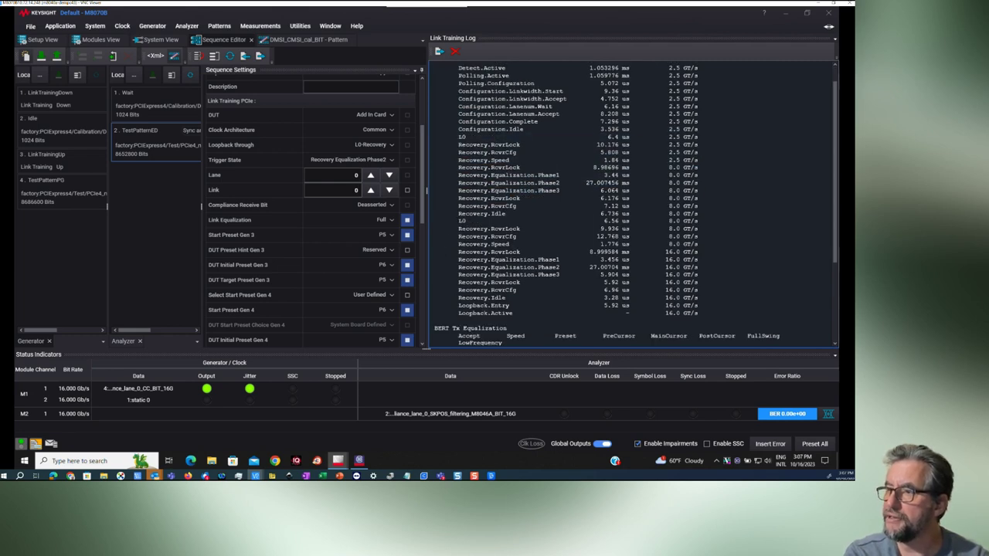
{"action": "scroll", "coordinate": [636, 204], "scroll_direction": "down", "scroll_amount": 1}
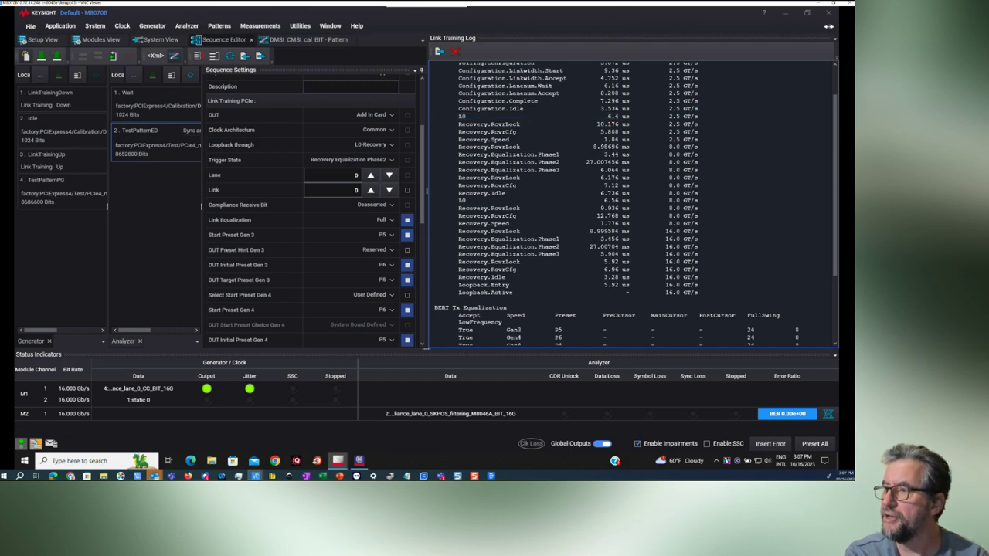
{"action": "scroll", "coordinate": [635, 204], "scroll_direction": "down", "scroll_amount": 5}
{"action": "scroll", "coordinate": [635, 204], "scroll_direction": "down", "scroll_amount": 1}
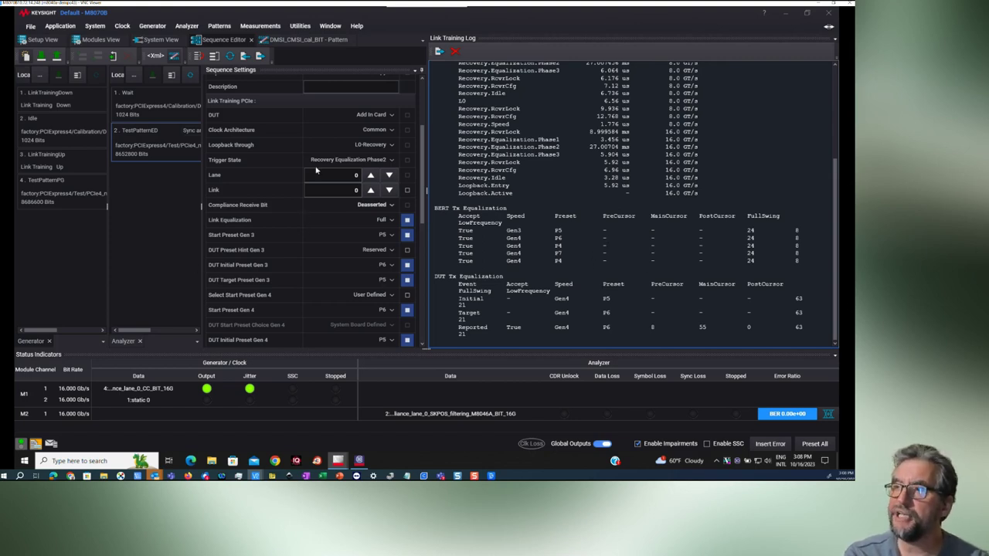
Set the generator's Start Preset Gen 3 to P9 and download the changed sequence to the instrument.
{"action": "scroll", "coordinate": [281, 161], "scroll_direction": "up", "scroll_amount": 1}
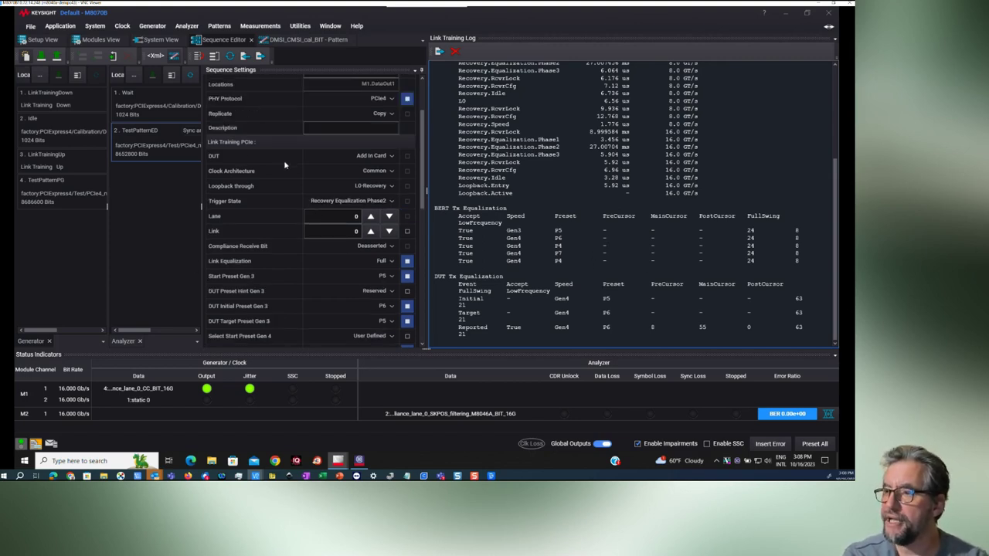
{"action": "scroll", "coordinate": [283, 165], "scroll_direction": "down", "scroll_amount": 1}
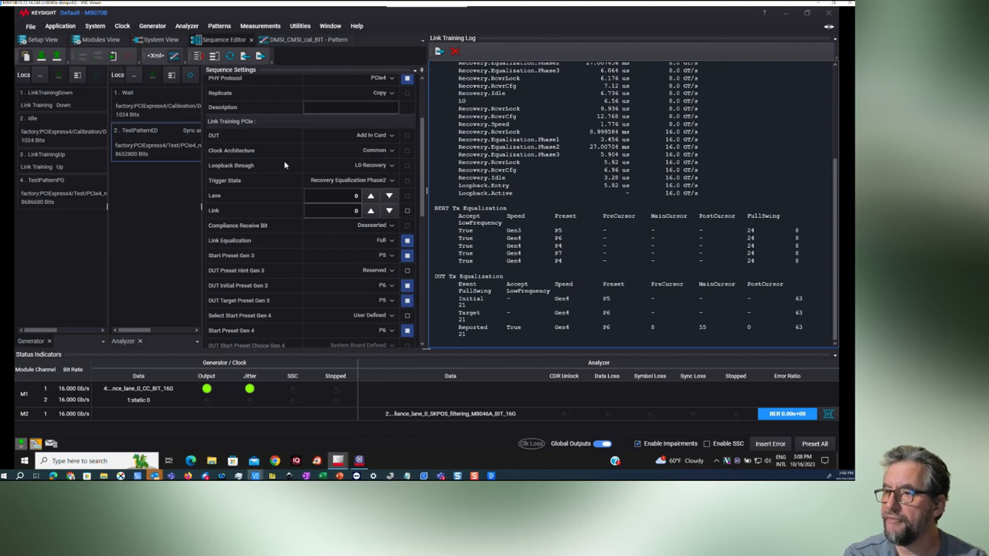
{"action": "left_click", "coordinate": [393, 258]}
{"action": "left_click", "coordinate": [371, 407]}
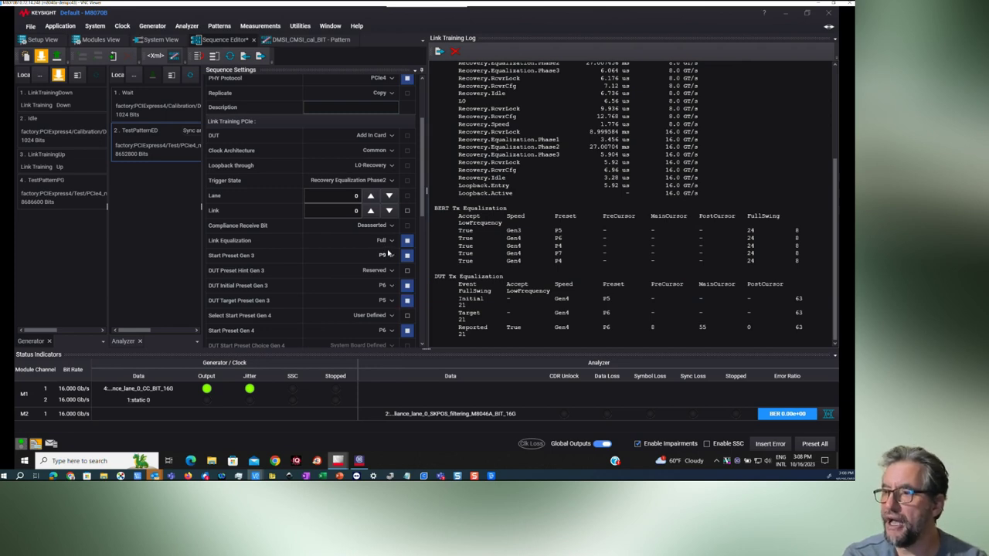
{"action": "left_click", "coordinate": [41, 58]}
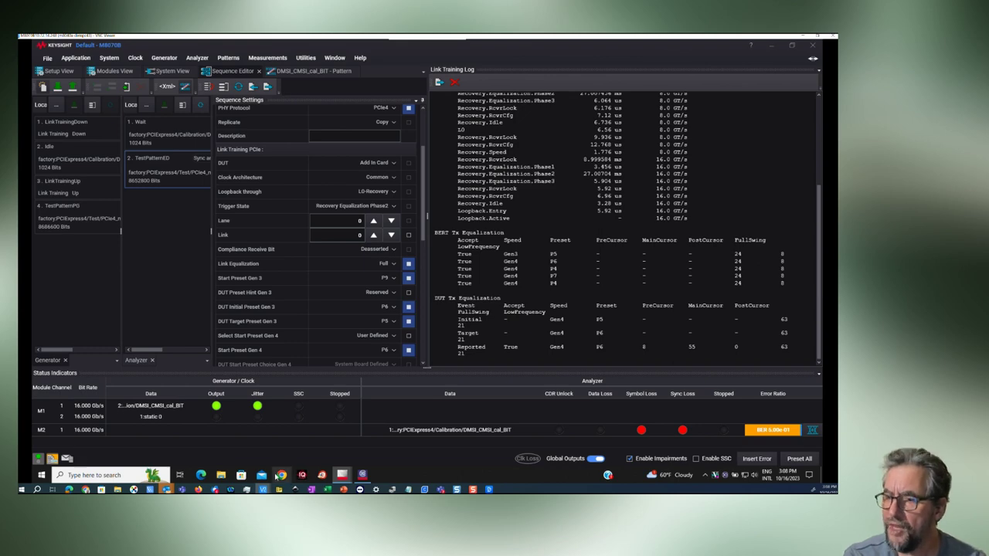
Switch to the browser to power-cycle the DUT again from the netBooter page, and return to the Sequence Editor.
{"action": "mouse_move", "coordinate": [69, 489]}
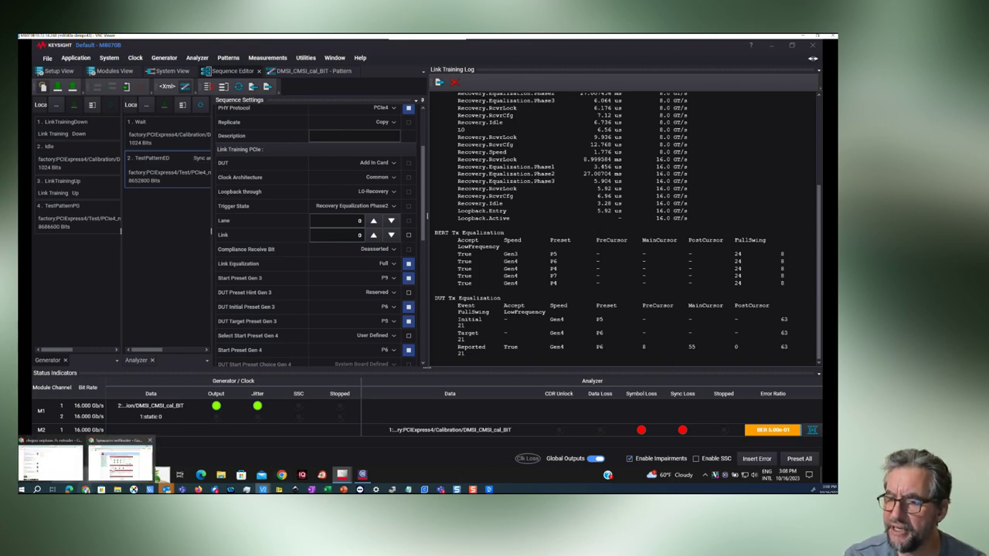
{"action": "left_click", "coordinate": [78, 458]}
{"action": "left_click", "coordinate": [534, 189]}
{"action": "left_click", "coordinate": [720, 83]}
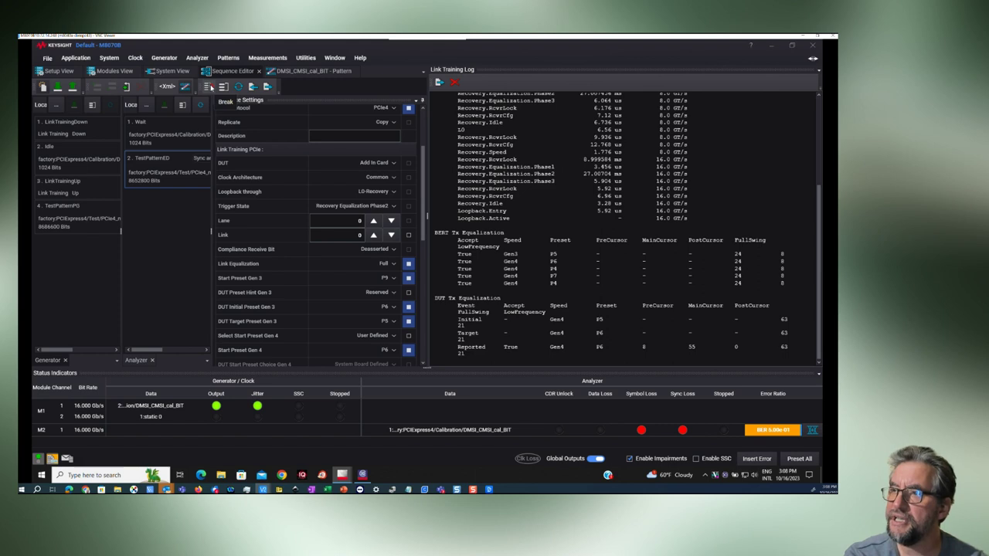
Break the sequence to rerun link training, and highlight the Gen3 preset entry under BERT Tx Equalization in the log.
{"action": "left_click", "coordinate": [211, 87]}
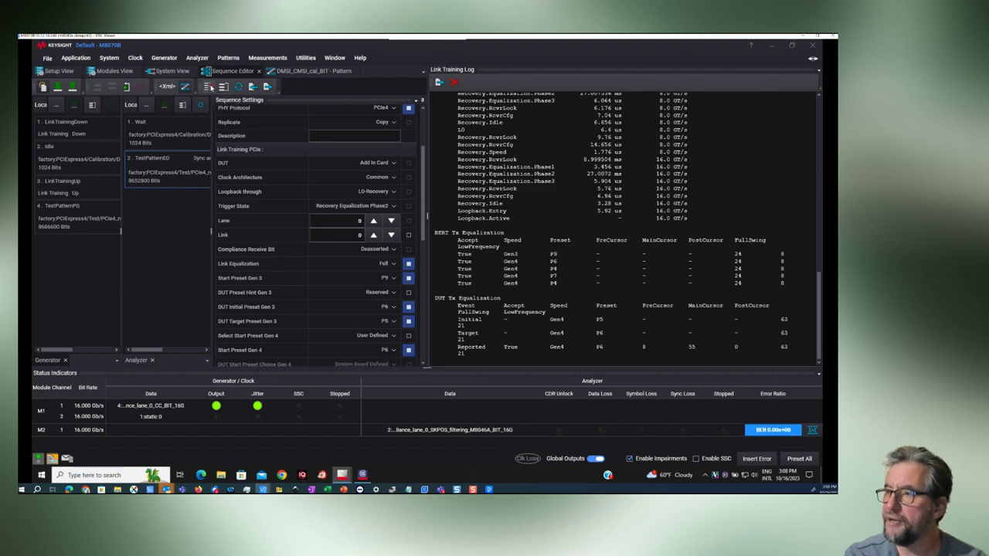
{"action": "left_click_drag", "start_coordinate": [541, 263], "coordinate": [596, 240]}
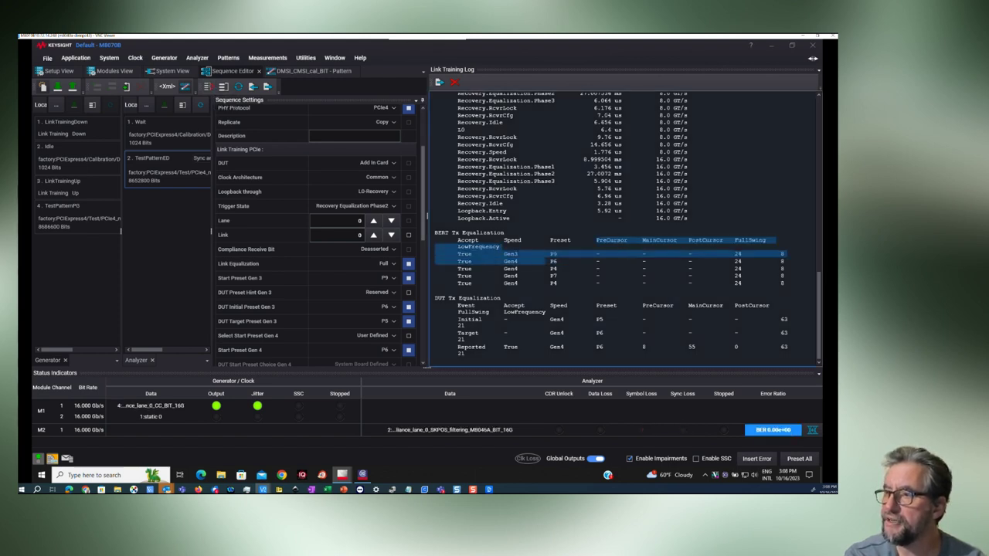
{"action": "left_click", "coordinate": [553, 258]}
{"action": "left_click_drag", "start_coordinate": [505, 255], "coordinate": [591, 255]}
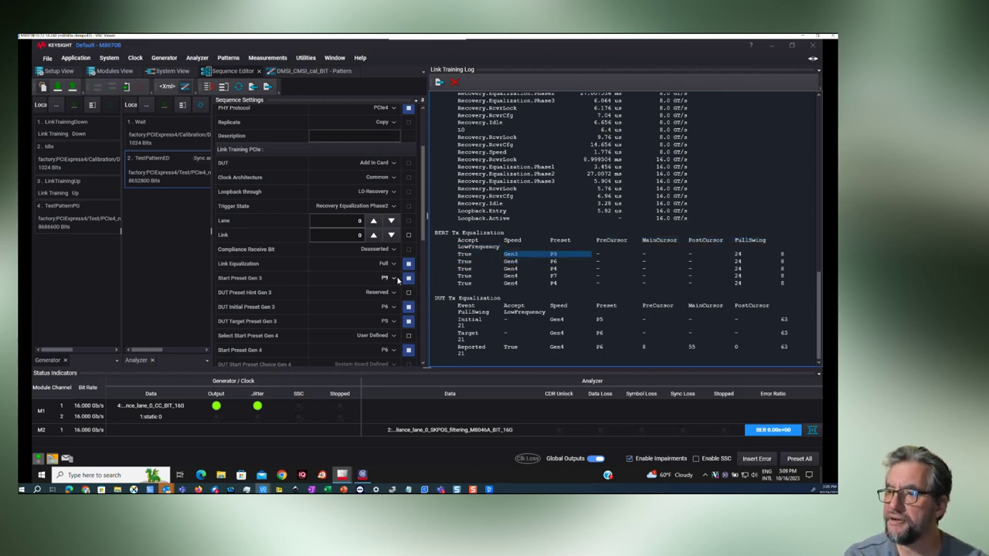
Set the generator's Link Equalization to Bypass and download the changed sequence to the instrument.
{"action": "left_click", "coordinate": [392, 265]}
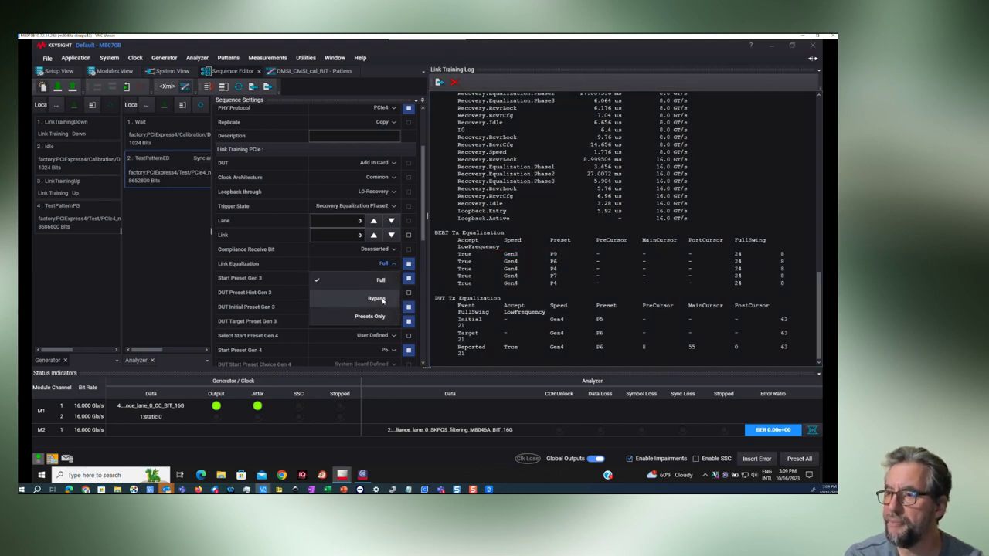
{"action": "left_click", "coordinate": [346, 265]}
{"action": "left_click", "coordinate": [384, 264]}
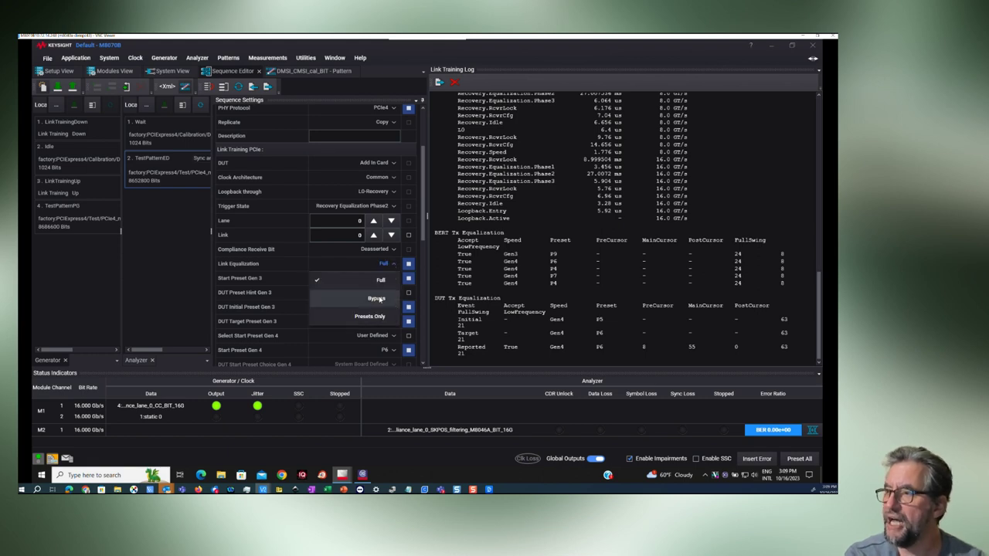
{"action": "left_click", "coordinate": [377, 298]}
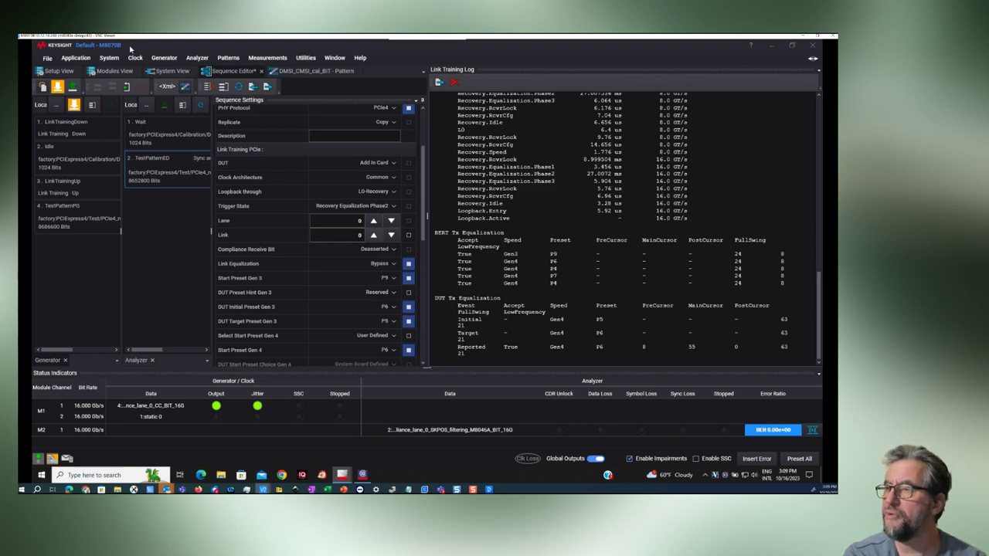
{"action": "left_click", "coordinate": [57, 87]}
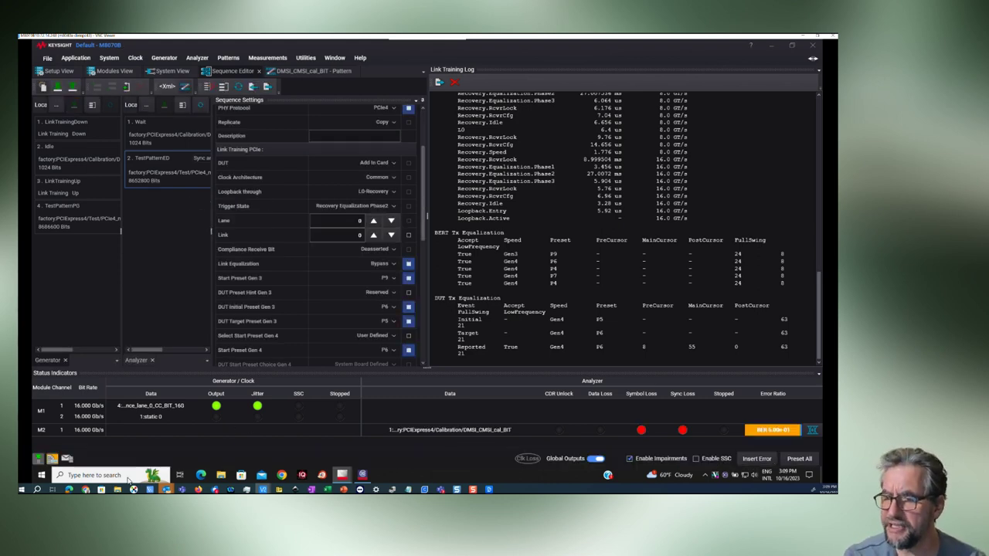
Switch to the browser to power-cycle the PCIe DUT from the netBooter page, and return to the Sequence Editor.
{"action": "mouse_move", "coordinate": [101, 489]}
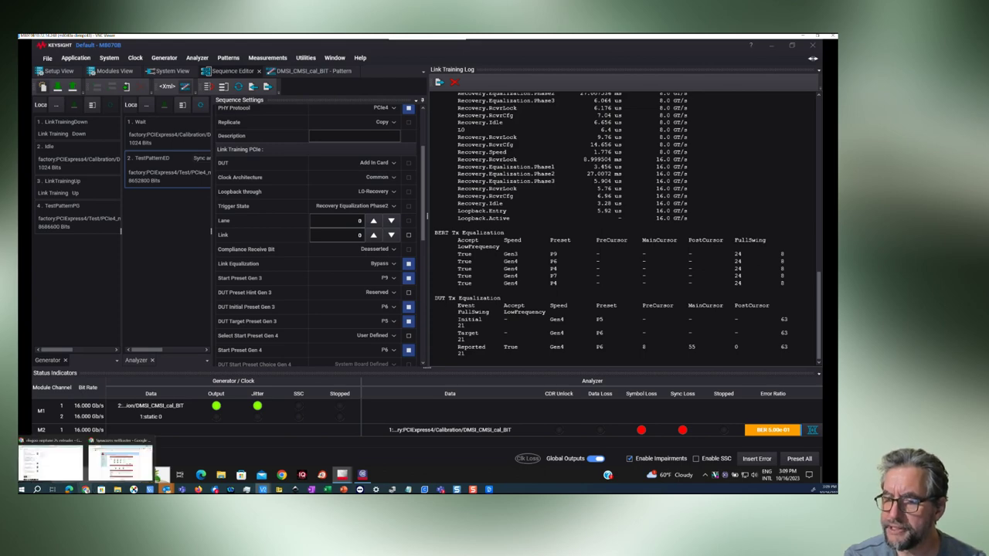
{"action": "left_click", "coordinate": [58, 459]}
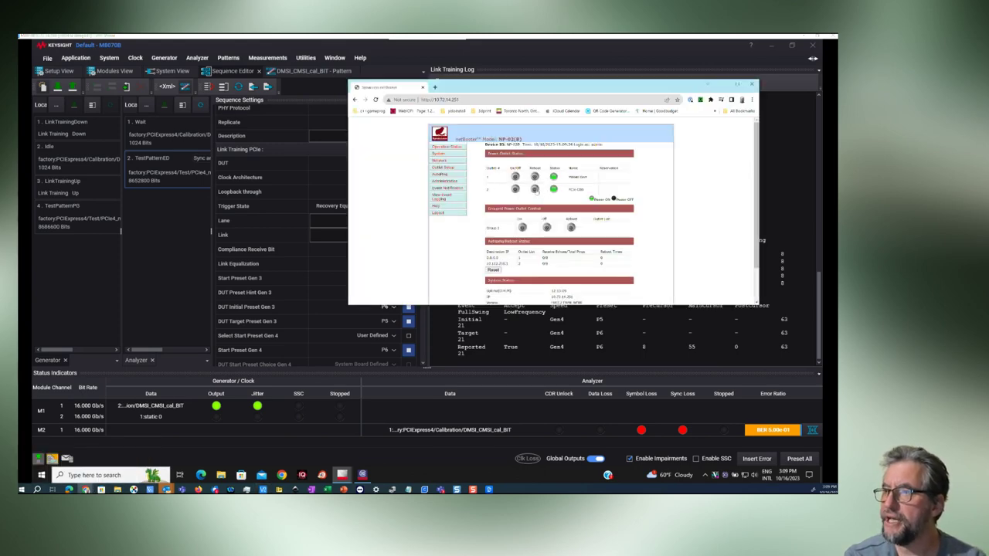
{"action": "key", "text": "alt+Tab"}
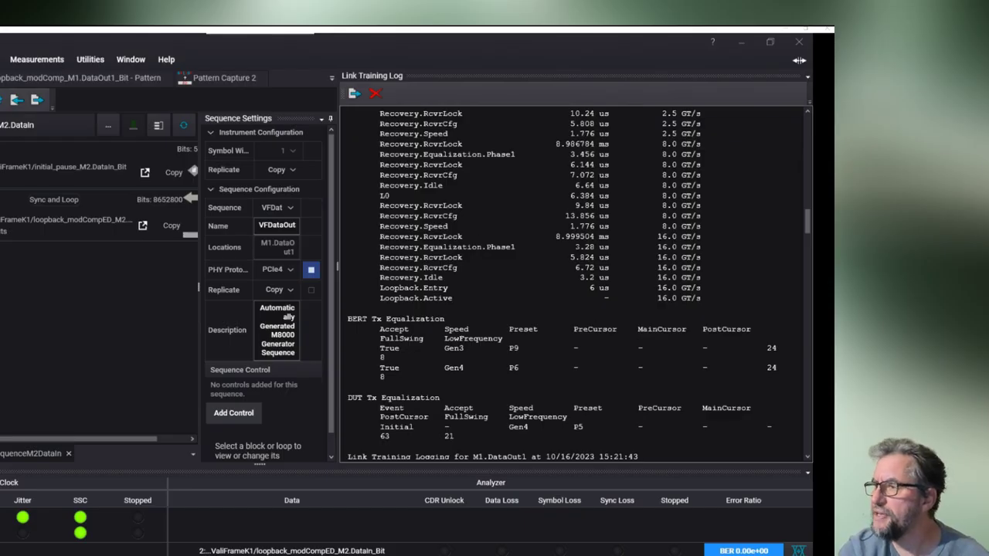
Compare the recovery and equalization phases of the bypassed training run with the preceding full-equalization run in the link training log.
{"action": "scroll", "coordinate": [575, 285], "scroll_direction": "up", "scroll_amount": 5}
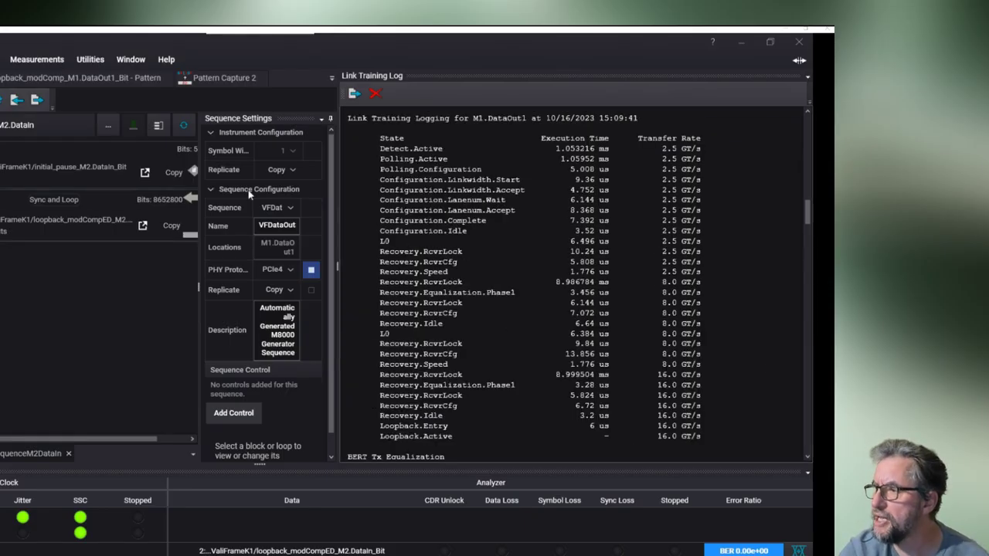
{"action": "scroll", "coordinate": [576, 286], "scroll_direction": "down", "scroll_amount": 3}
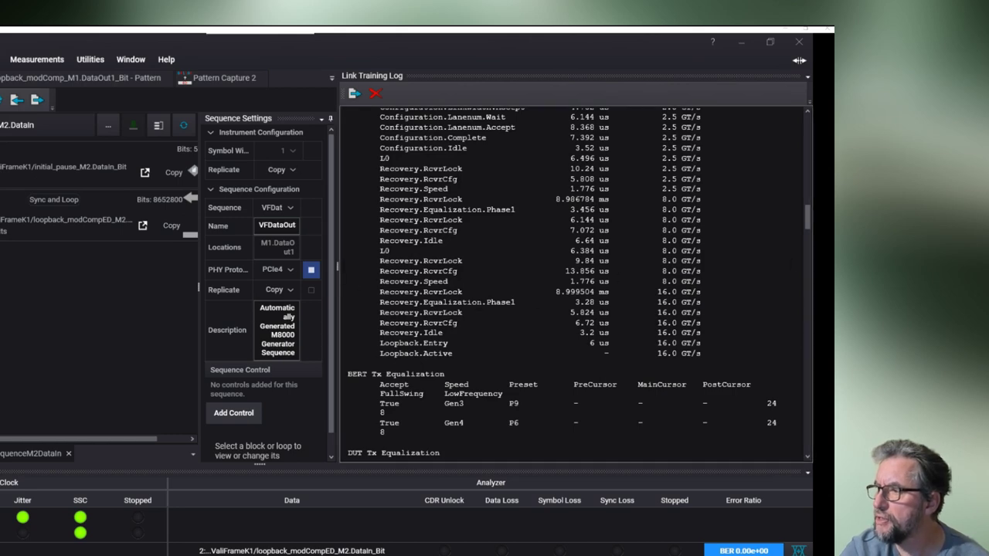
{"action": "left_click_drag", "start_coordinate": [423, 292], "coordinate": [514, 313]}
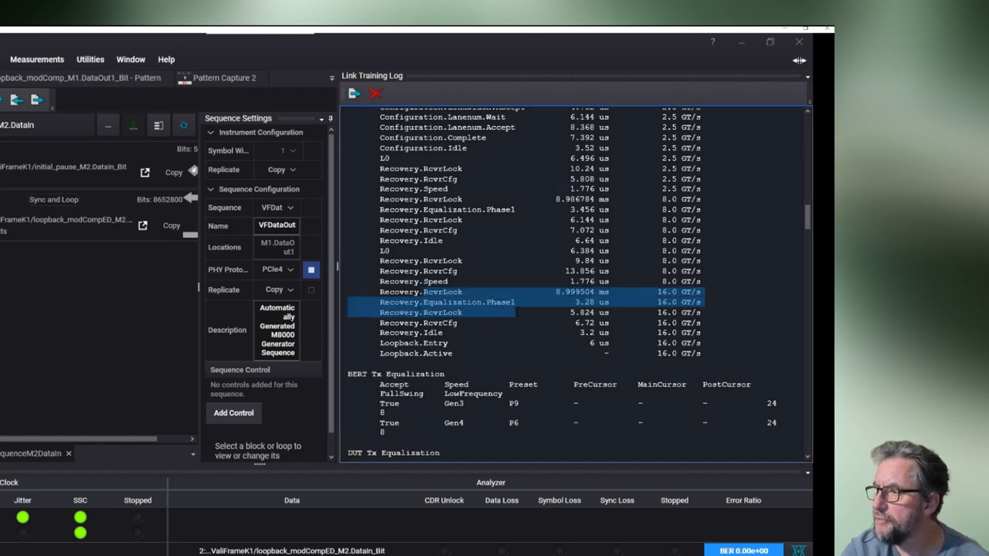
{"action": "scroll", "coordinate": [517, 311], "scroll_direction": "up", "scroll_amount": 3}
{"action": "scroll", "coordinate": [516, 311], "scroll_direction": "up", "scroll_amount": 15}
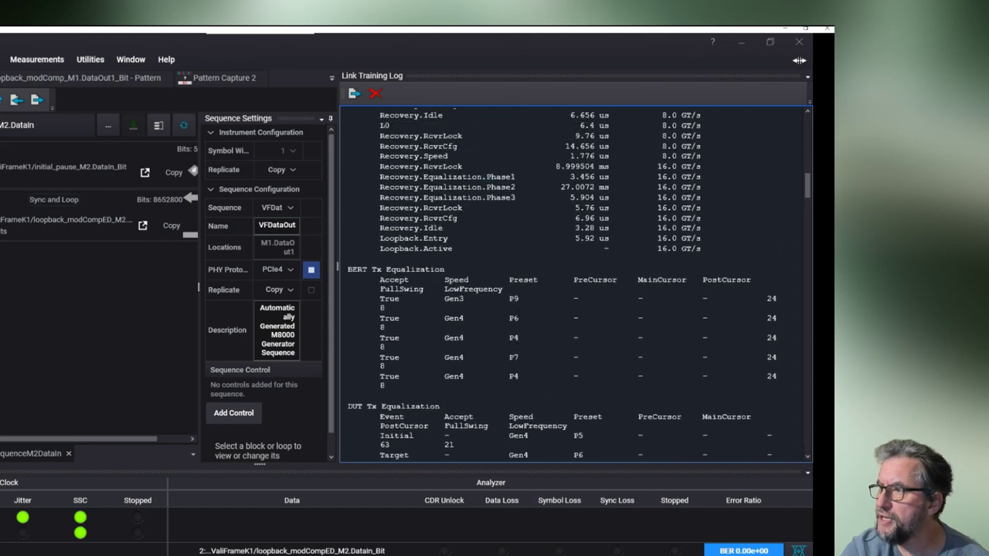
{"action": "scroll", "coordinate": [517, 311], "scroll_direction": "up", "scroll_amount": 5}
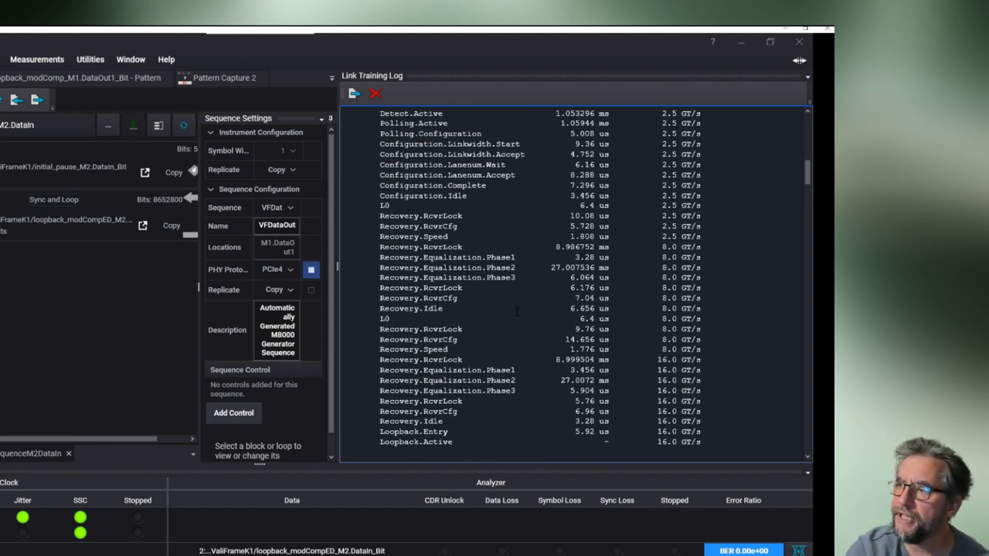
{"action": "scroll", "coordinate": [517, 312], "scroll_direction": "down", "scroll_amount": 5}
{"action": "scroll", "coordinate": [517, 311], "scroll_direction": "down", "scroll_amount": 8}
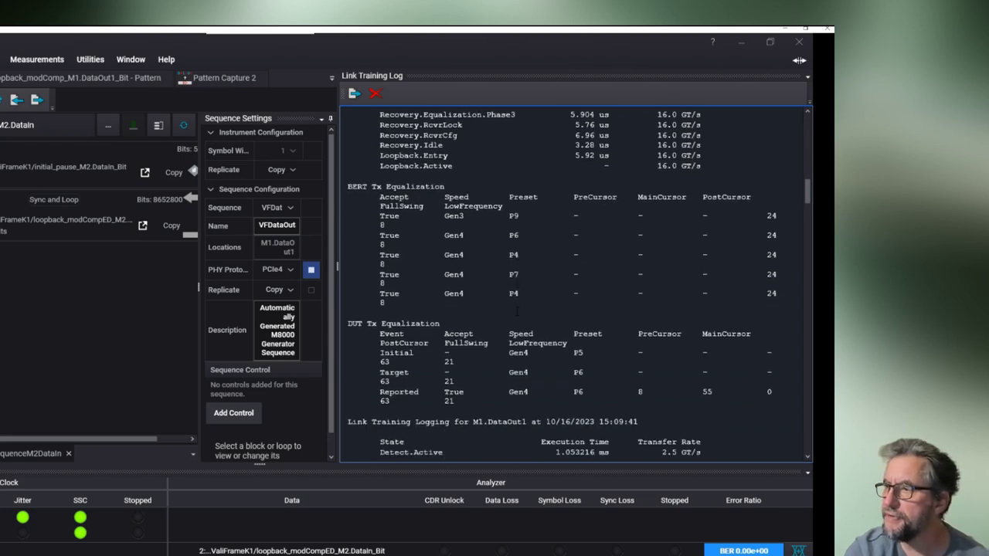
{"action": "scroll", "coordinate": [517, 311], "scroll_direction": "down", "scroll_amount": 5}
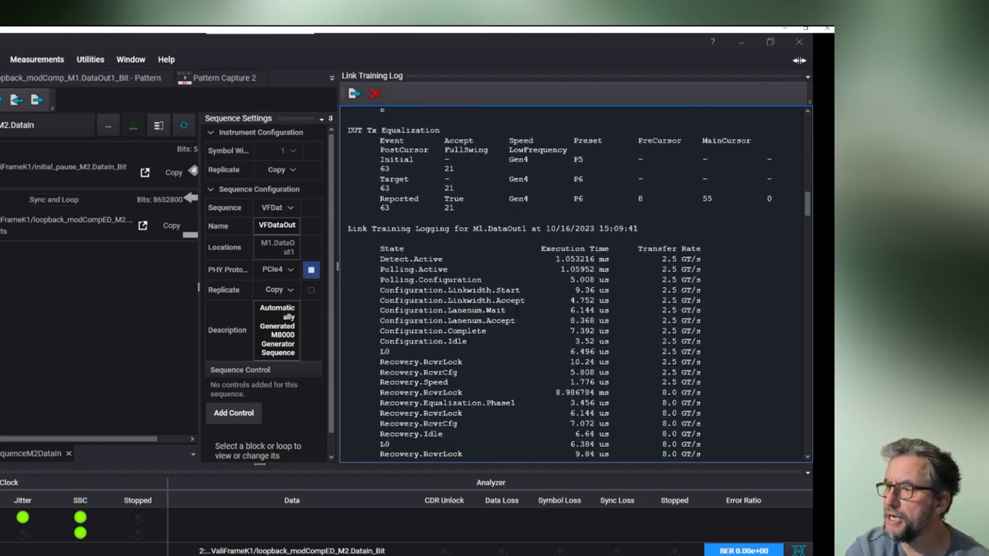
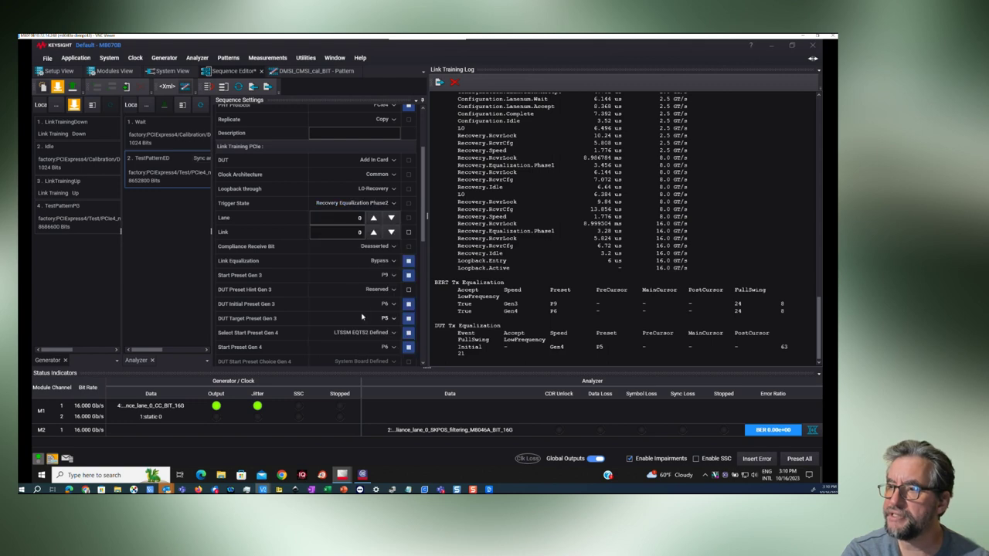
Check the Trigger State options, and add a block control with target CTRL OUT A and value Pulse to the analyzer's TestPatternED block.
{"action": "left_click", "coordinate": [355, 202]}
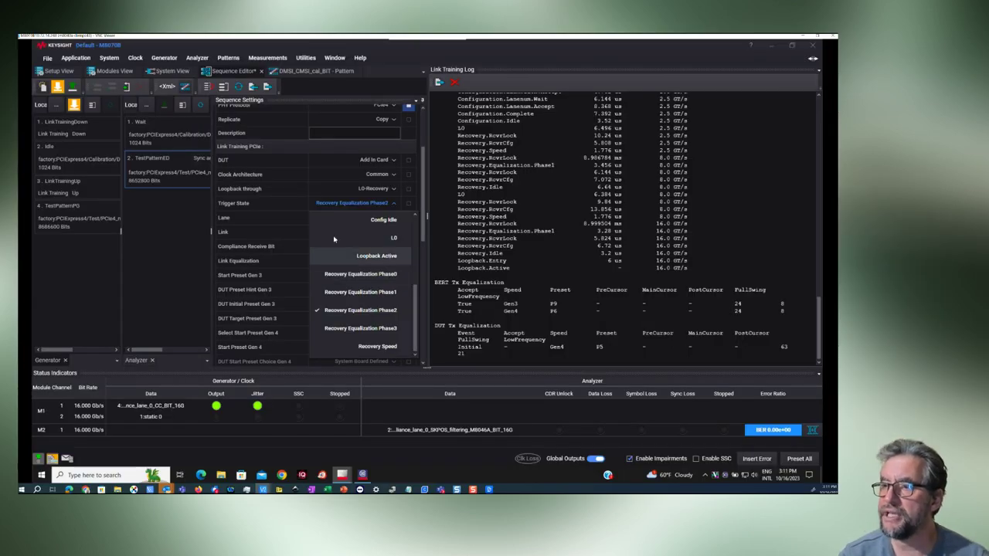
{"action": "left_click", "coordinate": [281, 221]}
{"action": "scroll", "coordinate": [309, 262], "scroll_direction": "down", "scroll_amount": 2}
{"action": "scroll", "coordinate": [305, 286], "scroll_direction": "down", "scroll_amount": 8}
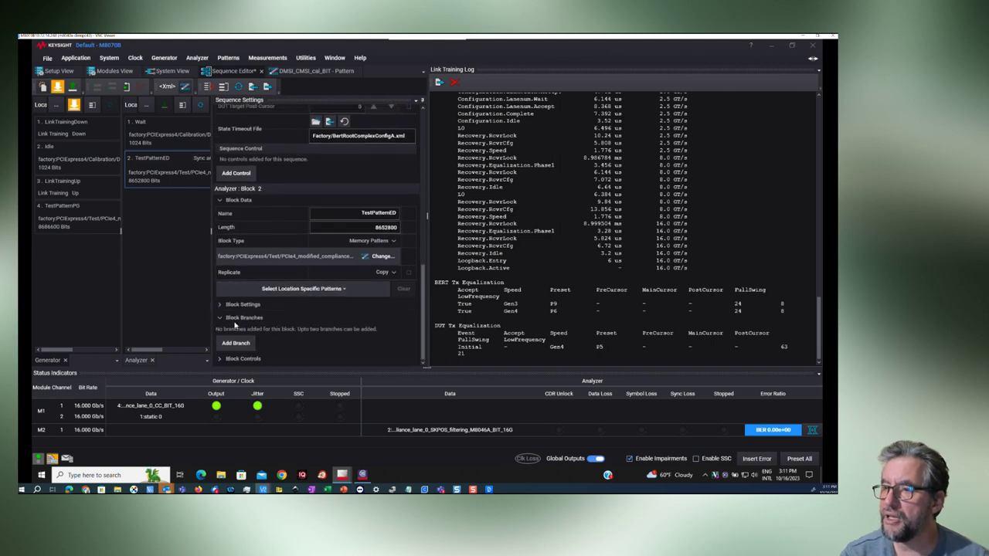
{"action": "left_click", "coordinate": [243, 358]}
{"action": "left_click", "coordinate": [235, 356]}
{"action": "left_click", "coordinate": [283, 338]}
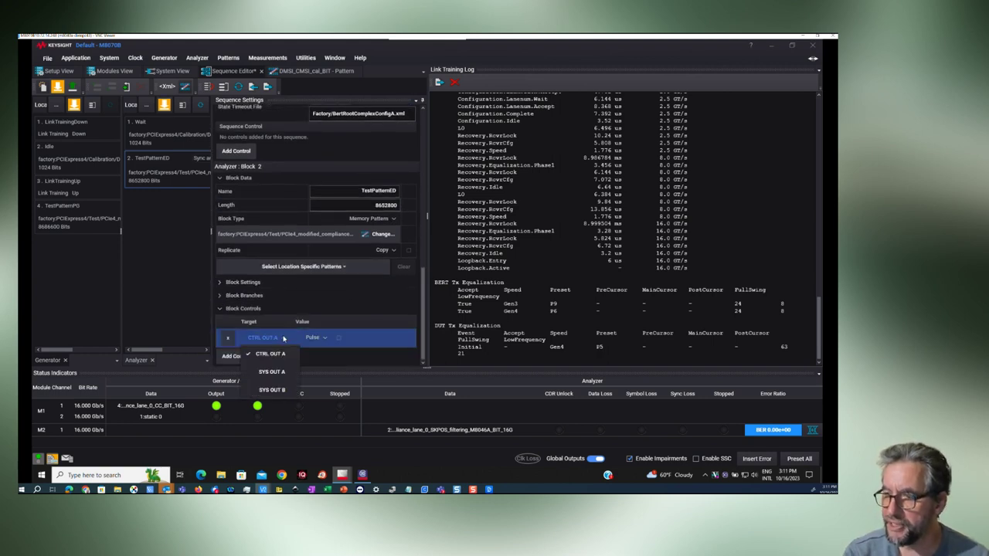
{"action": "left_click", "coordinate": [299, 299]}
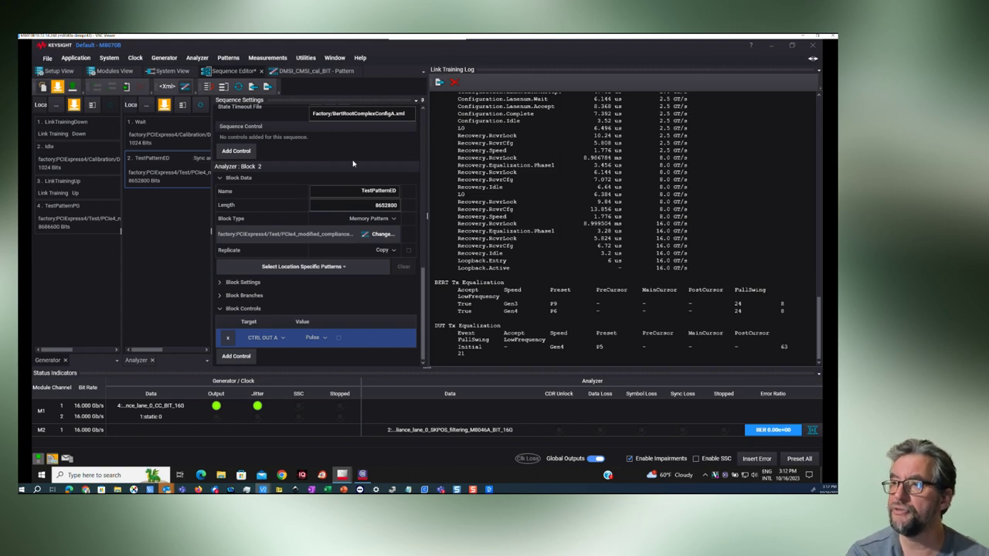
Examine the available Trigger State, Link Equalization and Clock Architecture options in the generator's PCIe link training settings.
{"action": "scroll", "coordinate": [353, 163], "scroll_direction": "up", "scroll_amount": 10}
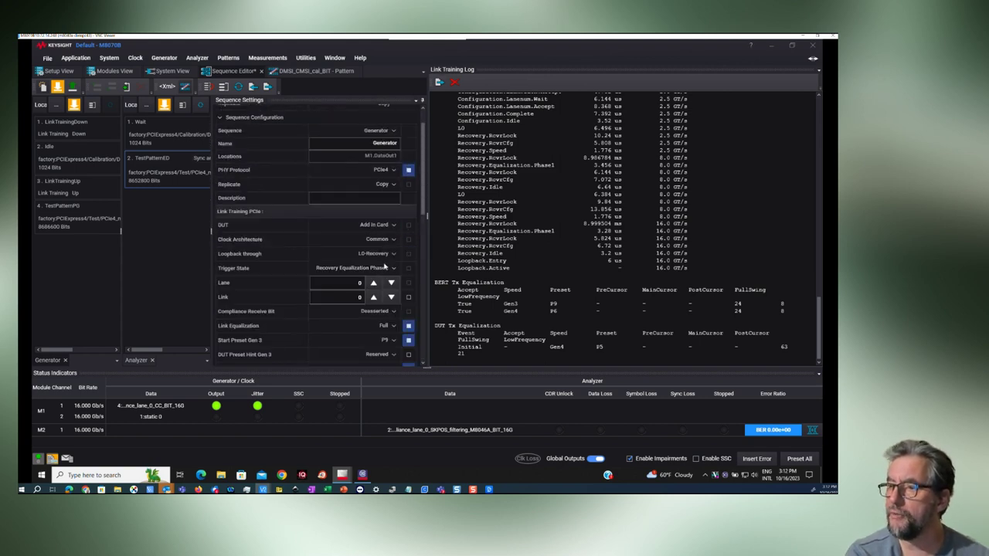
{"action": "left_click", "coordinate": [384, 266]}
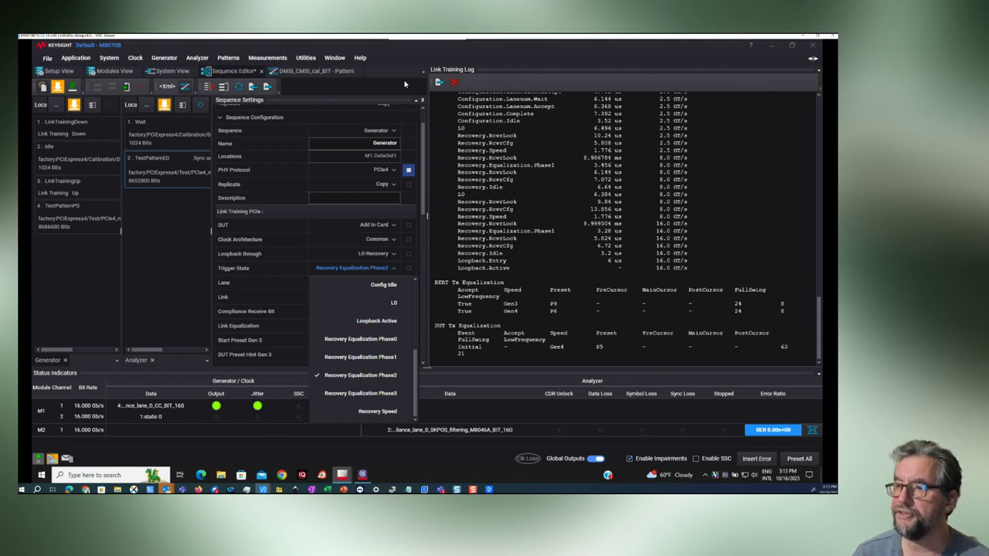
{"action": "scroll", "coordinate": [340, 239], "scroll_direction": "down", "scroll_amount": 2}
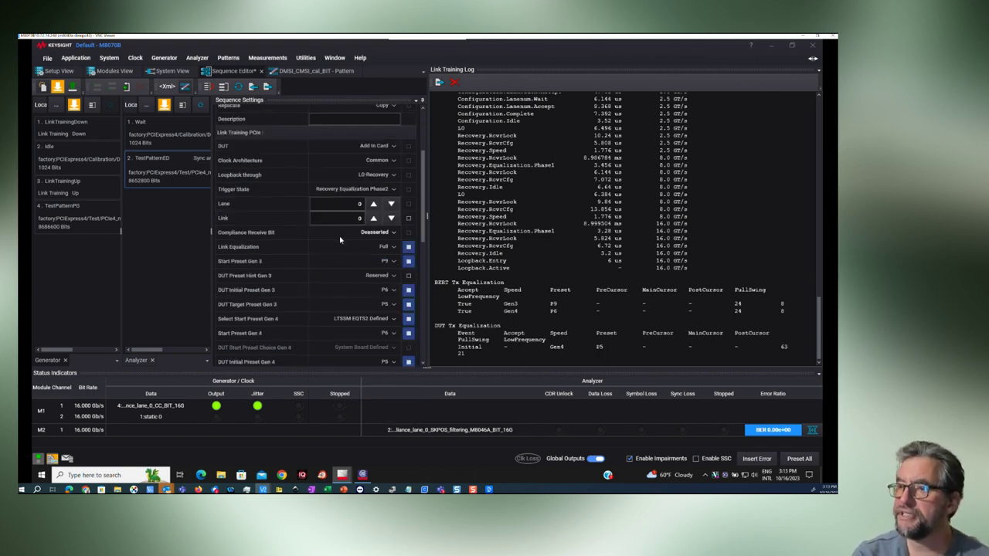
{"action": "left_click", "coordinate": [340, 247]}
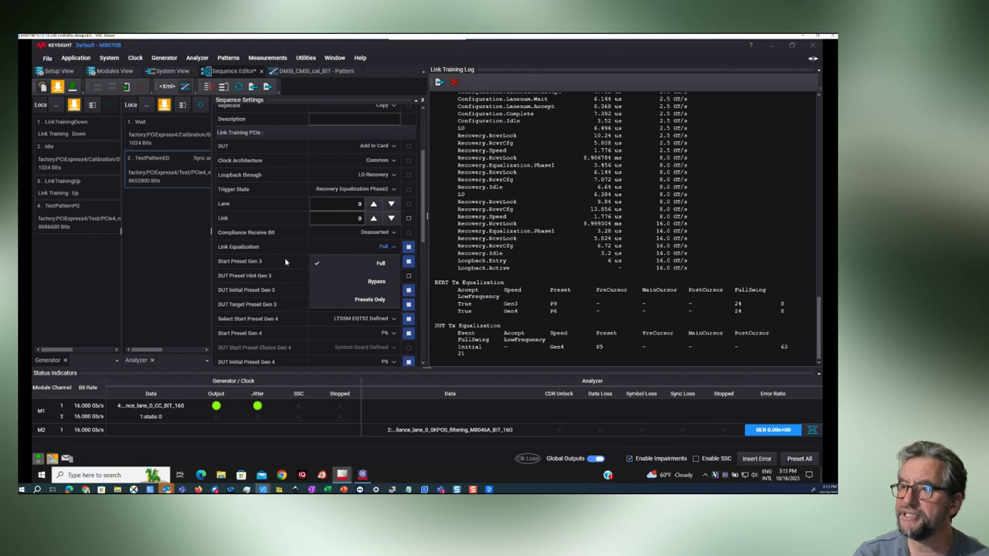
{"action": "left_click", "coordinate": [381, 162]}
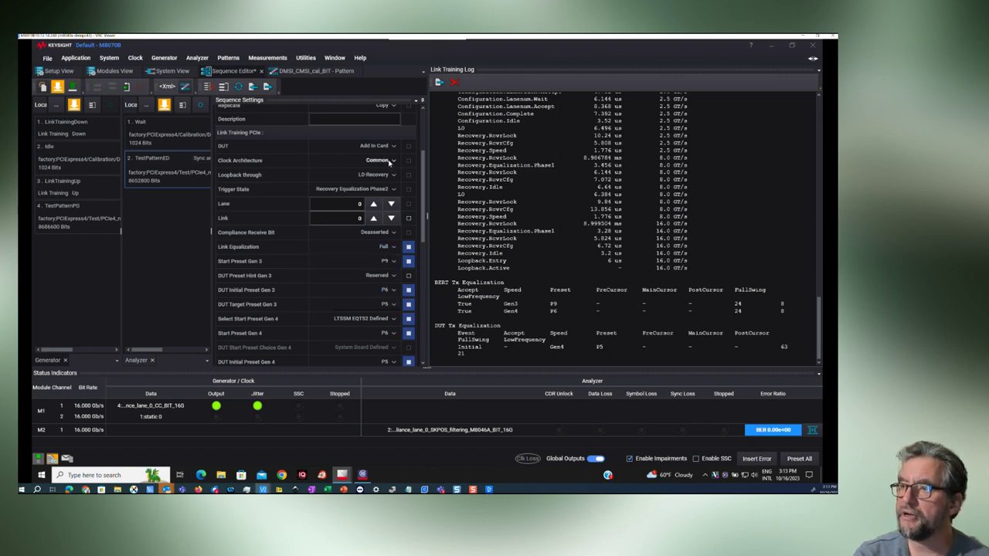
{"action": "left_click", "coordinate": [390, 162]}
{"action": "left_click", "coordinate": [392, 161]}
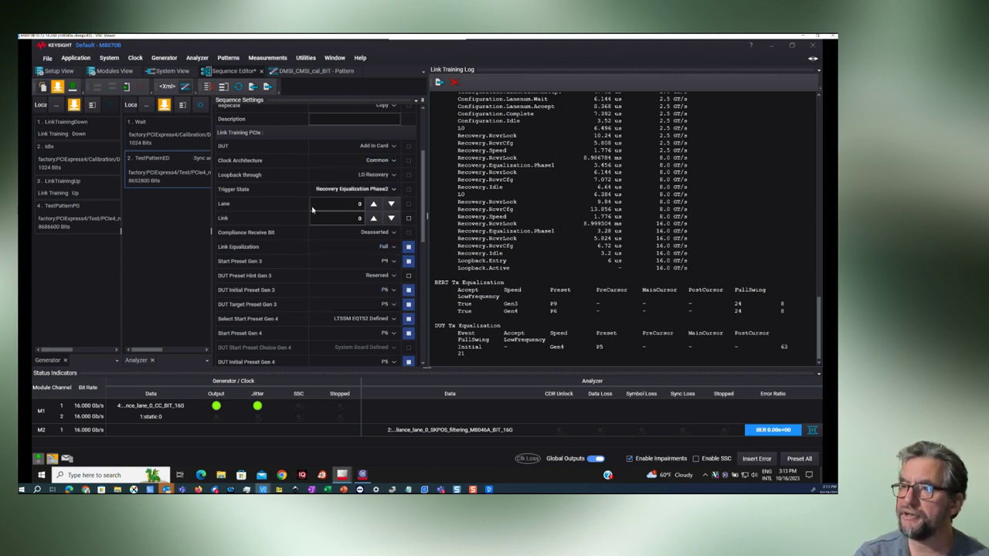
Set the generator's PHY Protocol to PCIe5 and review its Gen 5 preset settings.
{"action": "scroll", "coordinate": [312, 209], "scroll_direction": "up", "scroll_amount": 1}
{"action": "left_click", "coordinate": [391, 131]}
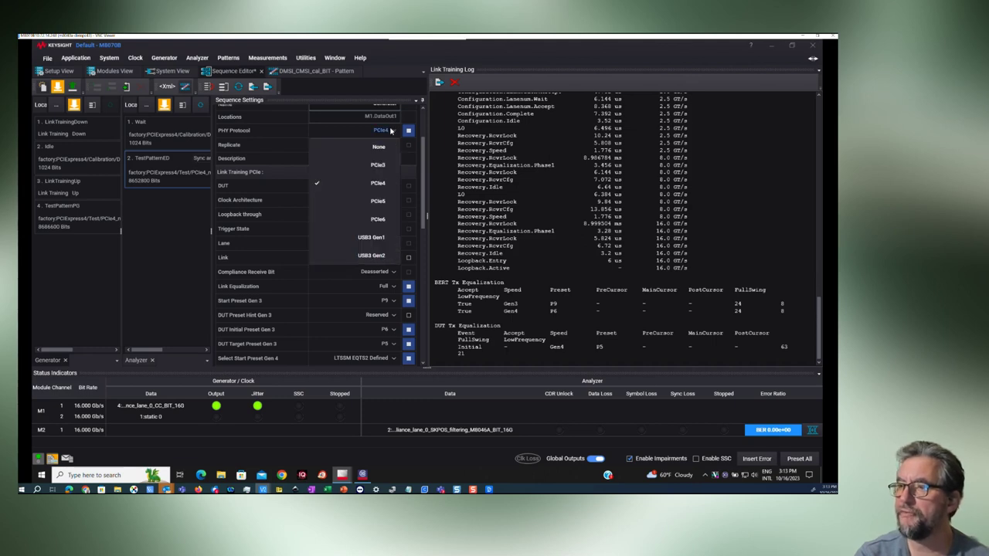
{"action": "left_click", "coordinate": [391, 130]}
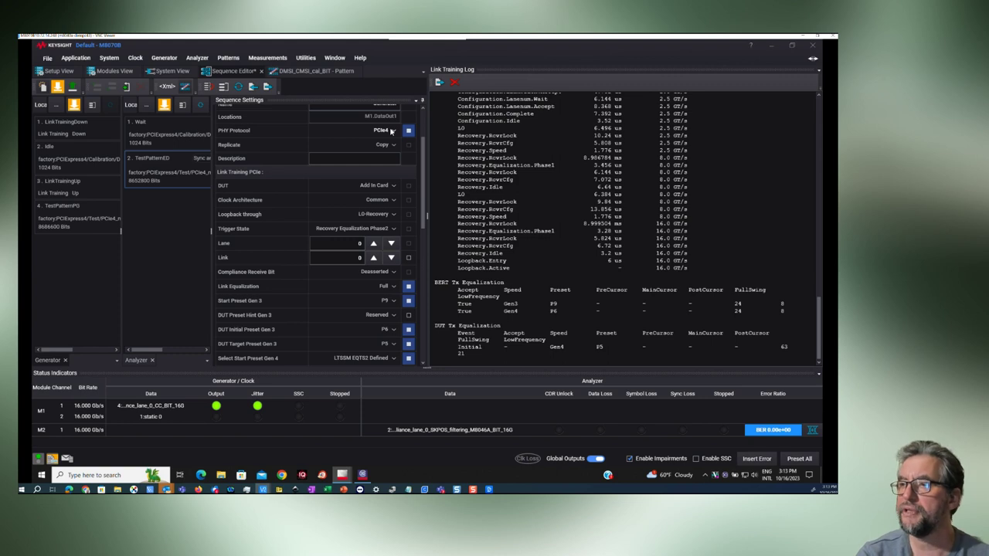
{"action": "scroll", "coordinate": [424, 209], "scroll_direction": "down", "scroll_amount": 2}
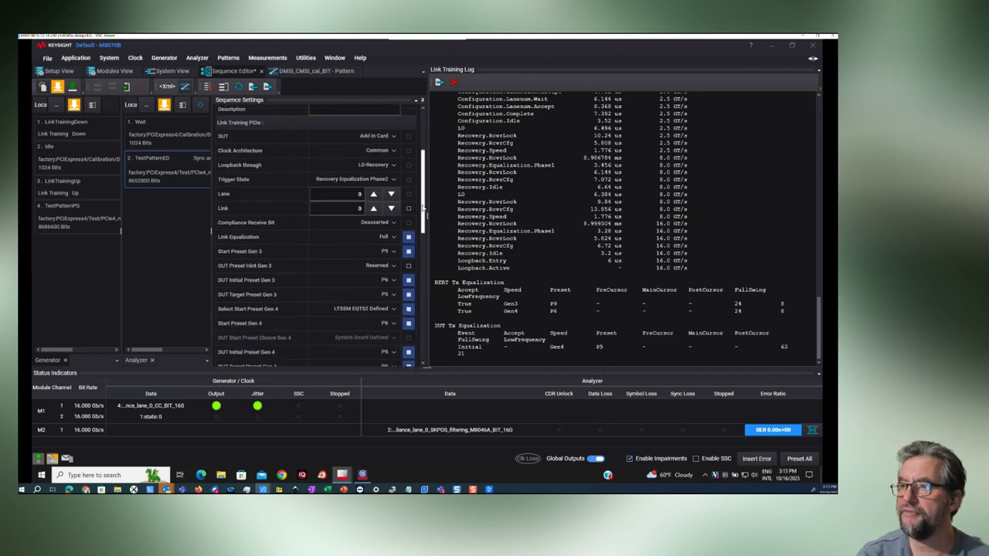
{"action": "scroll", "coordinate": [424, 209], "scroll_direction": "down", "scroll_amount": 3}
{"action": "scroll", "coordinate": [421, 218], "scroll_direction": "down", "scroll_amount": 5}
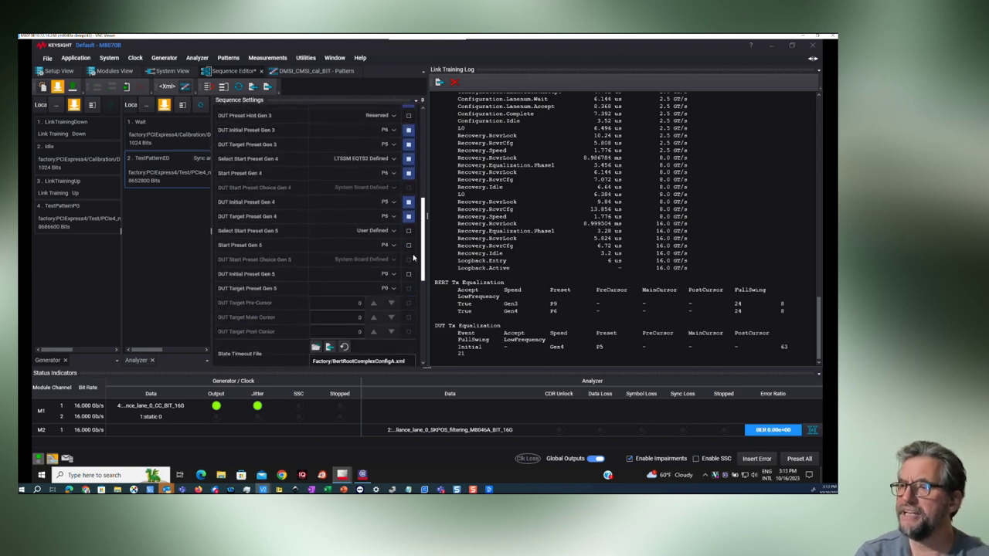
{"action": "scroll", "coordinate": [414, 188], "scroll_direction": "up", "scroll_amount": 10}
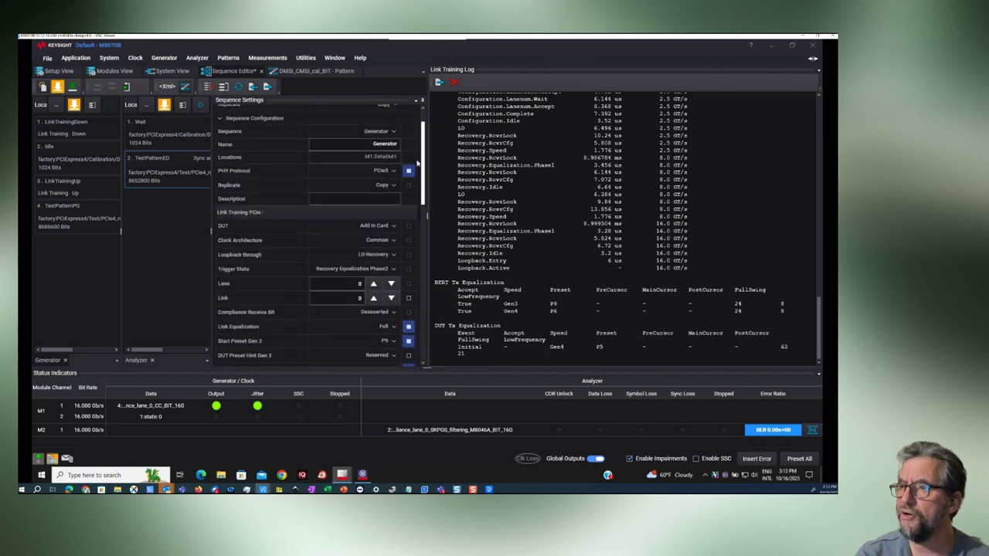
Try System Board as the DUT type in the link training settings, and restore Add In Card.
{"action": "left_click", "coordinate": [394, 237]}
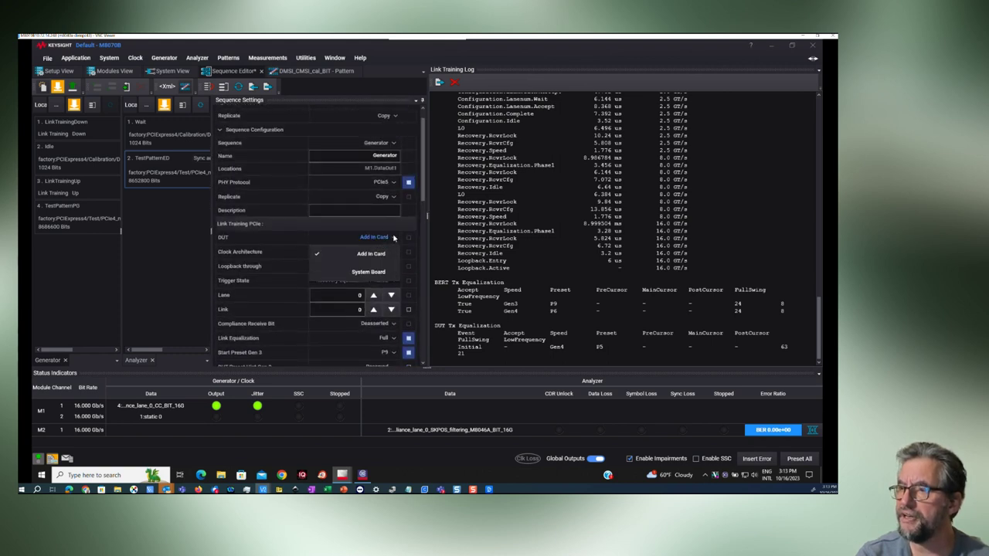
{"action": "left_click", "coordinate": [382, 268]}
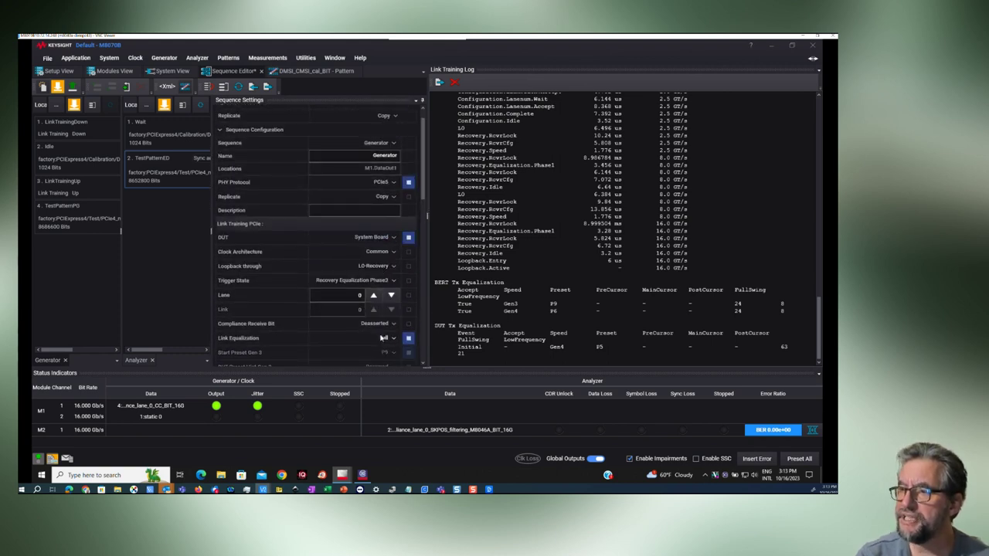
{"action": "left_click", "coordinate": [384, 238]}
{"action": "left_click", "coordinate": [387, 258]}
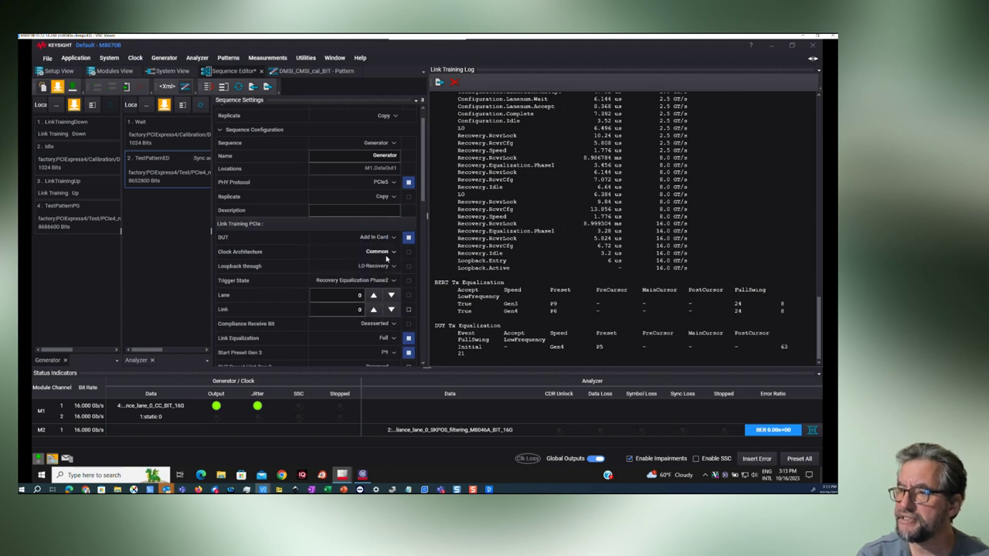
Set the generator's DUT type to System Board, and review its available presets and the analyzer's sequence settings.
{"action": "scroll", "coordinate": [424, 190], "scroll_direction": "down", "scroll_amount": 3}
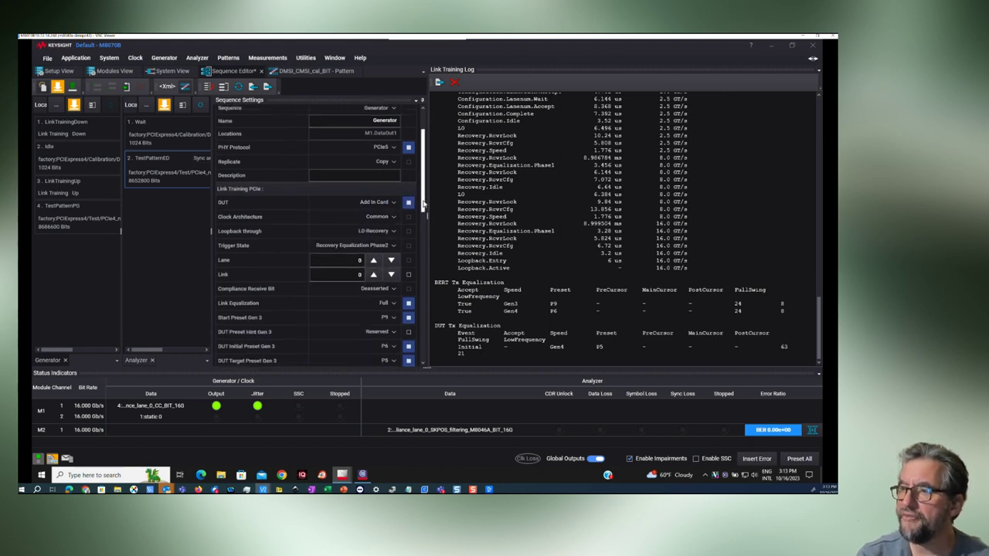
{"action": "left_click", "coordinate": [387, 145]}
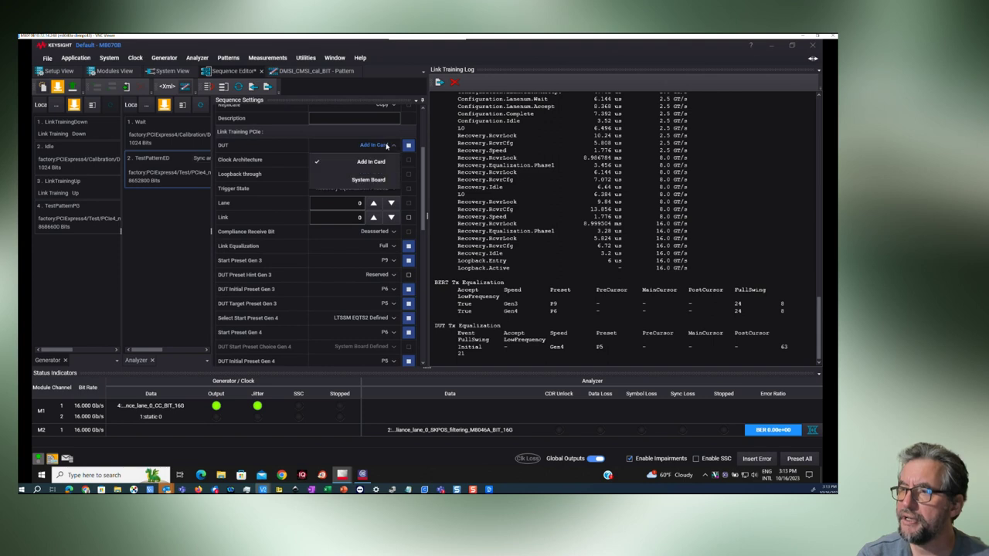
{"action": "left_click", "coordinate": [371, 180]}
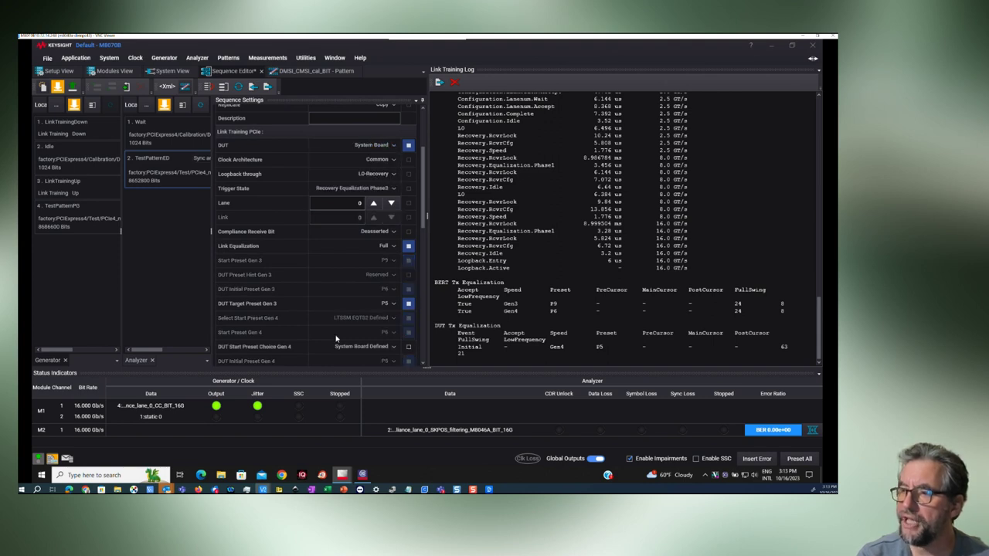
{"action": "scroll", "coordinate": [345, 321], "scroll_direction": "down", "scroll_amount": 2}
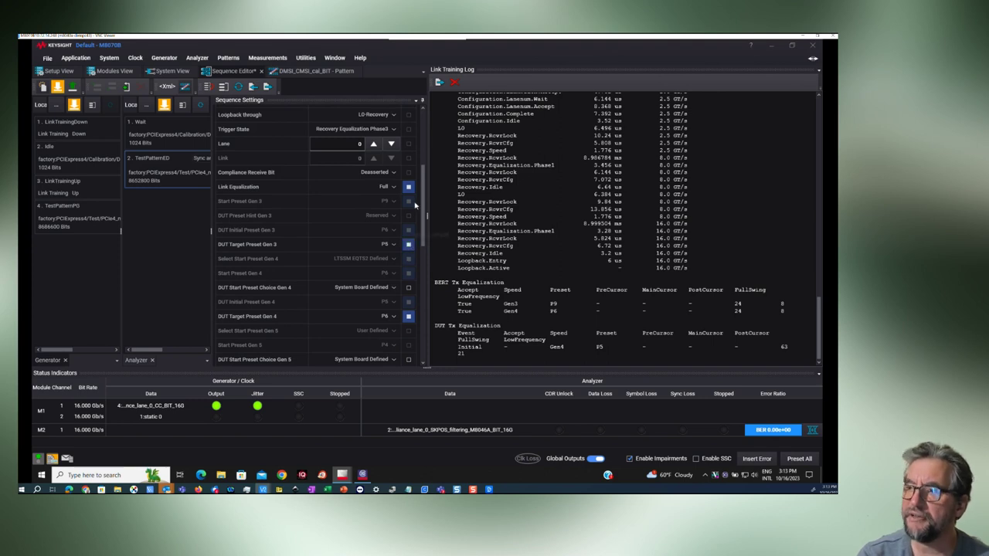
{"action": "left_click", "coordinate": [139, 122]}
{"action": "scroll", "coordinate": [317, 232], "scroll_direction": "up", "scroll_amount": 3}
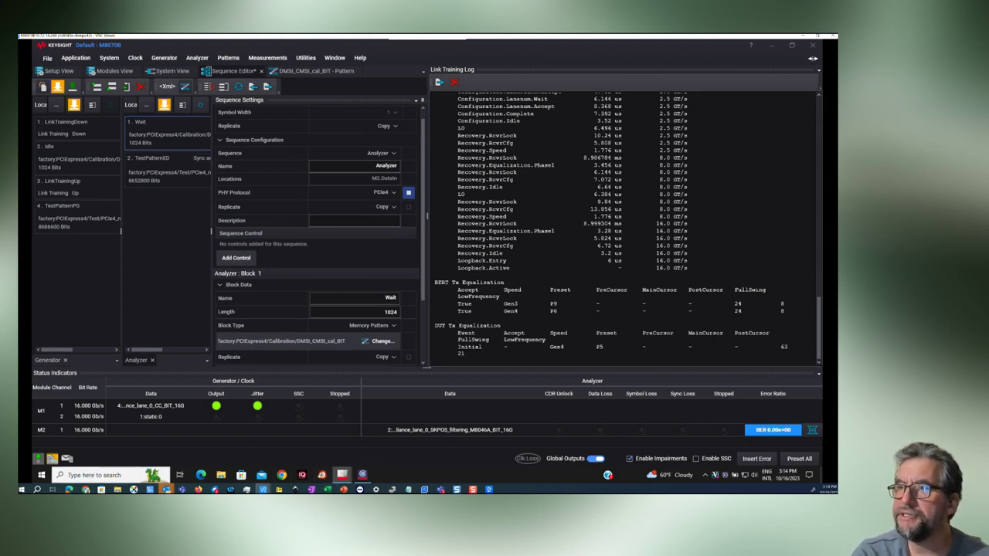
Preset the instrument to factory defaults and launch the PCIe Link Training Suite (N5991).
{"action": "left_click", "coordinate": [47, 58]}
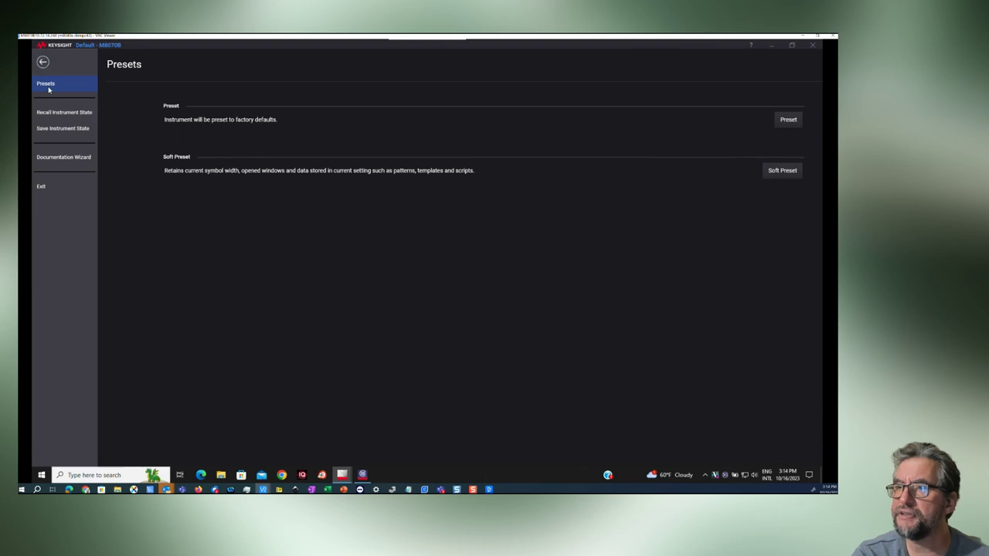
{"action": "left_click", "coordinate": [797, 119]}
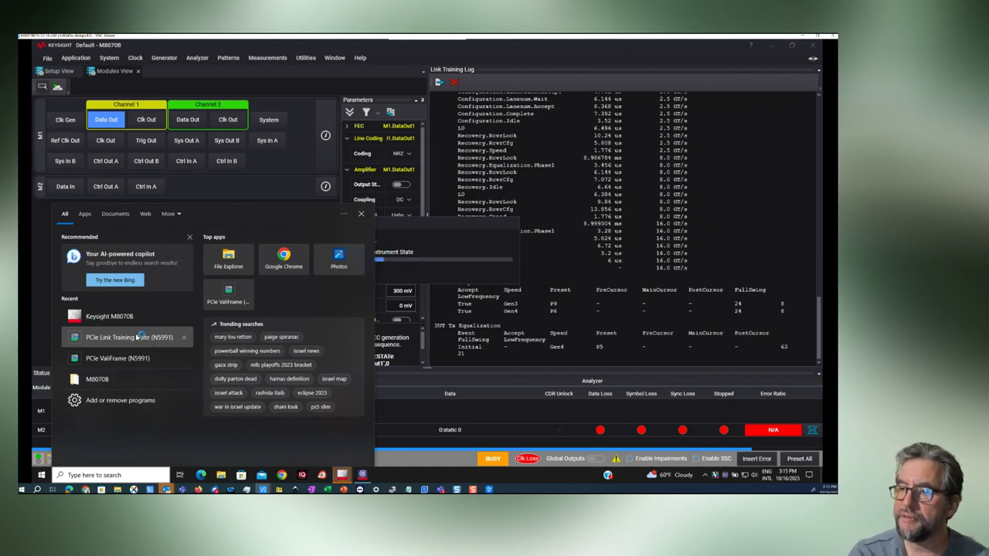
{"action": "left_click", "coordinate": [136, 337]}
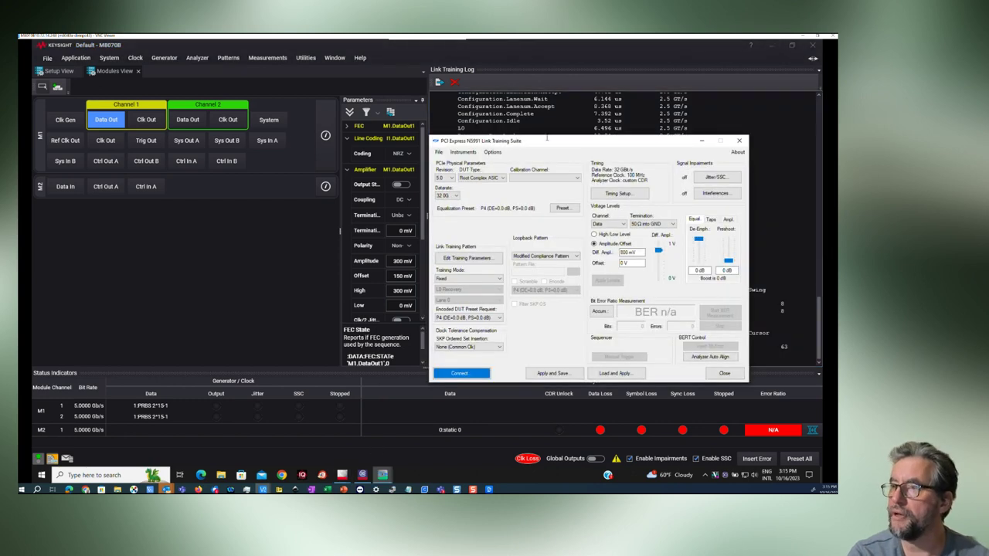
Review the BERT and channel selections in the instrument connection settings, and enable the SynaccessNP power switch.
{"action": "left_click_drag", "start_coordinate": [539, 147], "coordinate": [294, 143]}
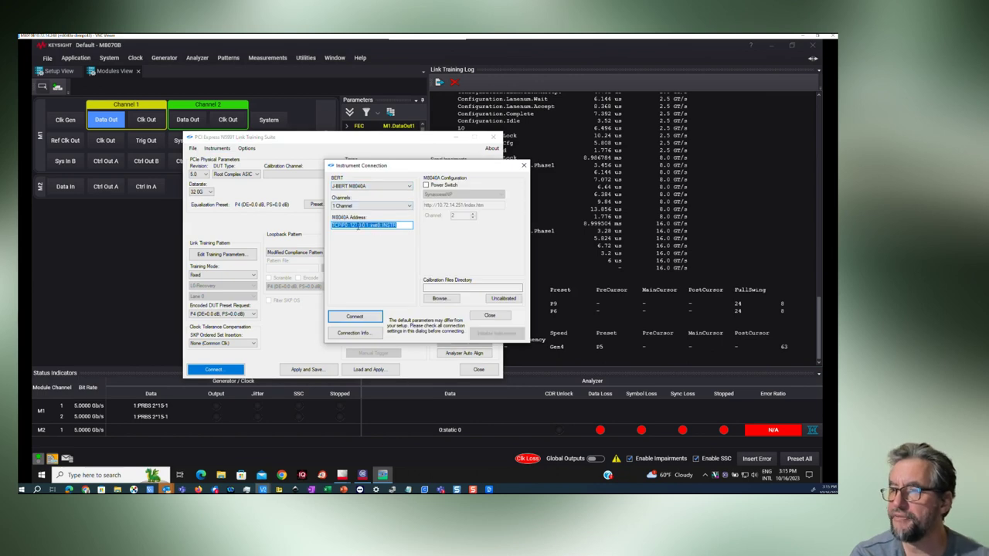
{"action": "left_click", "coordinate": [399, 187]}
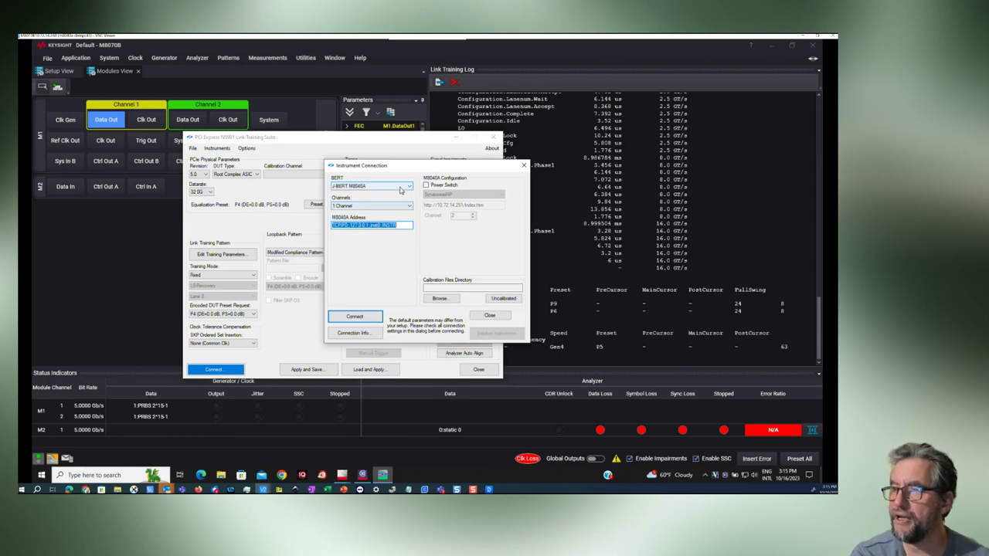
{"action": "left_click", "coordinate": [400, 190]}
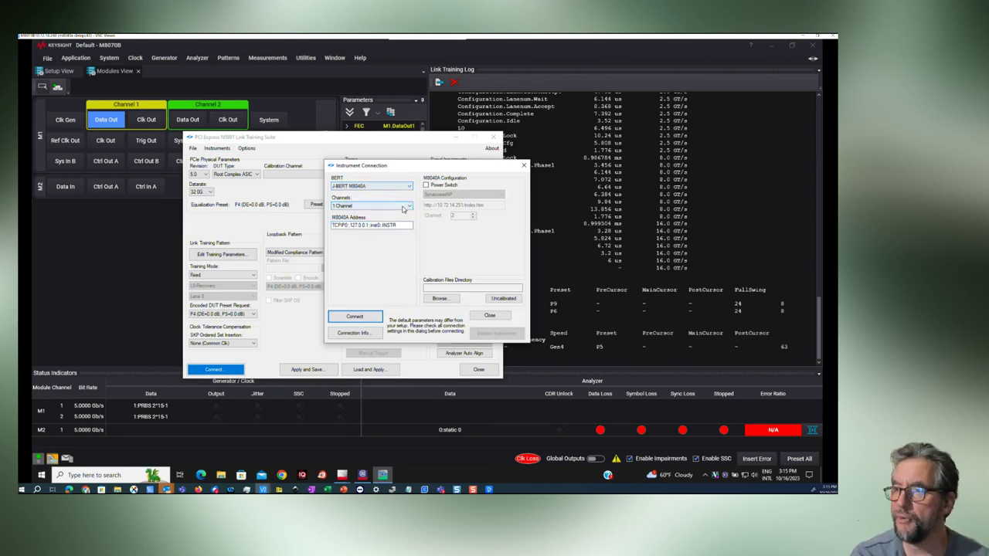
{"action": "left_click", "coordinate": [402, 206]}
{"action": "left_click", "coordinate": [402, 209]}
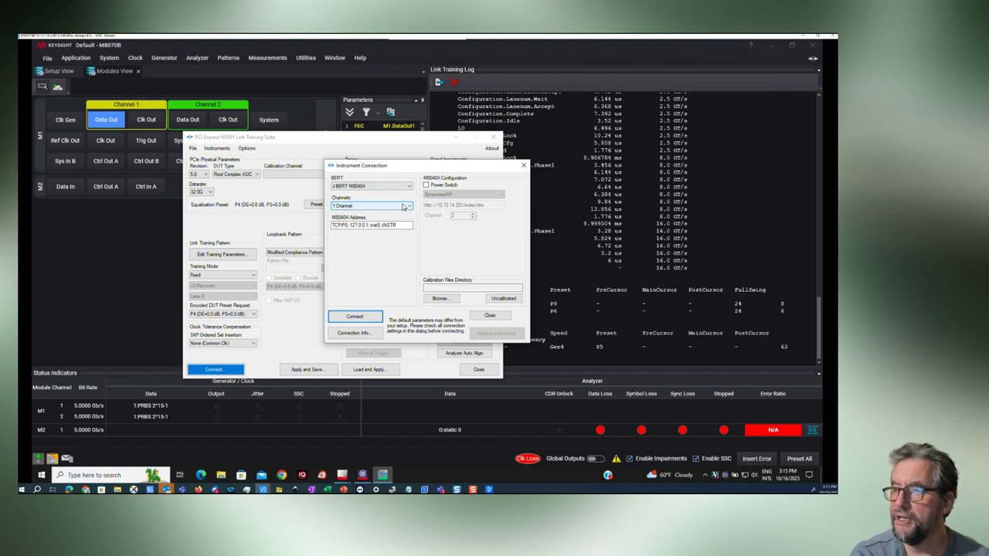
{"action": "left_click", "coordinate": [427, 185]}
{"action": "left_click", "coordinate": [500, 195]}
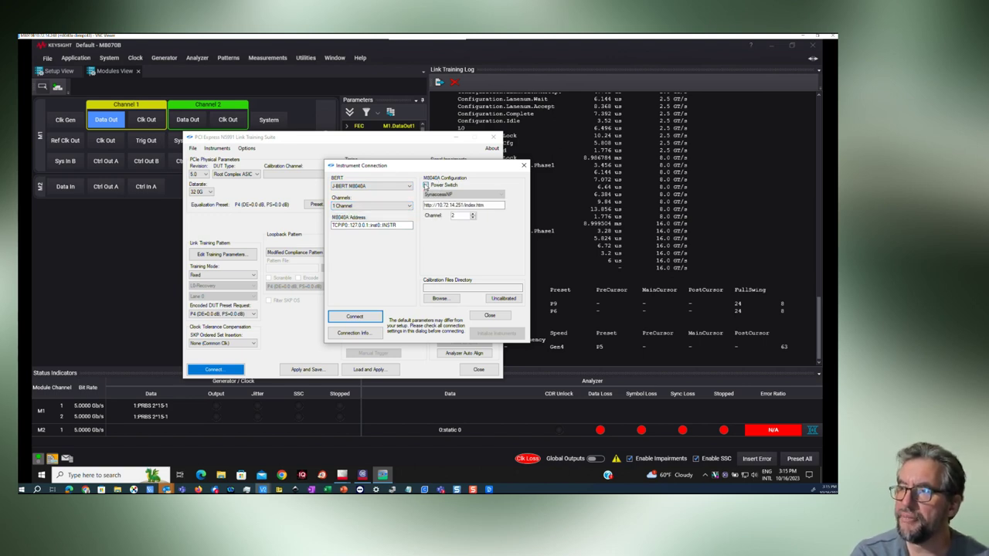
{"action": "left_click", "coordinate": [462, 212]}
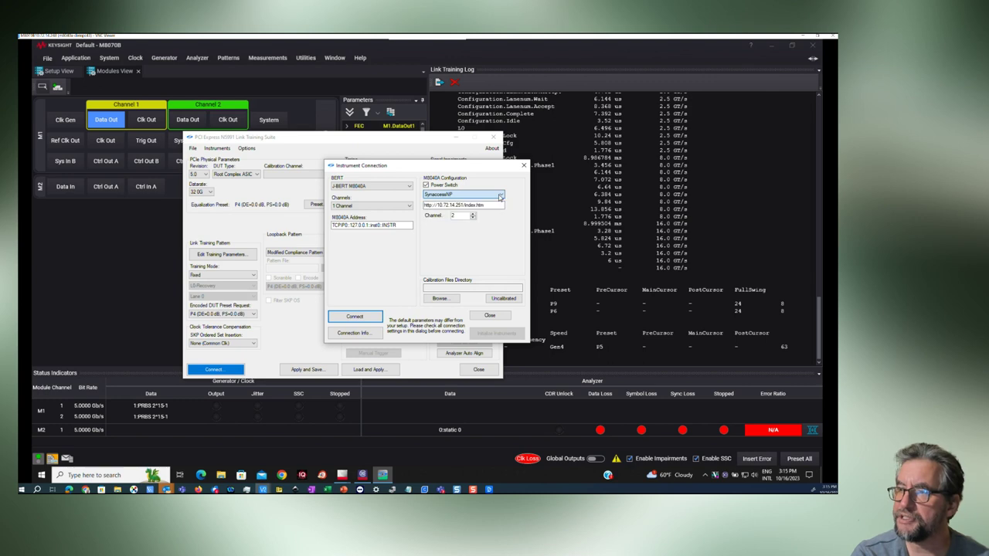
Connect the suite to the M8040A, review the connection setup diagram, and initialize the instruments.
{"action": "left_click", "coordinate": [354, 316]}
{"action": "left_click", "coordinate": [359, 335]}
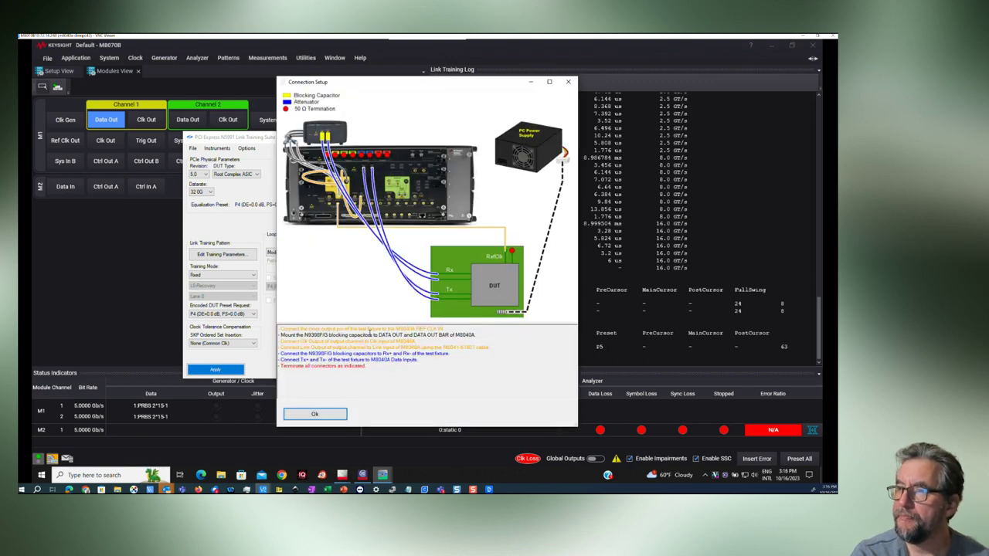
{"action": "left_click", "coordinate": [324, 418]}
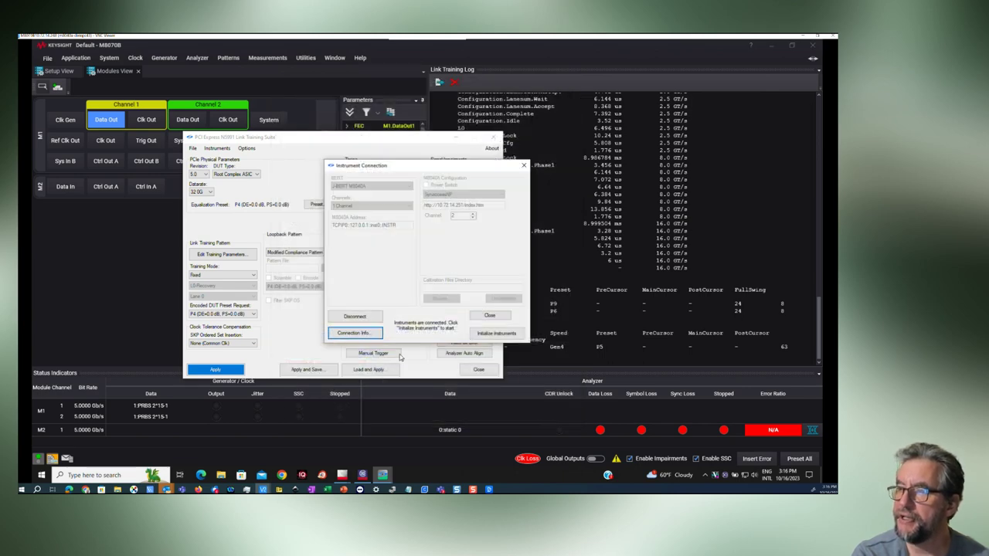
{"action": "left_click", "coordinate": [496, 333]}
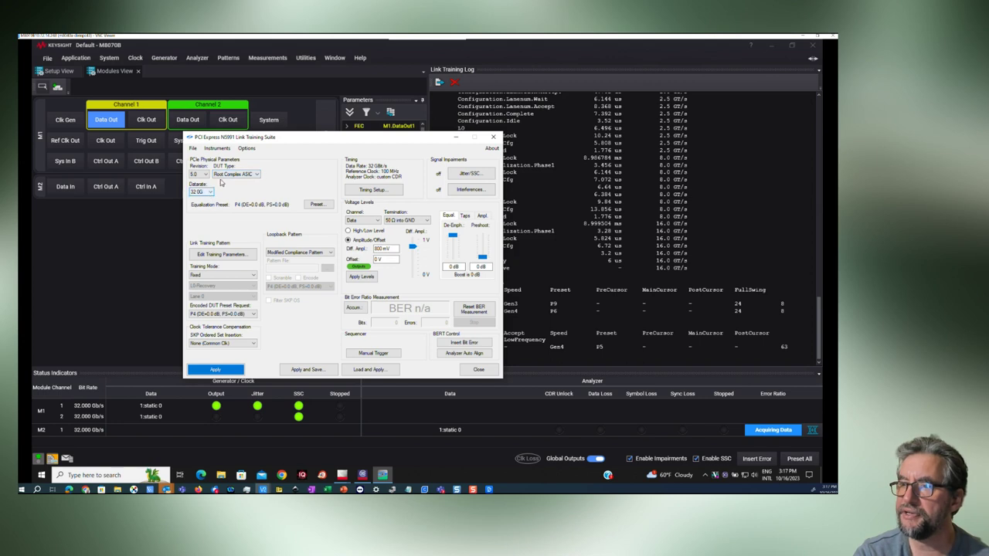
Switch to M8070B and open the Sequence Editor.
{"action": "left_click_drag", "start_coordinate": [342, 143], "coordinate": [492, 189]}
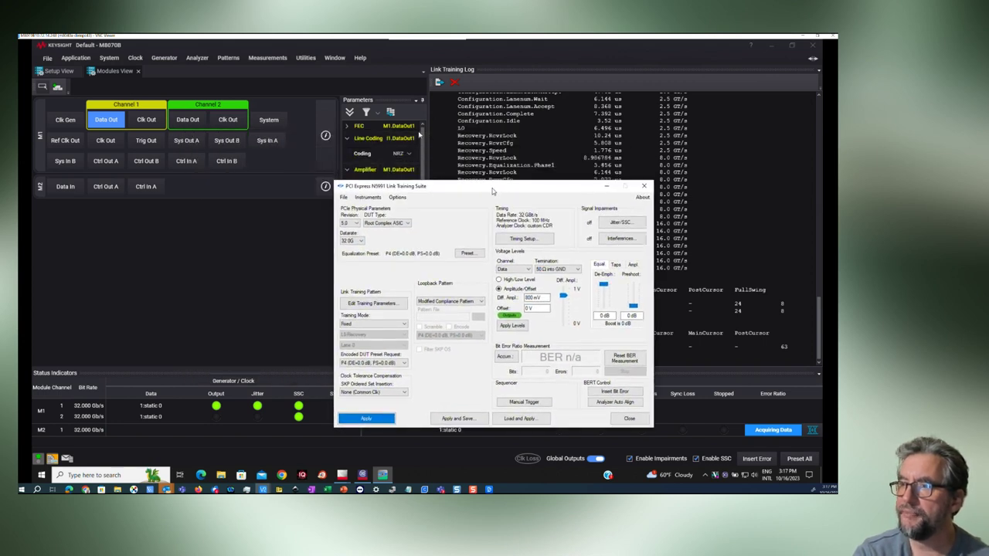
{"action": "left_click", "coordinate": [228, 58]}
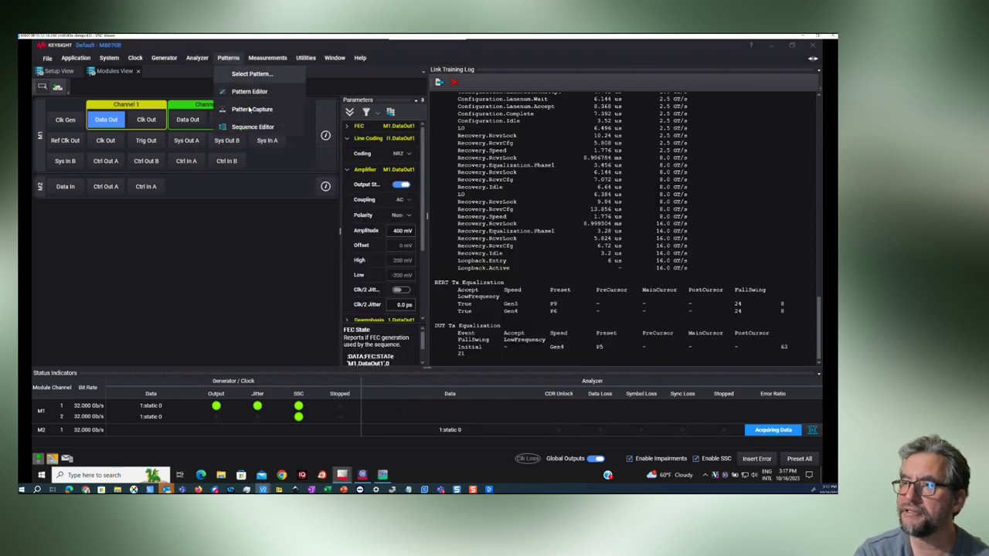
{"action": "left_click", "coordinate": [251, 127]}
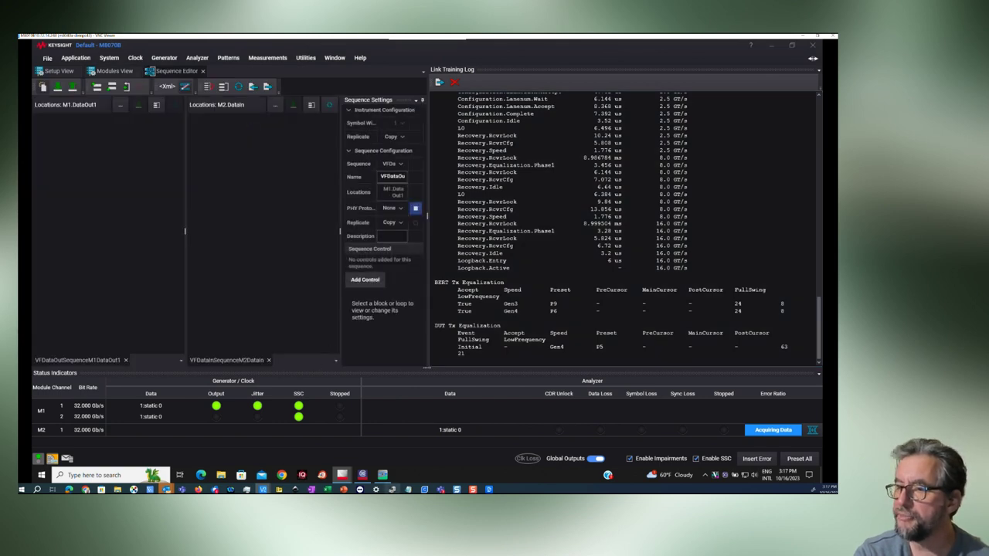
Switch to the Link Training Suite, set Training Mode to Interactive, and apply the settings to the instruments.
{"action": "left_click", "coordinate": [382, 476]}
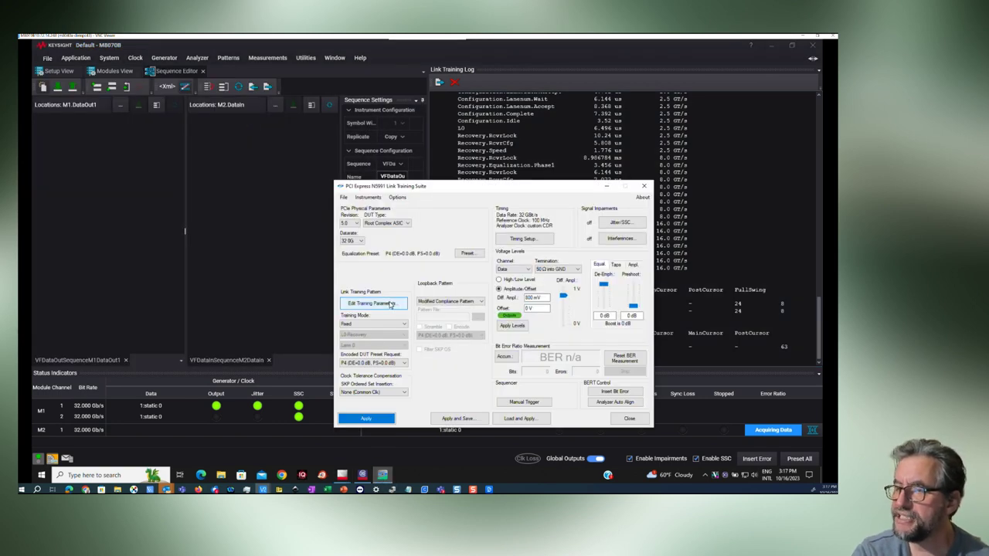
{"action": "left_click", "coordinate": [399, 327]}
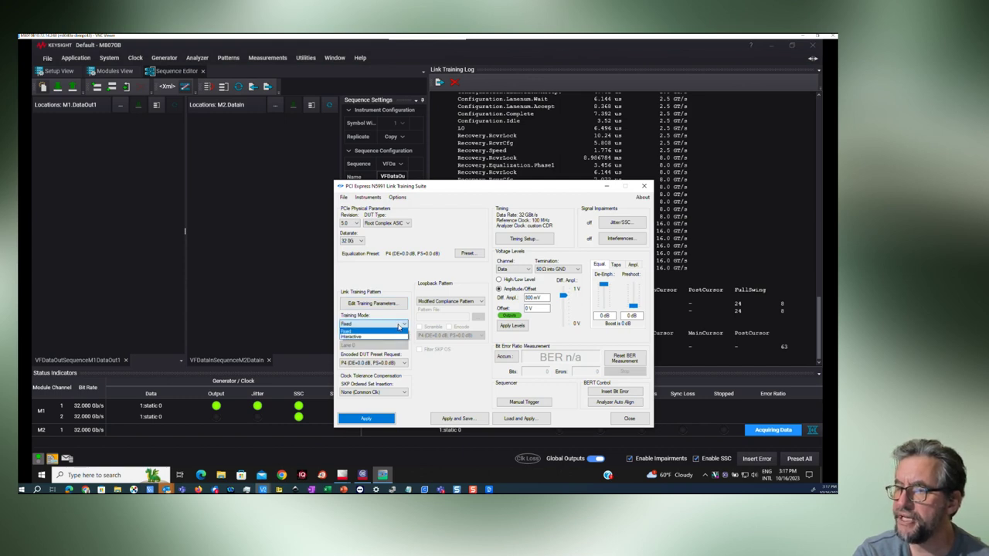
{"action": "left_click", "coordinate": [394, 336]}
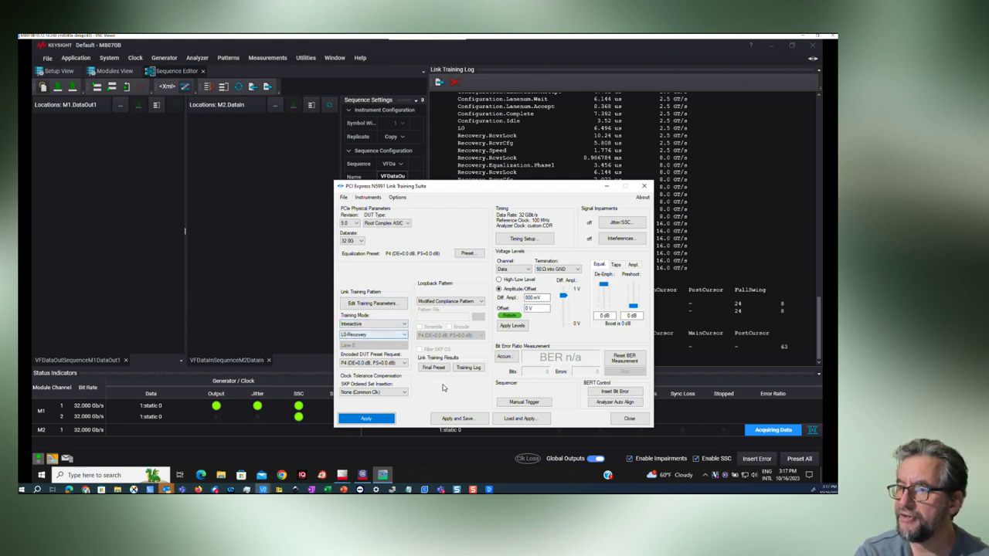
{"action": "left_click", "coordinate": [380, 420]}
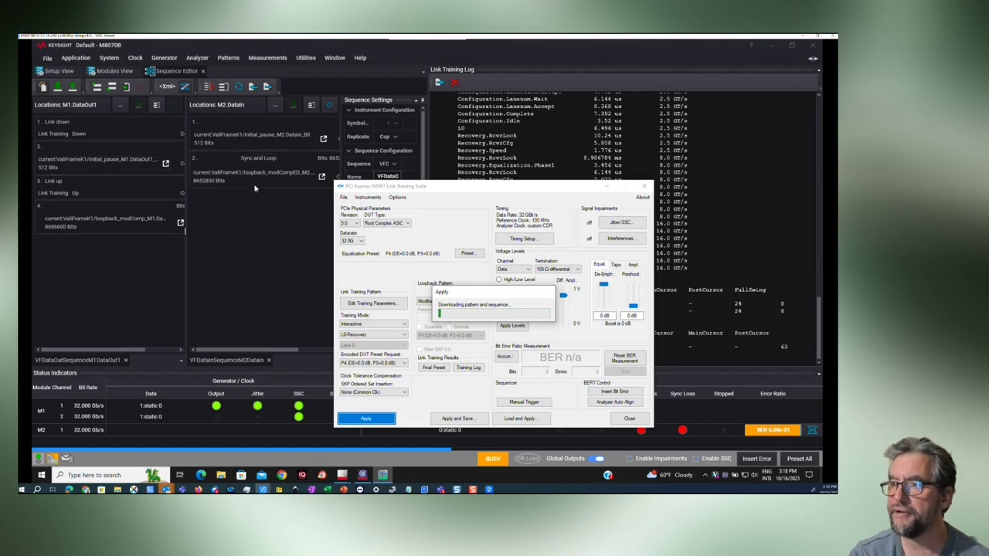
{"action": "left_click", "coordinate": [380, 366]}
{"action": "left_click", "coordinate": [402, 363]}
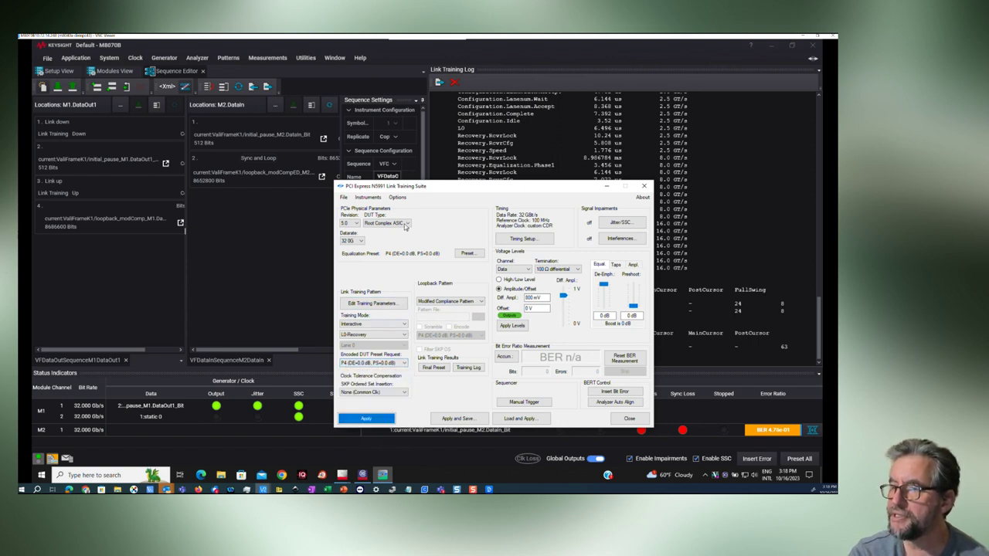
Set the DUT Type to Add-In Card and the Datarate to 16.0G, applying each change to the instruments.
{"action": "left_click", "coordinate": [405, 224]}
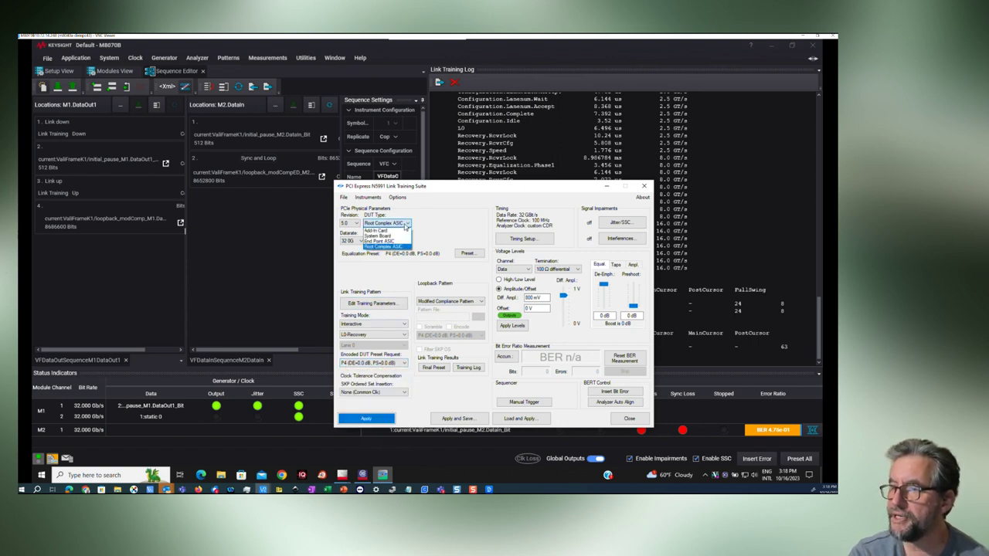
{"action": "left_click", "coordinate": [388, 231]}
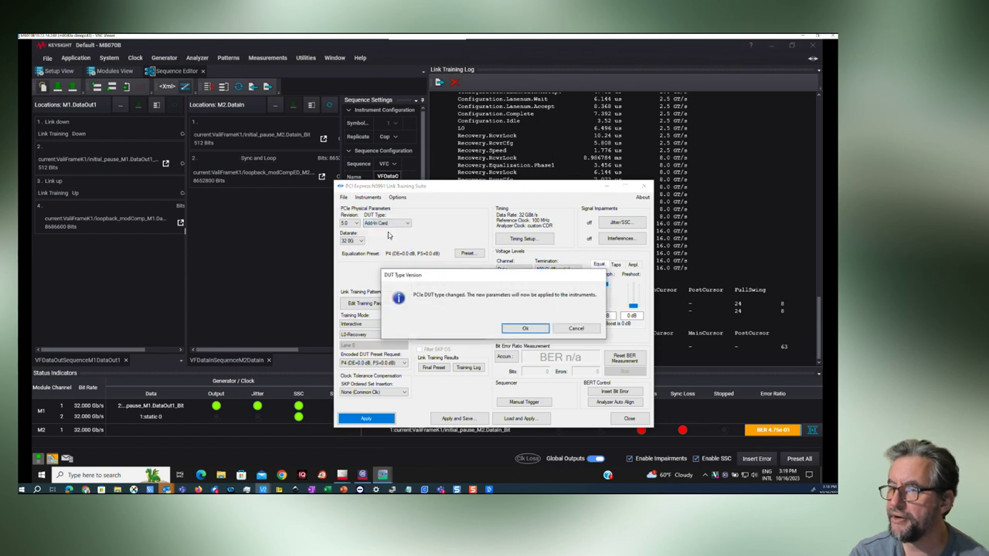
{"action": "left_click", "coordinate": [524, 328]}
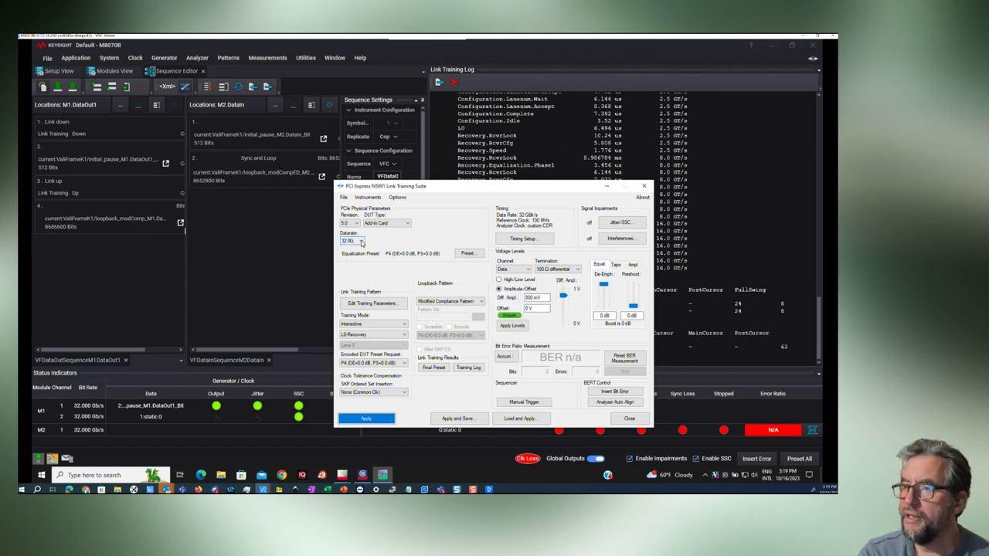
{"action": "left_click", "coordinate": [360, 241]}
{"action": "left_click", "coordinate": [348, 265]}
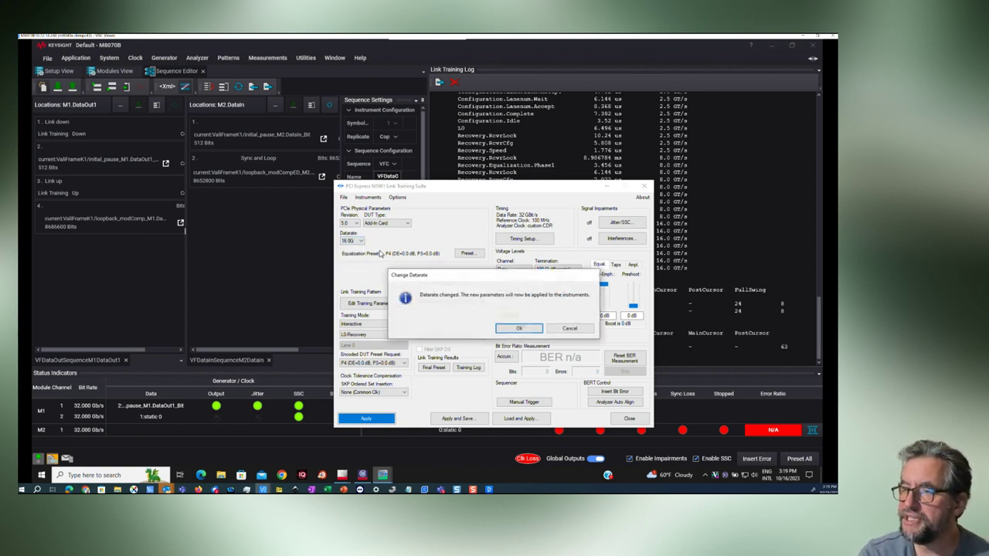
{"action": "left_click", "coordinate": [522, 330]}
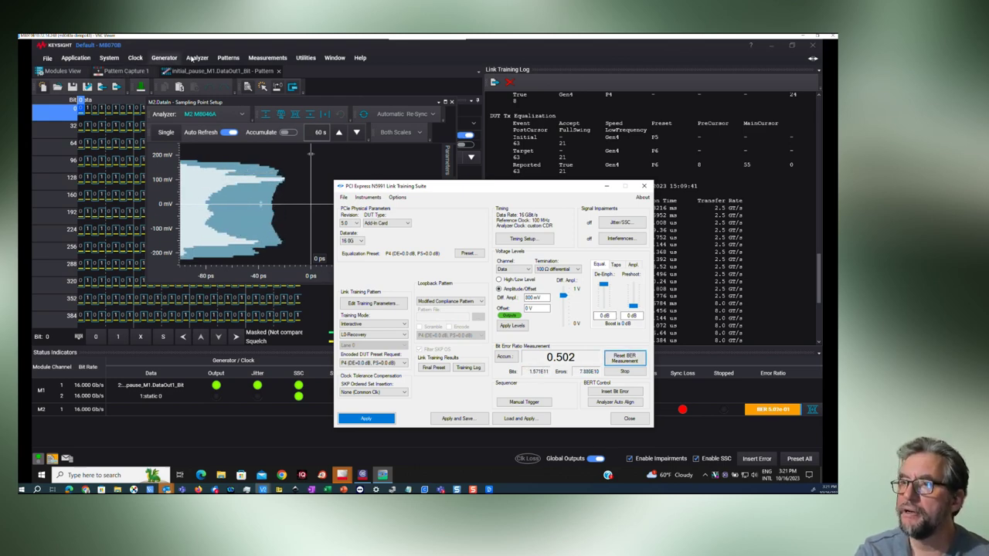
Reopen the Sequence Editor in M8070B, and check the netBooter power outlet page in Chrome.
{"action": "left_click", "coordinate": [227, 57]}
{"action": "left_click", "coordinate": [251, 127]}
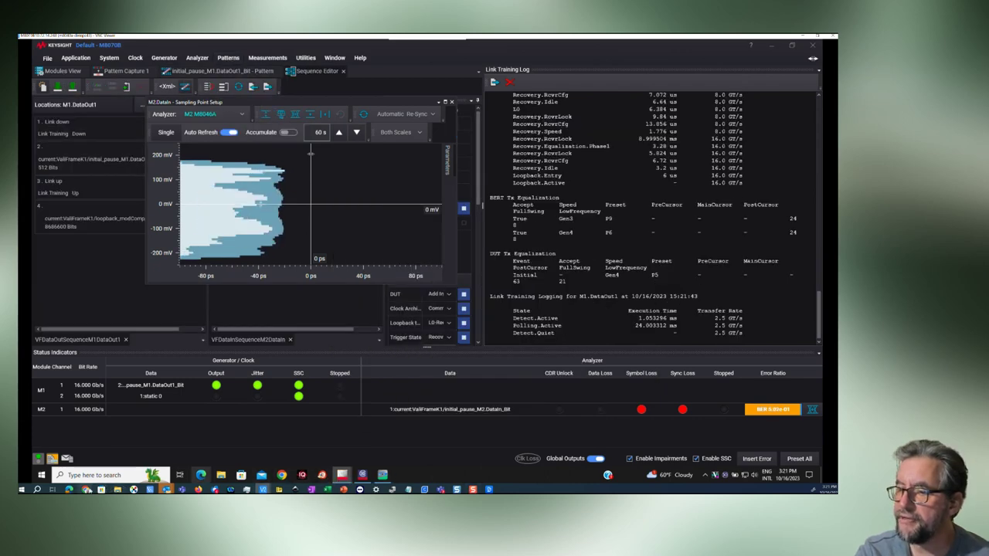
{"action": "mouse_move", "coordinate": [109, 489]}
{"action": "left_click", "coordinate": [120, 460]}
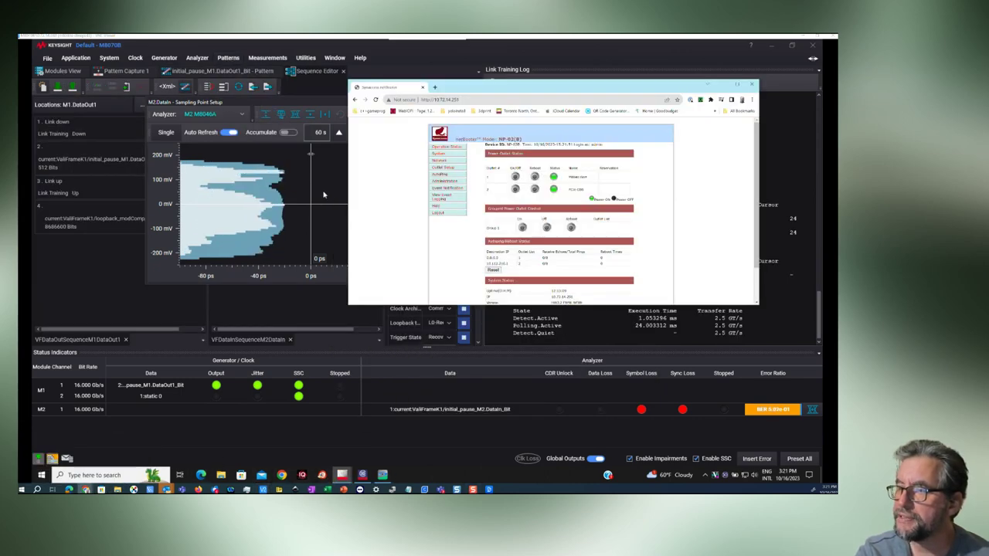
{"action": "left_click", "coordinate": [456, 57]}
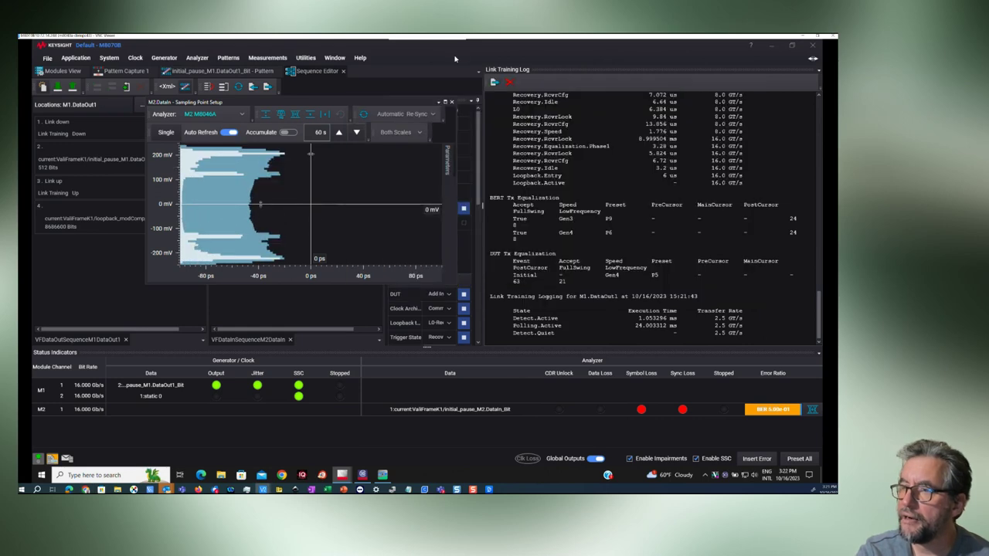
Advance the loaded sequence to run link training, and switch to the Link Training Suite to check the bit error ratio.
{"action": "left_click", "coordinate": [209, 88]}
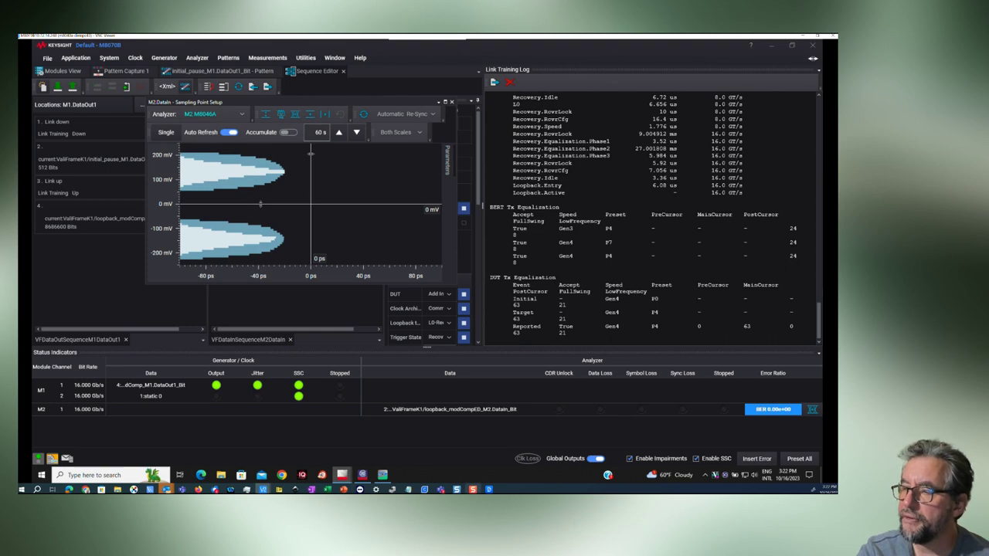
{"action": "left_click", "coordinate": [382, 475]}
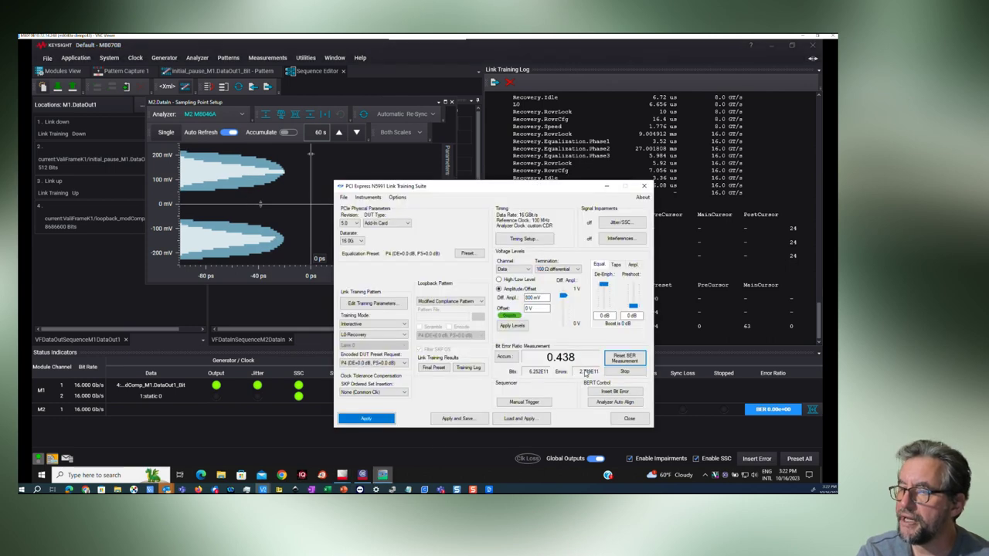
Reset the bit error ratio measurement, and check the loopback pattern choices and the Jitter/SSC impairment setup.
{"action": "left_click", "coordinate": [614, 358]}
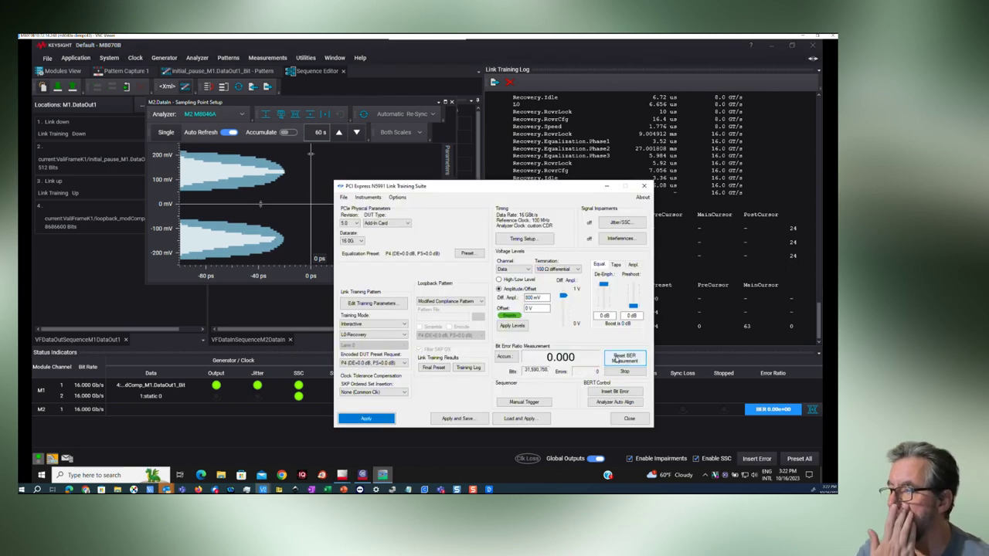
{"action": "left_click", "coordinate": [477, 302]}
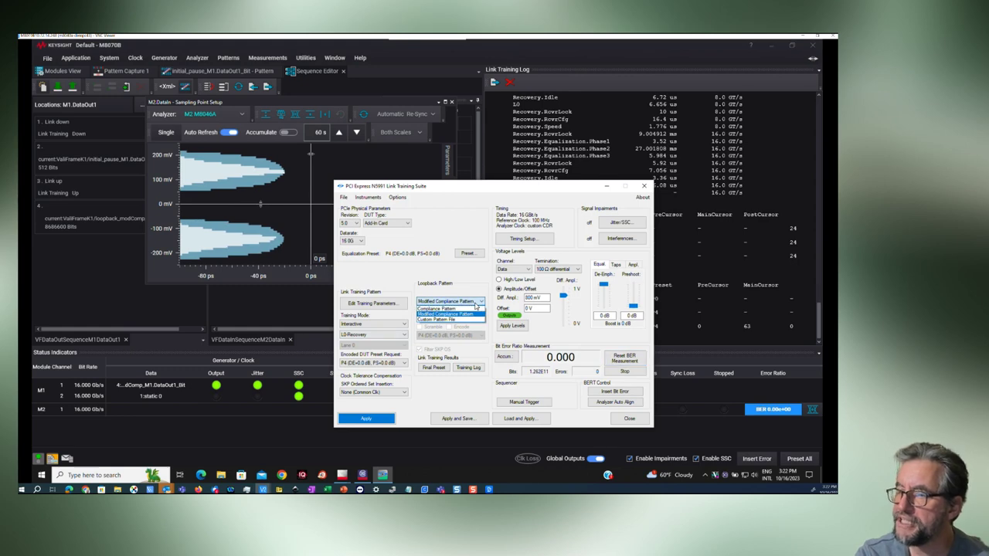
{"action": "left_click", "coordinate": [474, 312]}
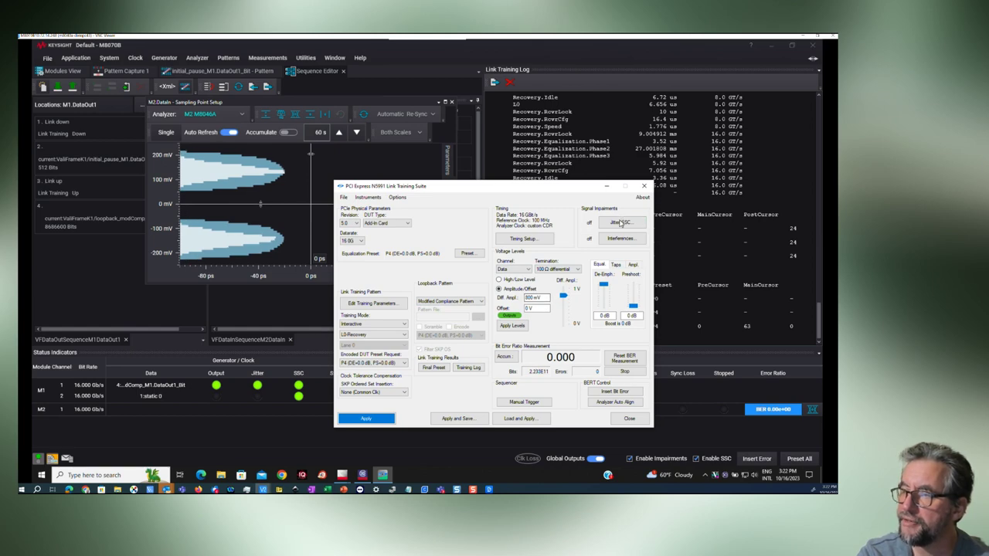
{"action": "left_click", "coordinate": [620, 222]}
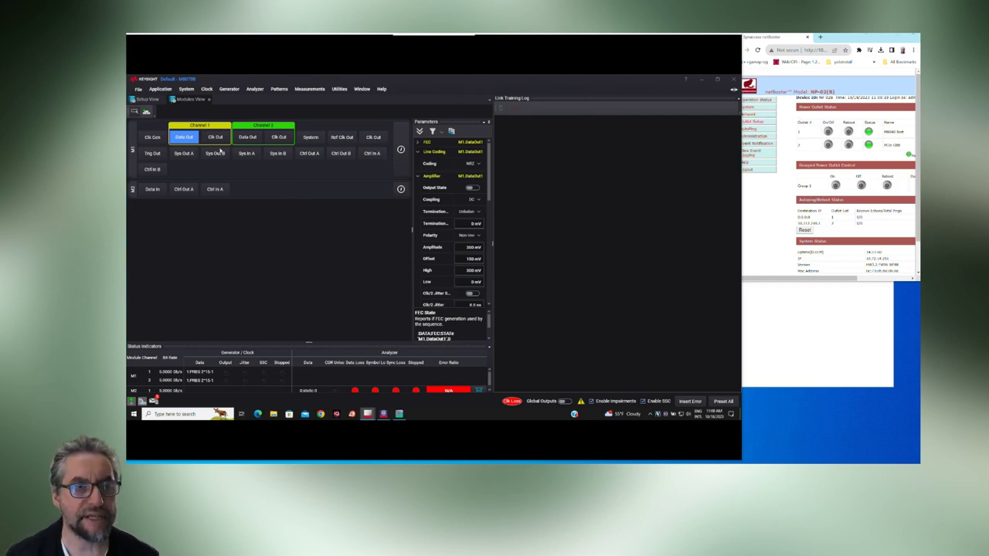
Recall the factory PCIe5 M8040A instrument state PCIe5_16G_CC_RX_LTSSM in M8070B and turn on the global outputs.
{"action": "left_click", "coordinate": [160, 89]}
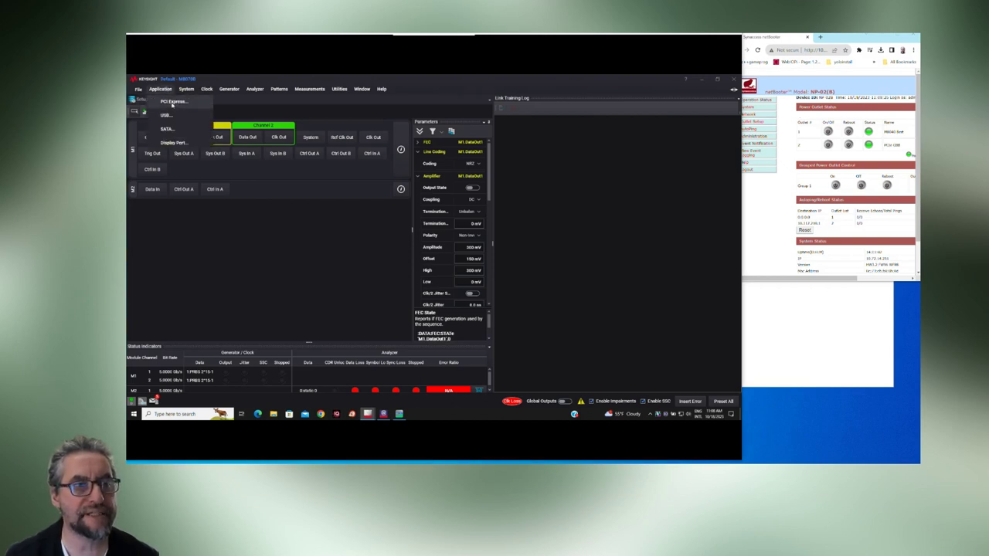
{"action": "left_click", "coordinate": [172, 102]}
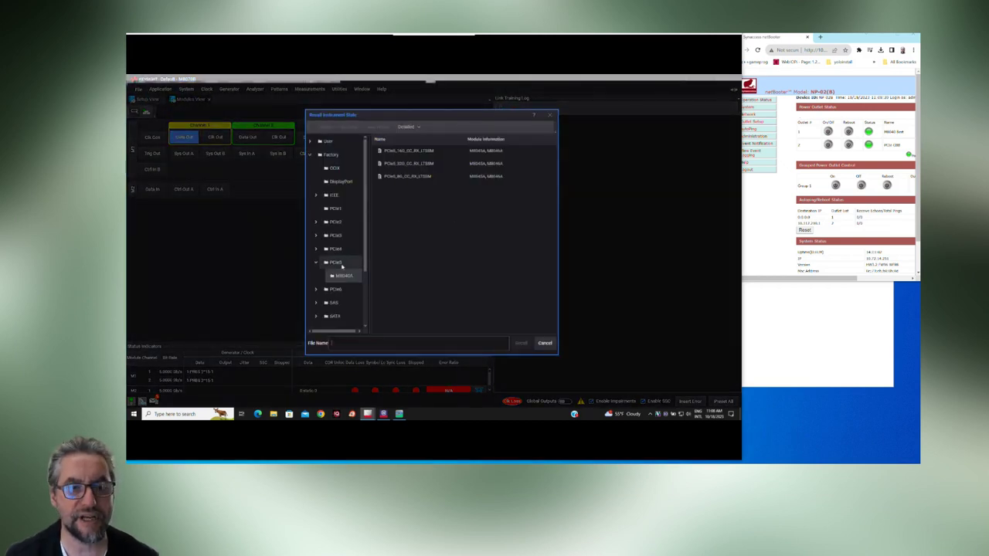
{"action": "left_click", "coordinate": [411, 153]}
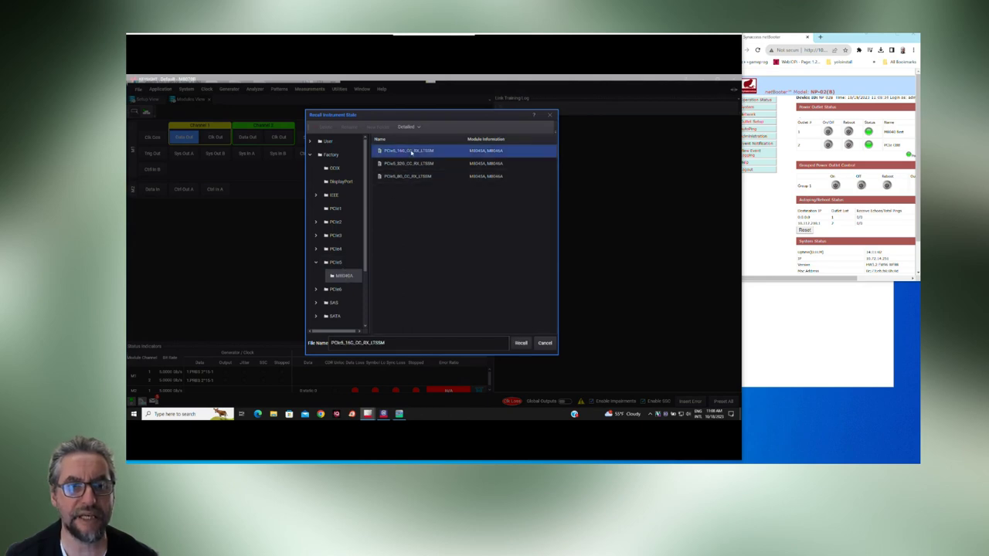
{"action": "left_click", "coordinate": [520, 343]}
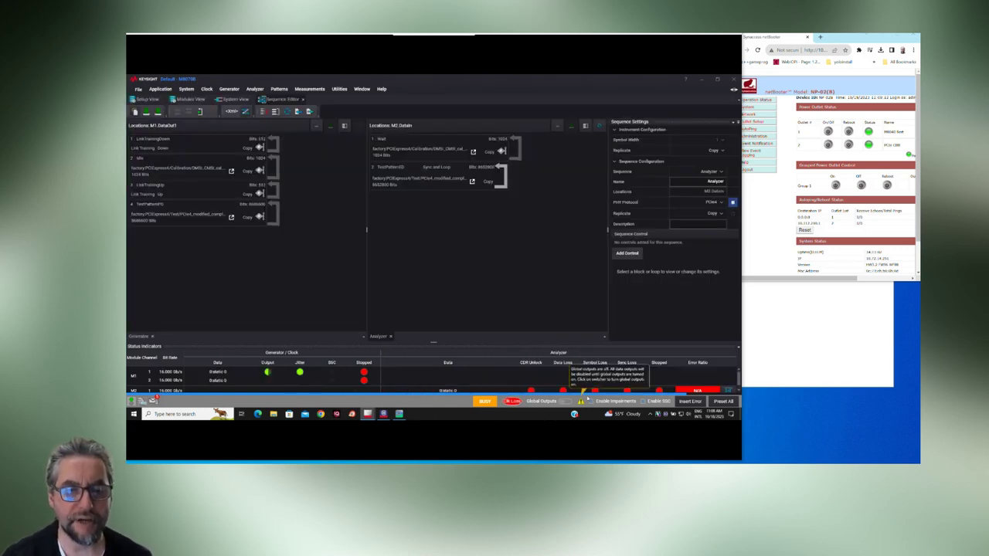
{"action": "left_click", "coordinate": [566, 402]}
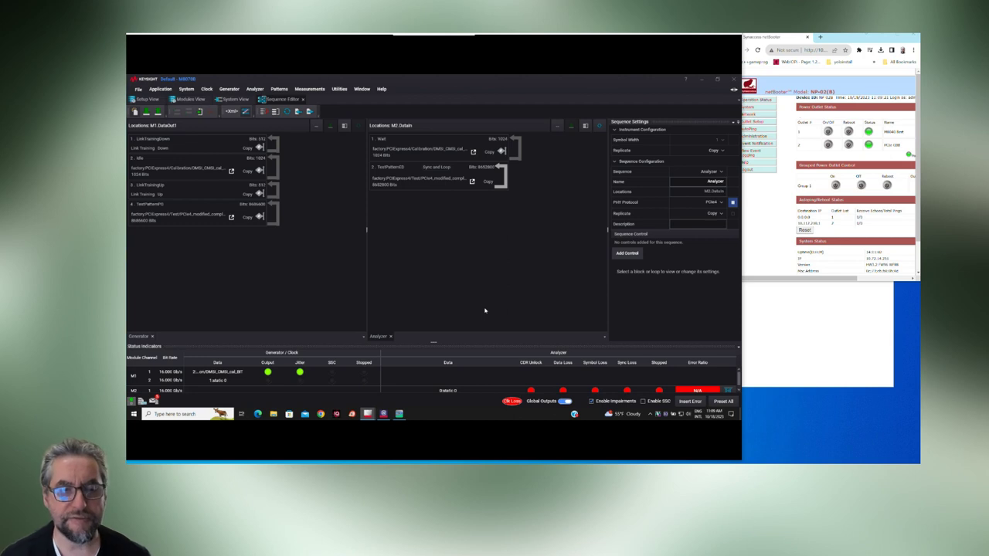
{"action": "left_click", "coordinate": [564, 402]}
{"action": "left_click", "coordinate": [565, 401]}
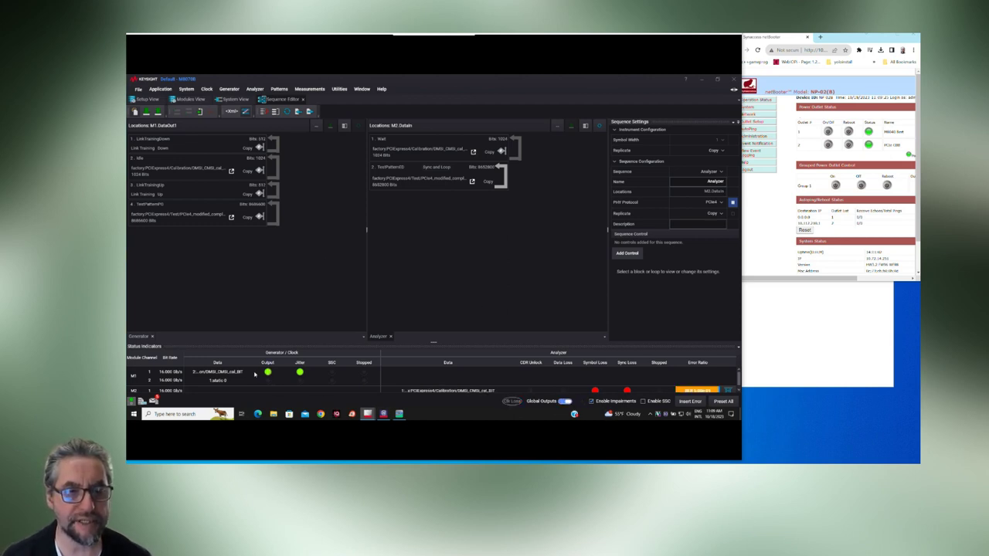
Reboot power outlet 2 on the netBooter page and break the M8070B sequence to run link training.
{"action": "left_click", "coordinate": [849, 144]}
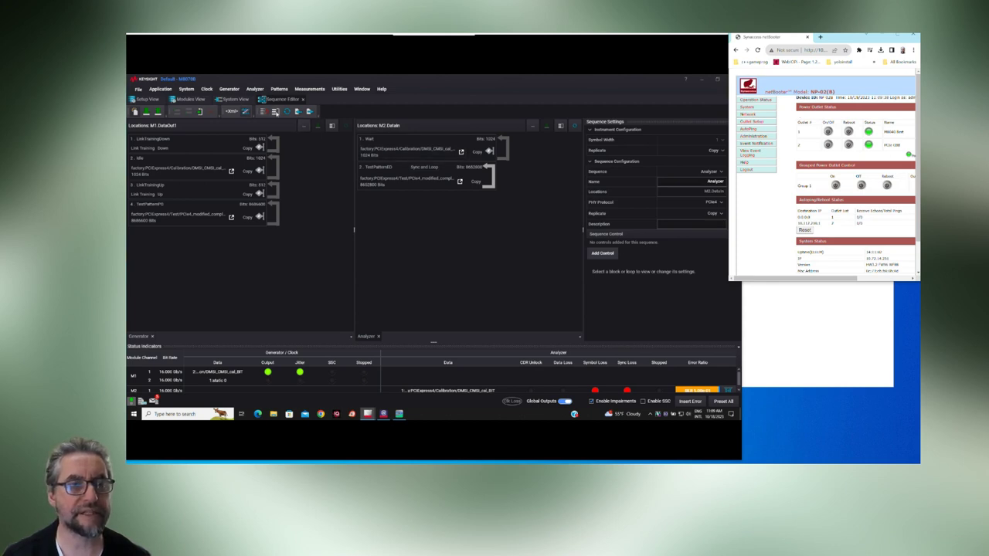
{"action": "left_click", "coordinate": [276, 113]}
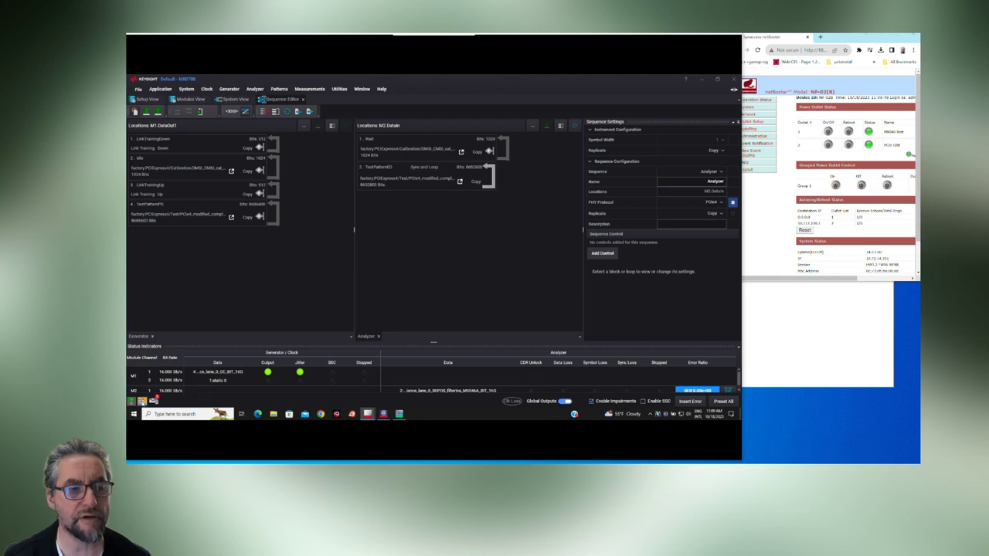
Open and widen the Link Training Log, and examine its state transitions and the BERT and DUT Tx equalization entries.
{"action": "left_click", "coordinate": [143, 400]}
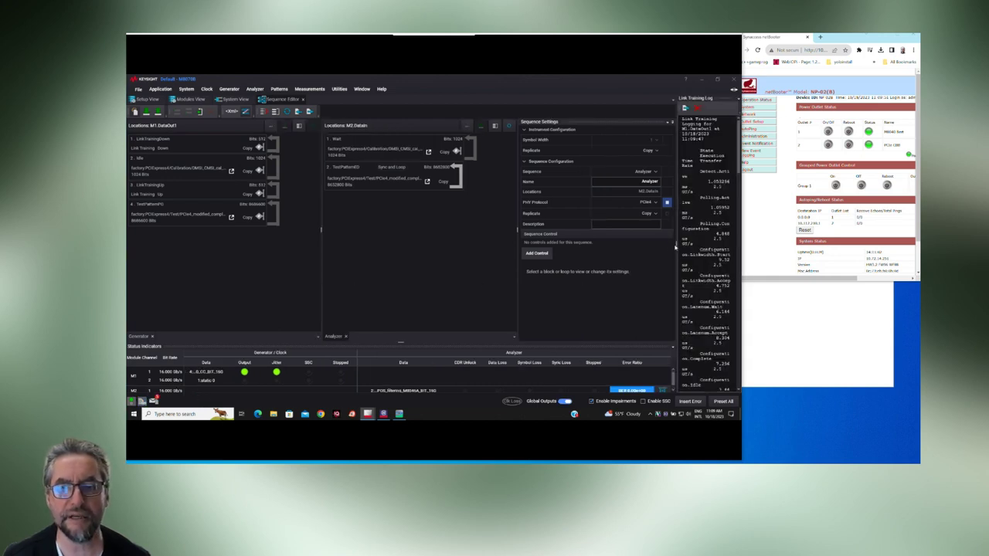
{"action": "left_click_drag", "start_coordinate": [677, 244], "coordinate": [462, 249]}
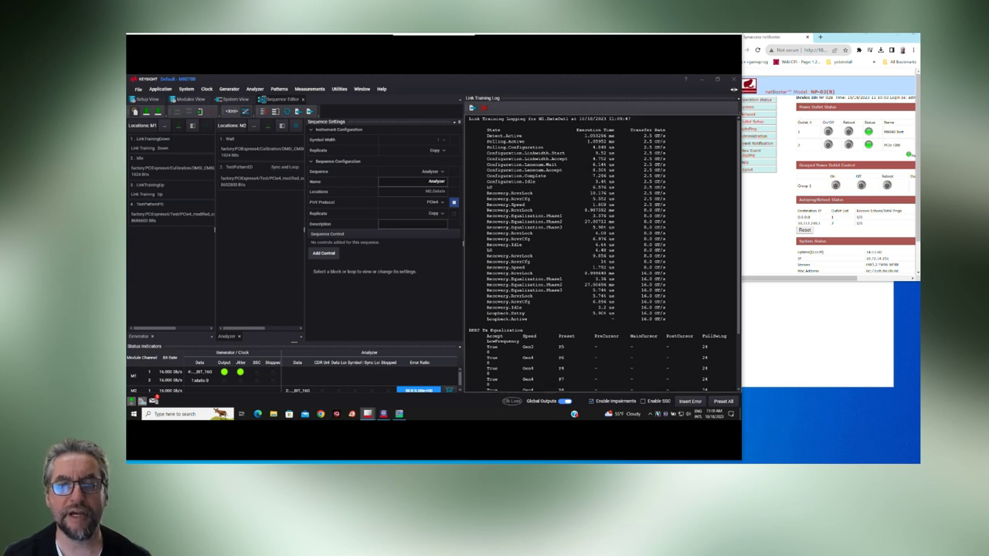
{"action": "left_click_drag", "start_coordinate": [472, 193], "coordinate": [522, 333]}
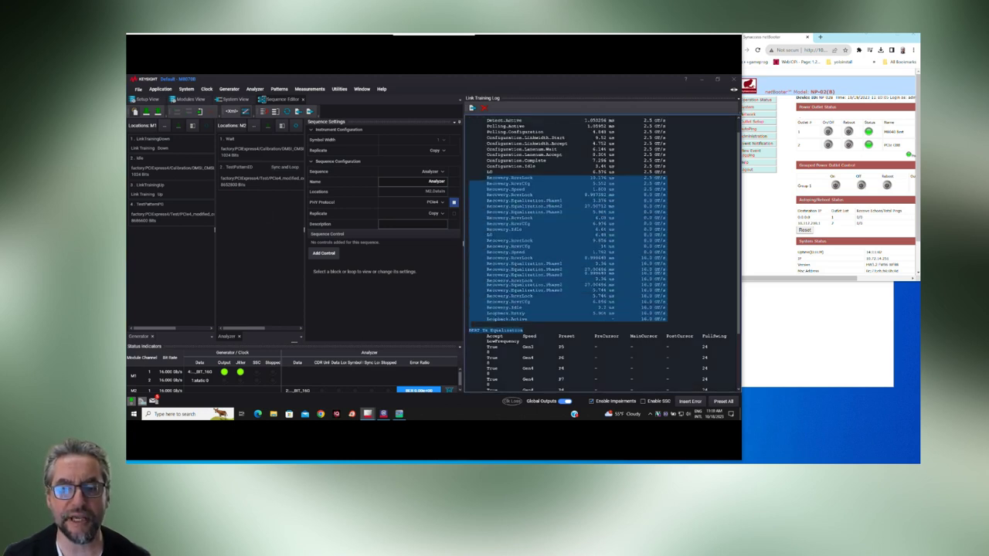
{"action": "scroll", "coordinate": [567, 255], "scroll_direction": "down", "scroll_amount": 3}
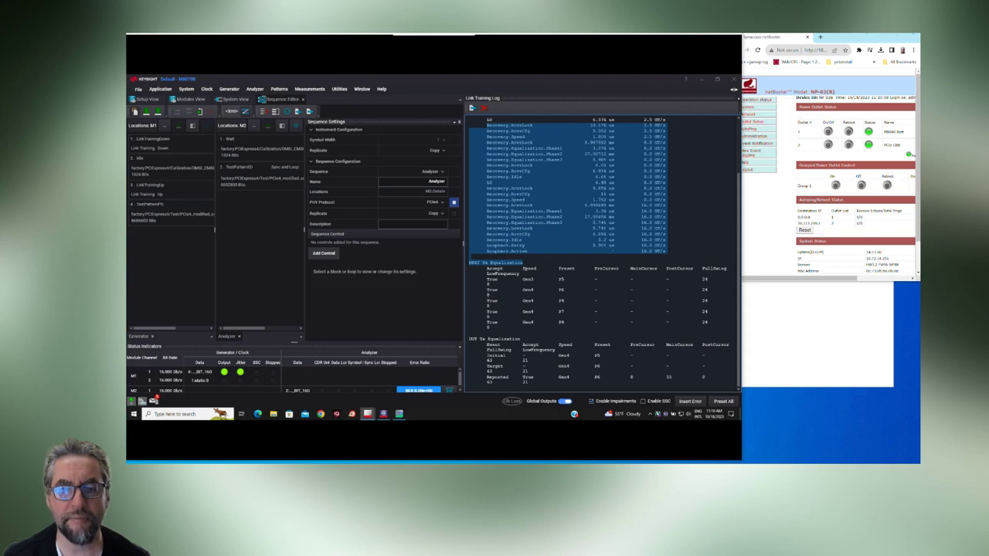
{"action": "left_click", "coordinate": [568, 255]}
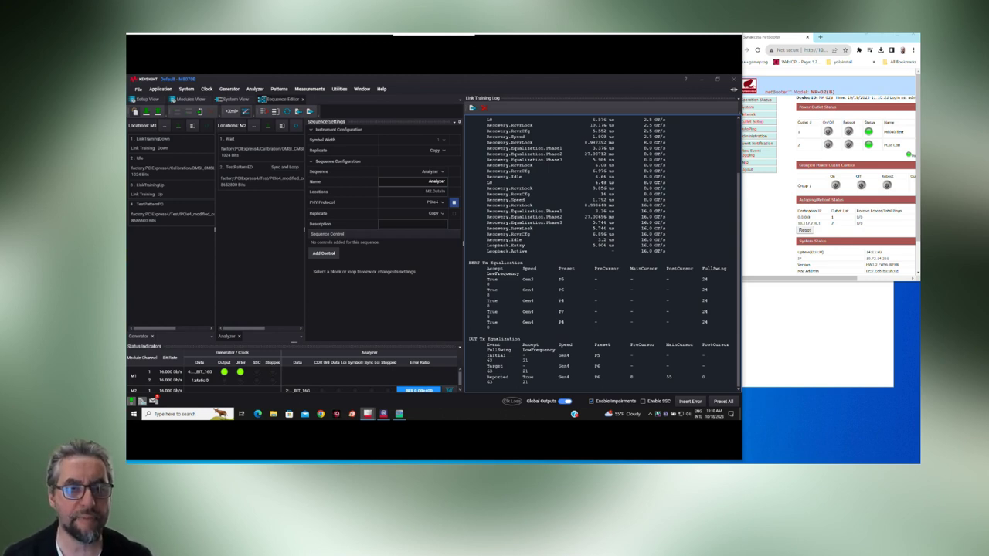
Set the PHY Protocol of both the analyzer and generator sequences to PCIe5 and download the sequence.
{"action": "left_click", "coordinate": [434, 201]}
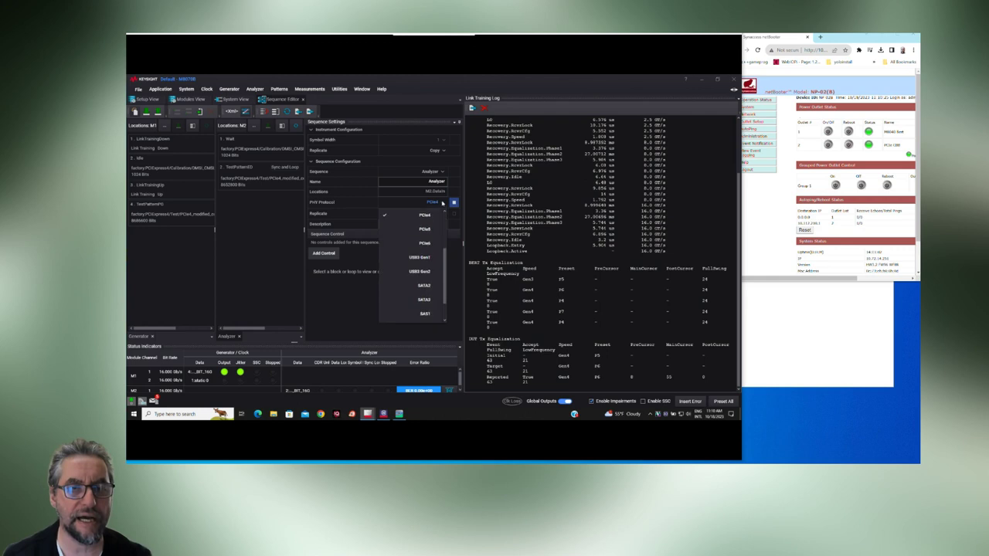
{"action": "left_click", "coordinate": [431, 229]}
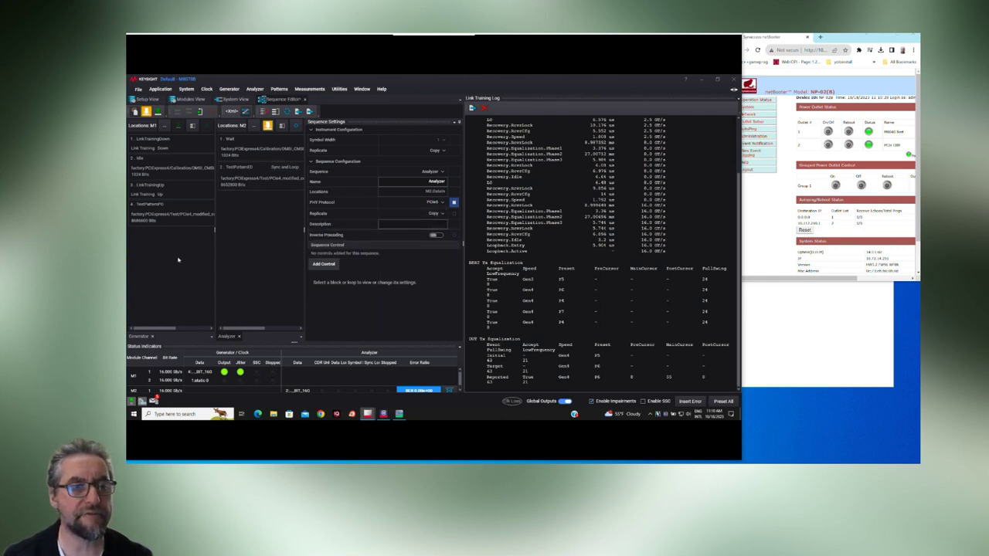
{"action": "left_click", "coordinate": [178, 260]}
{"action": "left_click", "coordinate": [428, 202]}
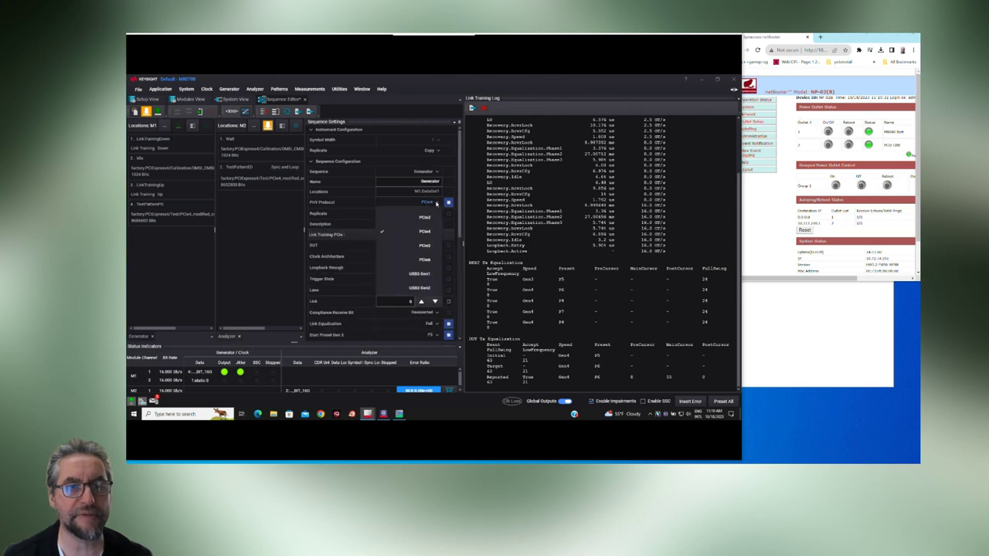
{"action": "left_click", "coordinate": [425, 258]}
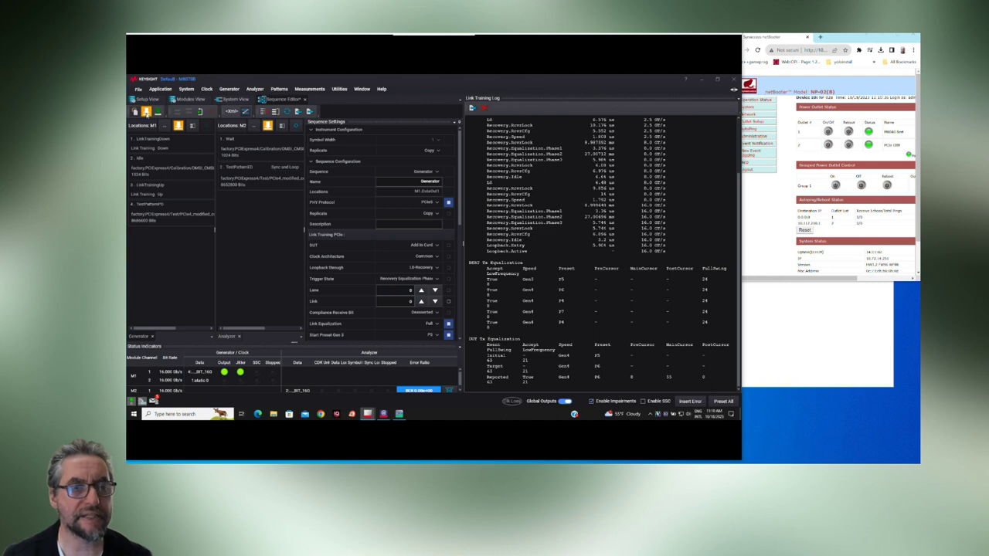
{"action": "left_click", "coordinate": [146, 111]}
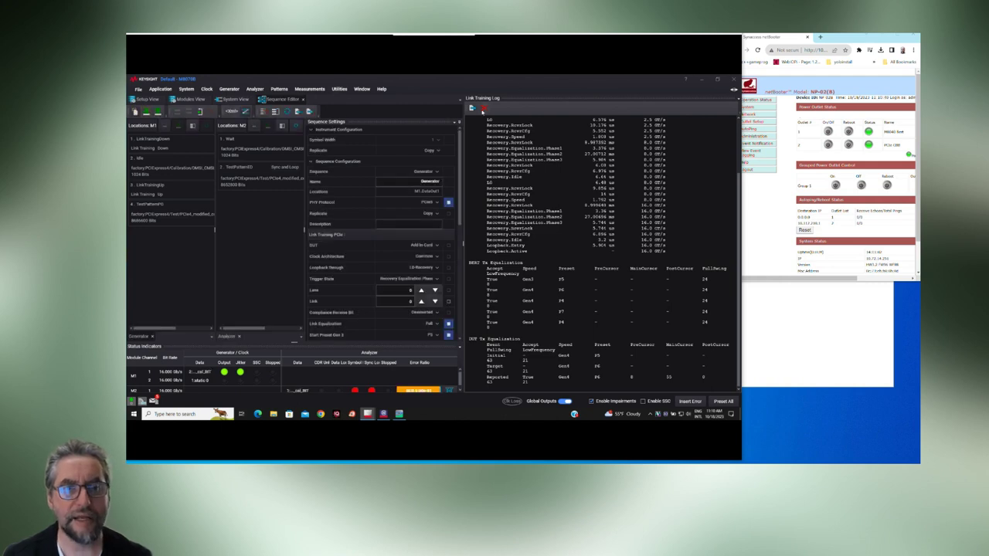
Clear the Link Training Log, break the sequence to run link training, and examine the logged Gen5 precoding status.
{"action": "left_click", "coordinate": [482, 108]}
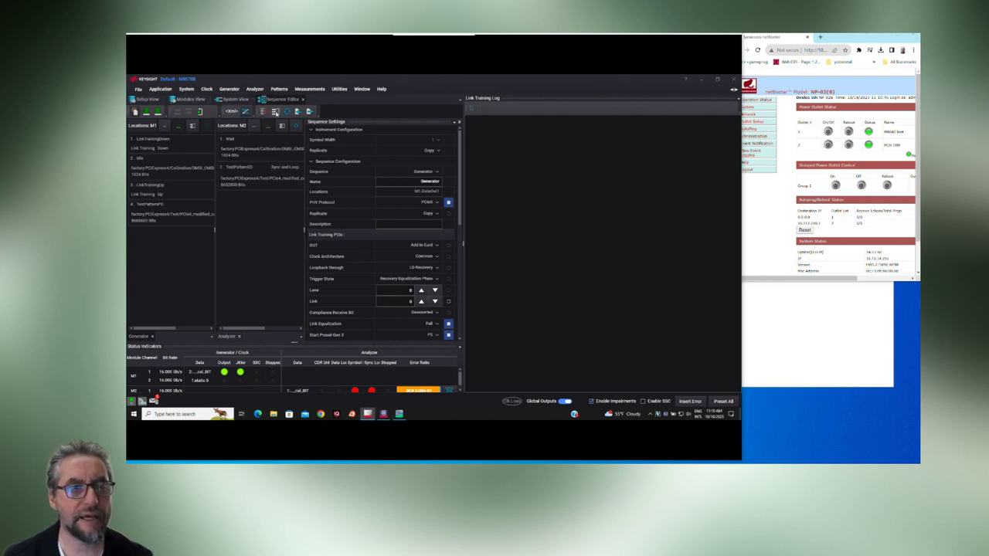
{"action": "left_click", "coordinate": [266, 112]}
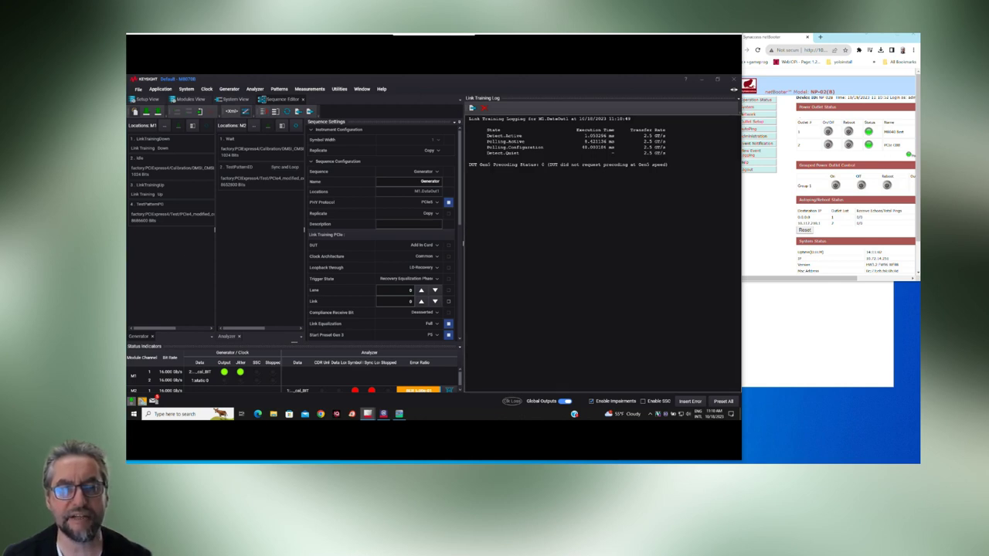
{"action": "left_click_drag", "start_coordinate": [468, 165], "coordinate": [667, 164]}
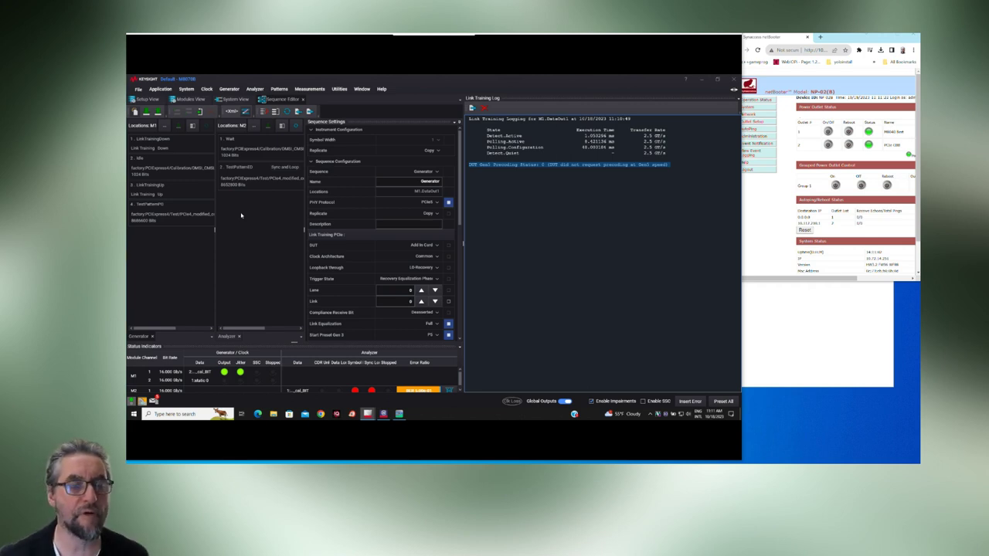
Set the PHY Protocol of the generator and analyzer sequences back to PCIe4 and download the sequence.
{"action": "left_click", "coordinate": [430, 201]}
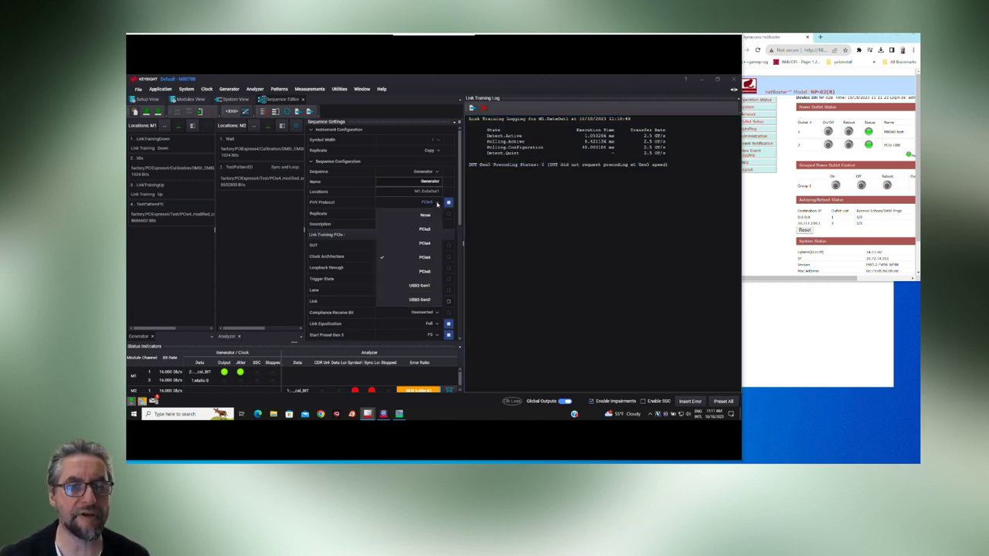
{"action": "left_click", "coordinate": [425, 242]}
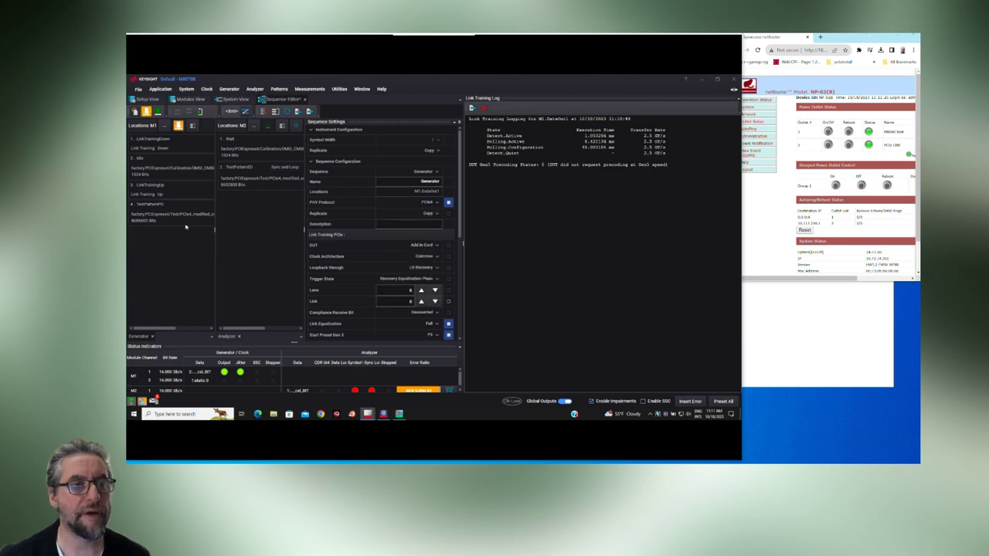
{"action": "left_click", "coordinate": [249, 231]}
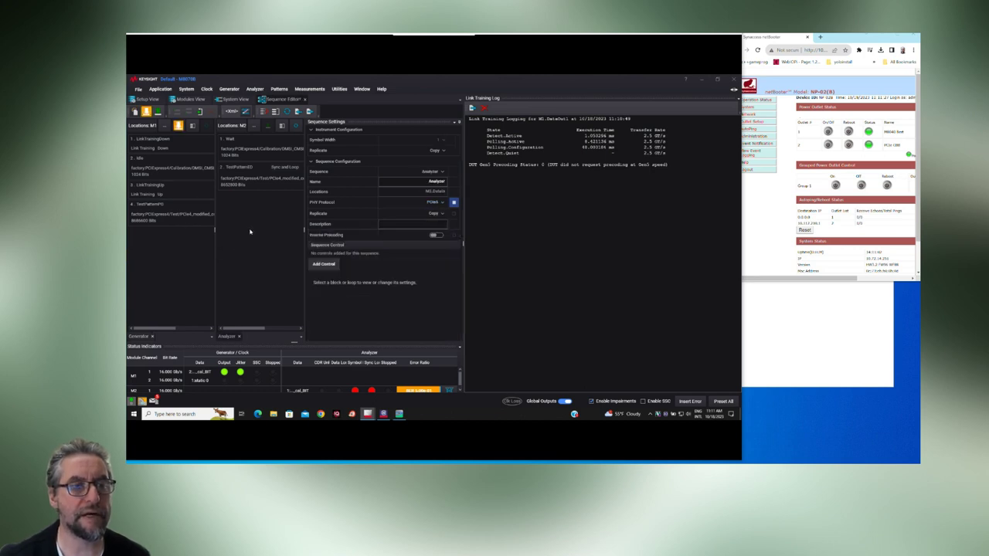
{"action": "left_click", "coordinate": [429, 202]}
{"action": "left_click", "coordinate": [385, 252]}
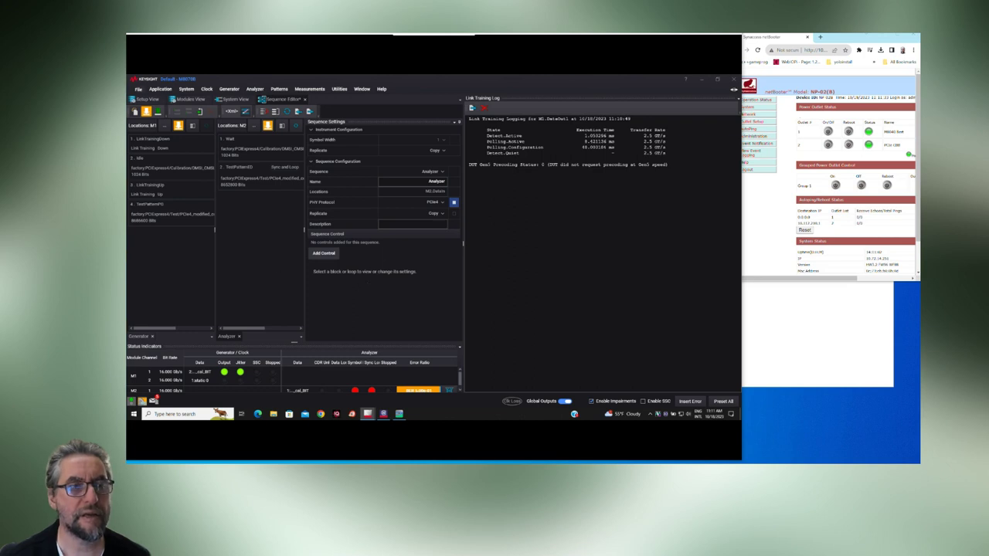
{"action": "left_click", "coordinate": [148, 112]}
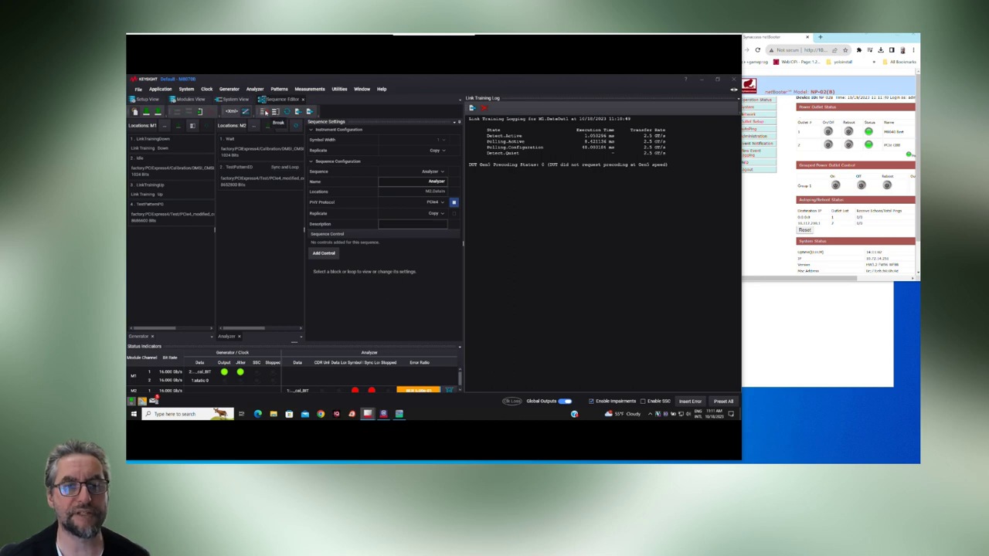
Rerun link training, rebooting power outlet 2 between attempts, and examine the new state and equalization entries in the log.
{"action": "left_click", "coordinate": [265, 112]}
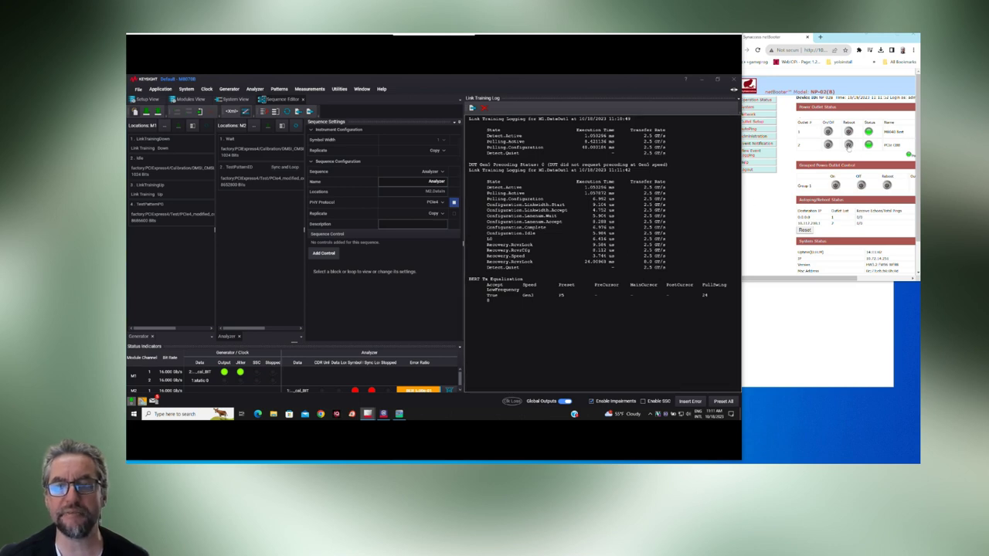
{"action": "left_click", "coordinate": [849, 147]}
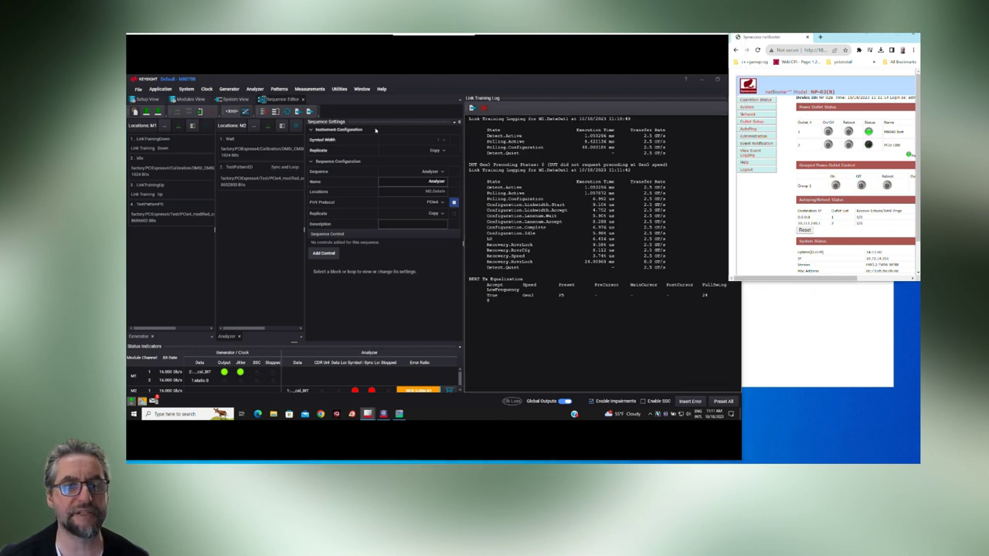
{"action": "left_click", "coordinate": [733, 89]}
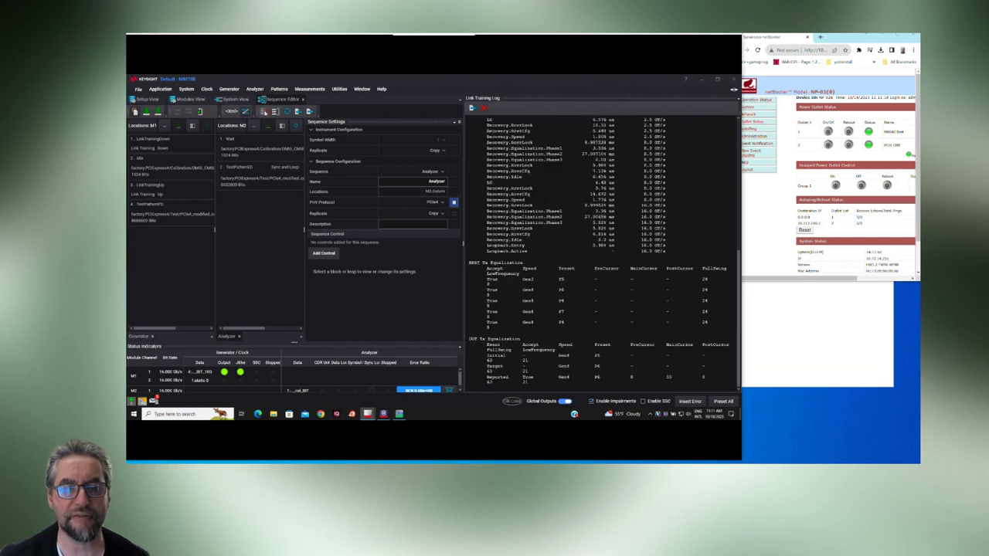
{"action": "scroll", "coordinate": [599, 252], "scroll_direction": "up", "scroll_amount": 5}
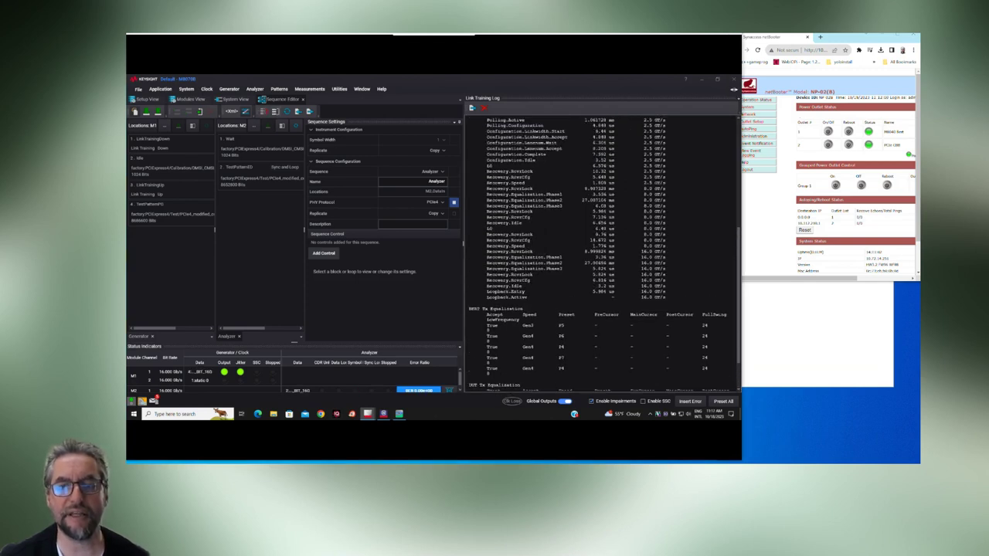
{"action": "scroll", "coordinate": [599, 252], "scroll_direction": "down", "scroll_amount": 5}
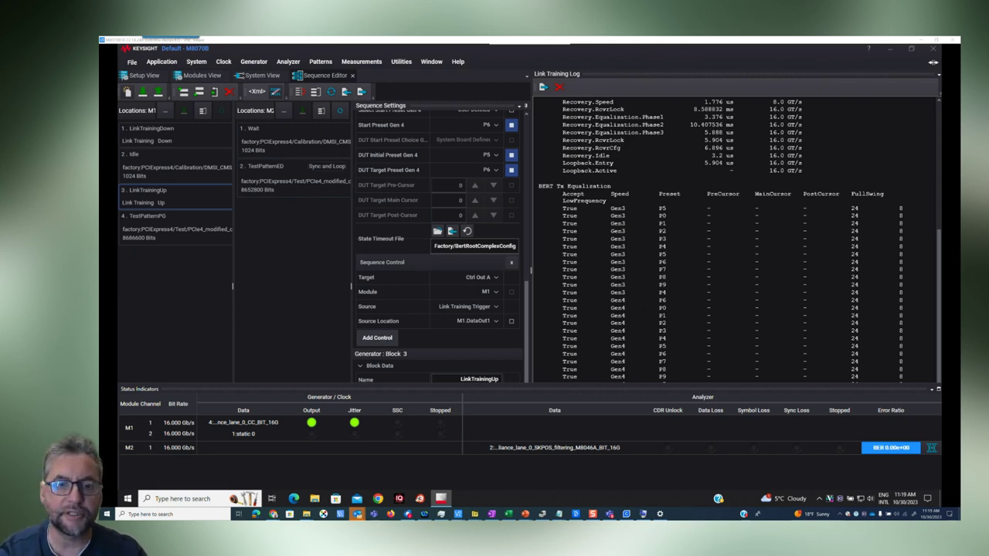
Delete the existing sequence control from the generator sequence and download the sequence.
{"action": "left_click", "coordinate": [512, 263]}
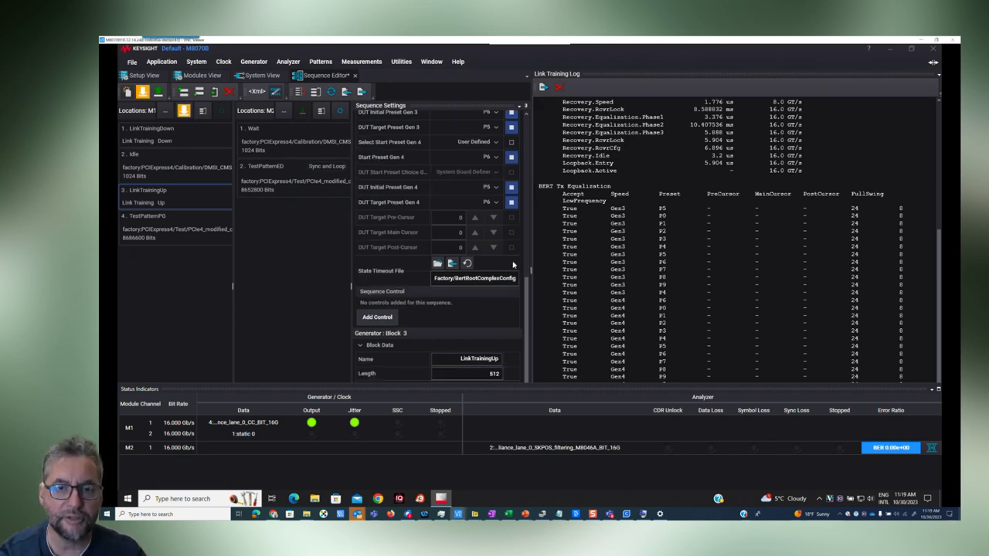
{"action": "left_click", "coordinate": [143, 91]}
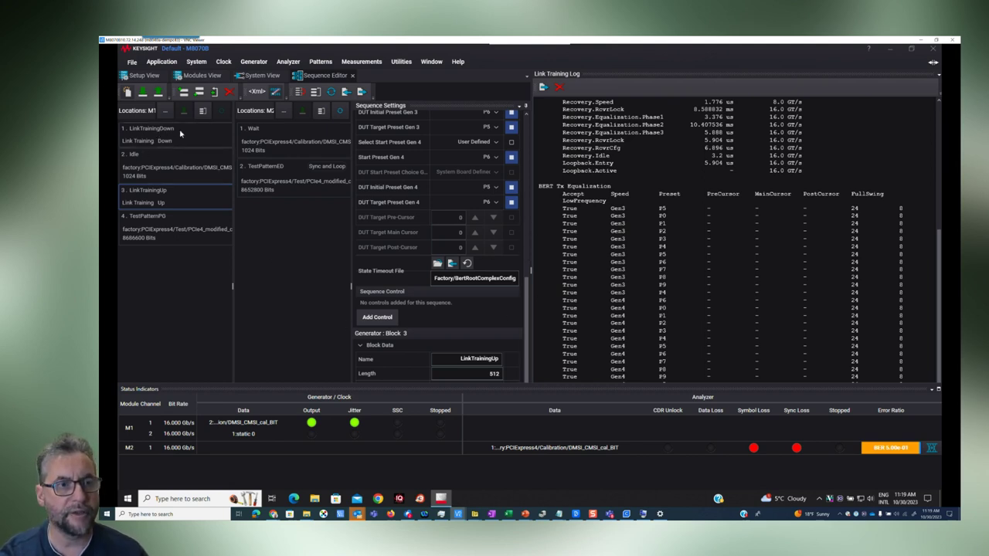
Add a sequence control to the generator sequence with target Ctrl Out A, module M1 and Break as its source.
{"action": "left_click", "coordinate": [379, 318]}
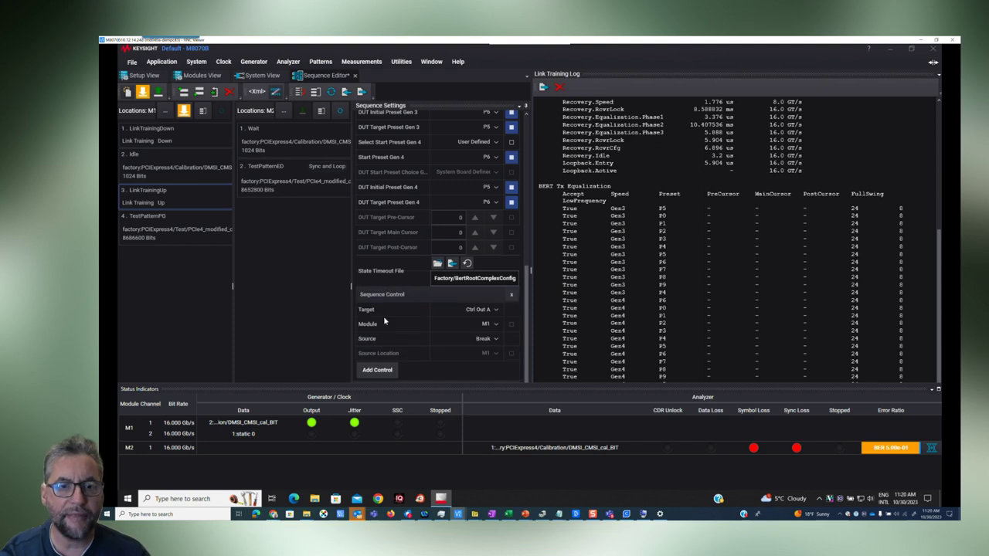
{"action": "left_click", "coordinate": [495, 340]}
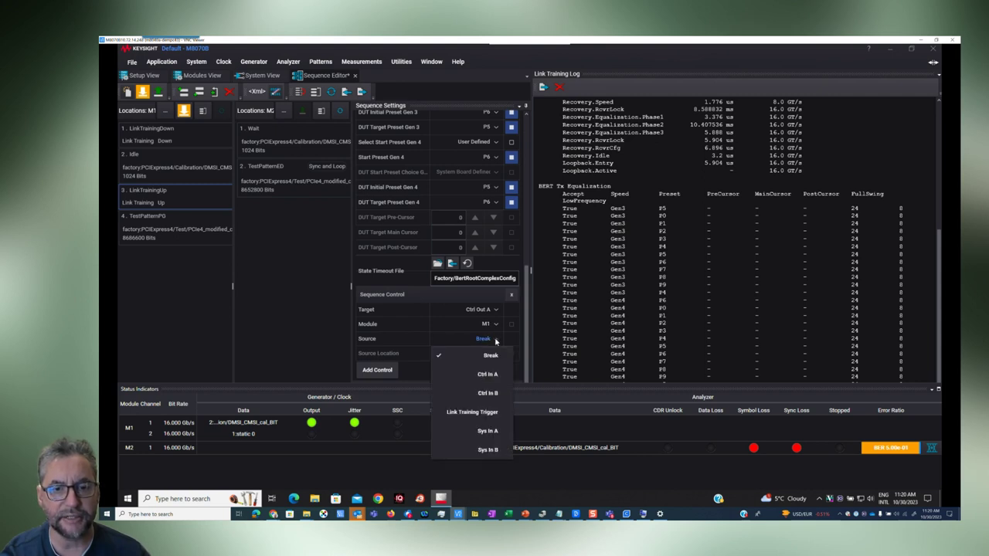
{"action": "left_click", "coordinate": [490, 355]}
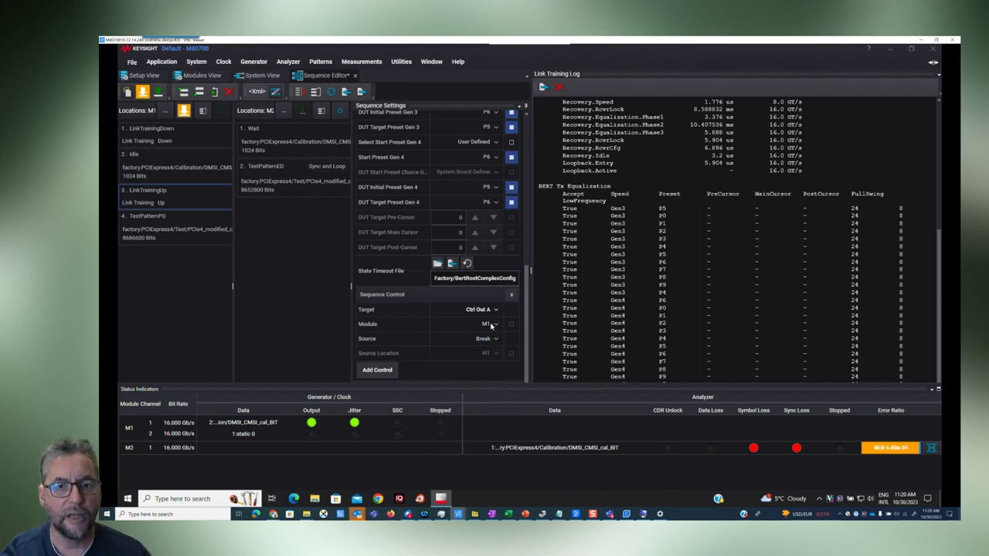
Examine the available Trigger State options in the generator sequence's PCIe link training settings, keeping L0 selected.
{"action": "scroll", "coordinate": [477, 224], "scroll_direction": "up", "scroll_amount": 5}
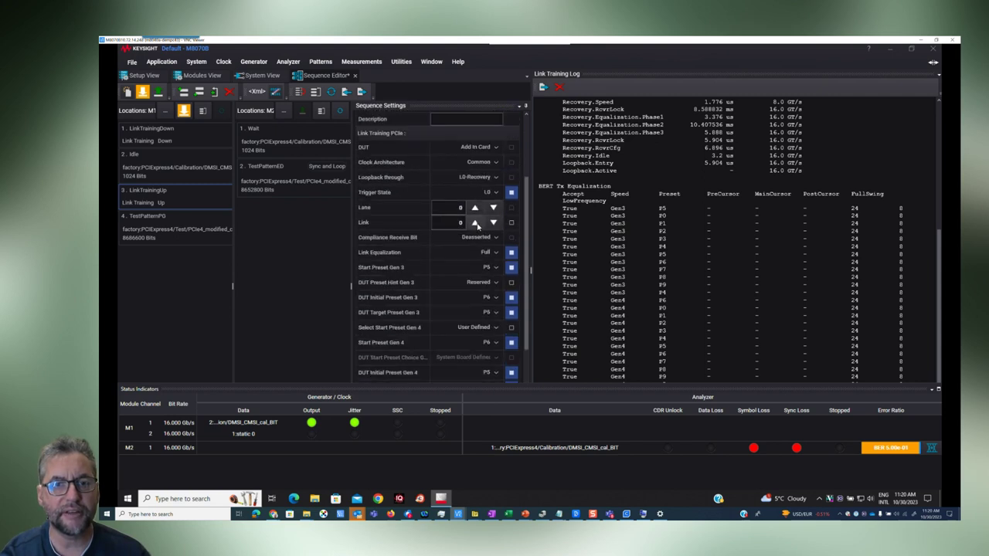
{"action": "scroll", "coordinate": [476, 224], "scroll_direction": "up", "scroll_amount": 2}
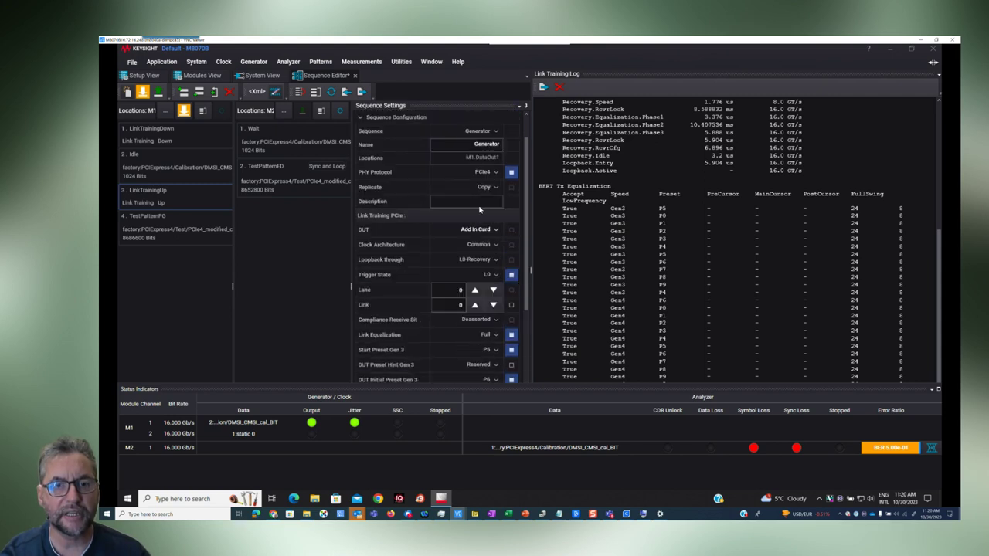
{"action": "left_click", "coordinate": [496, 276]}
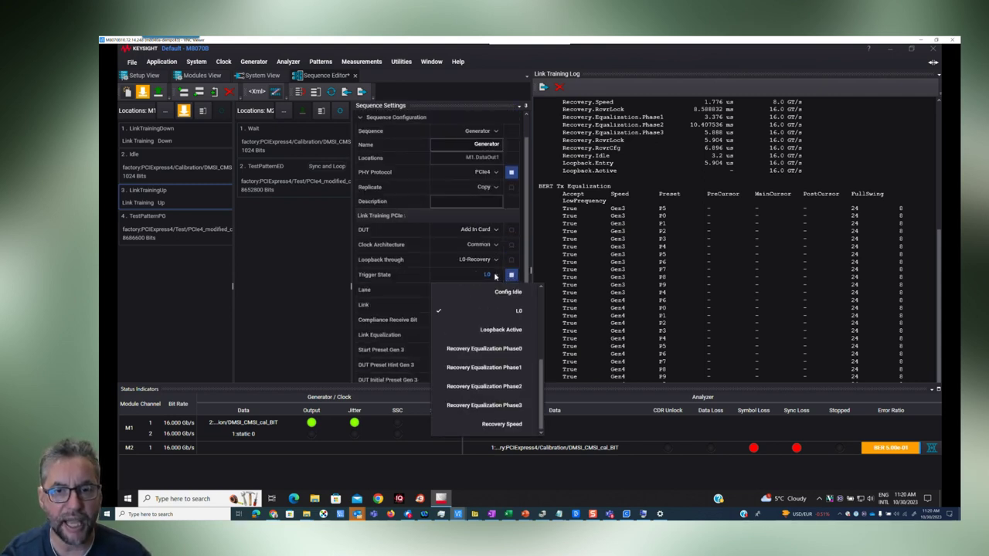
{"action": "left_click", "coordinate": [496, 276]}
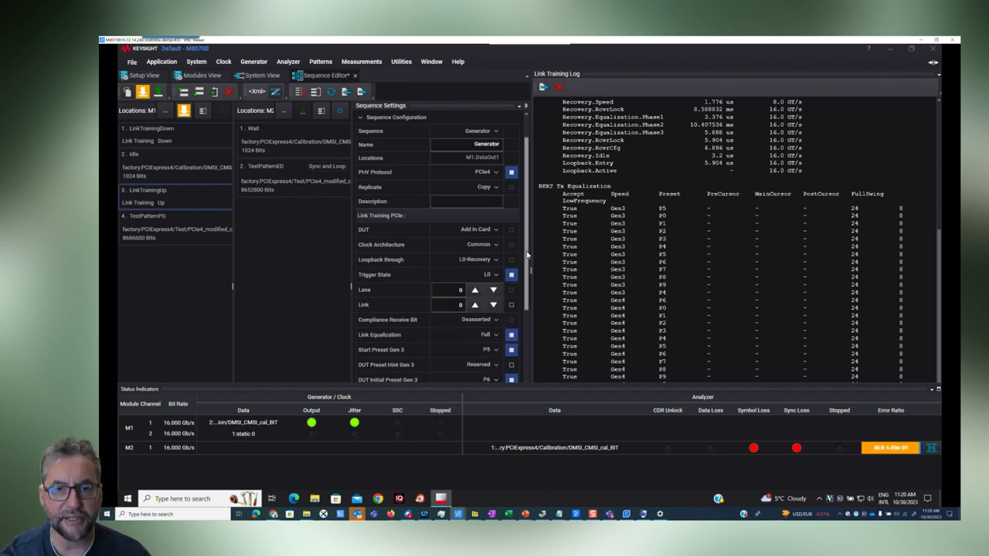
Delete the sequence control that uses Break as its source from the generator sequence.
{"action": "left_click_drag", "start_coordinate": [528, 254], "coordinate": [523, 376]}
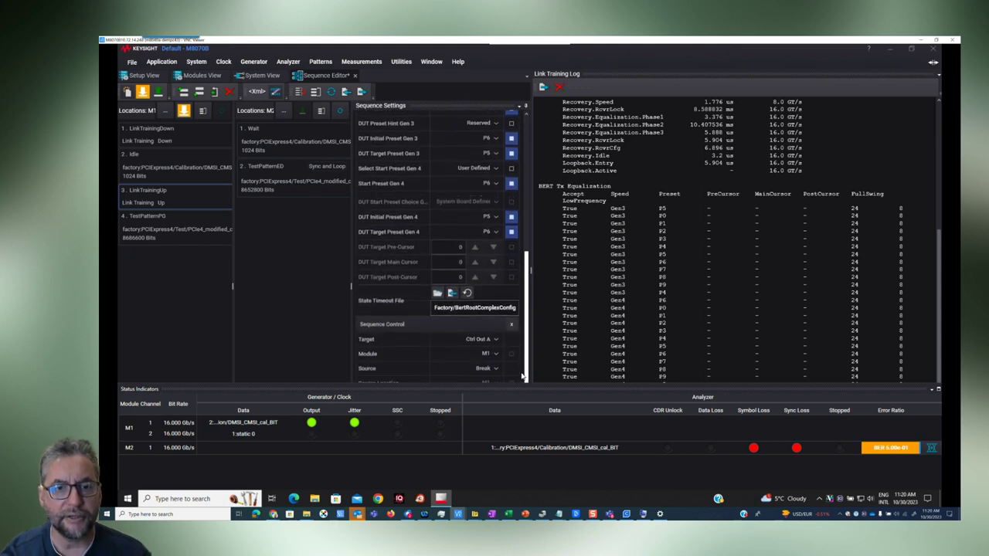
{"action": "scroll", "coordinate": [495, 348], "scroll_direction": "down", "scroll_amount": 3}
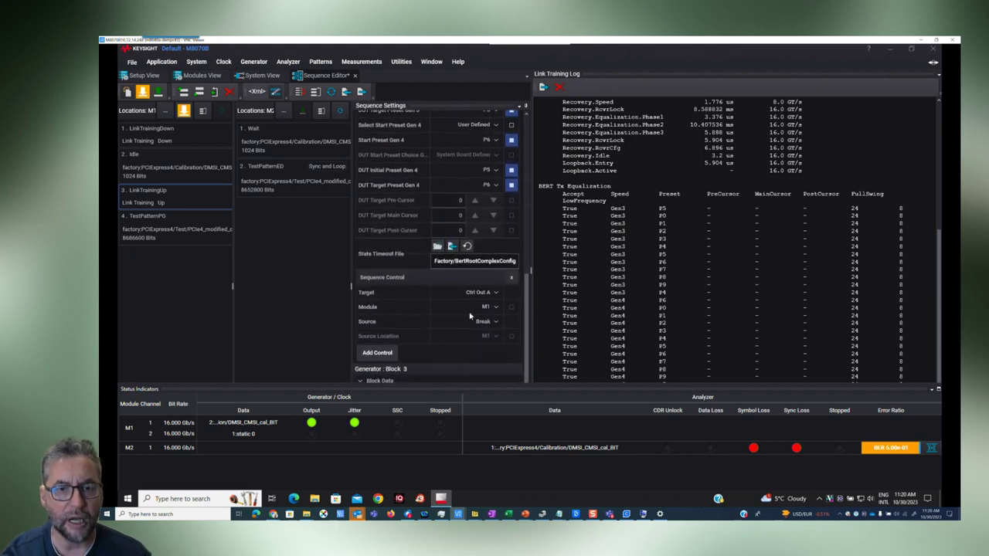
{"action": "left_click", "coordinate": [510, 276]}
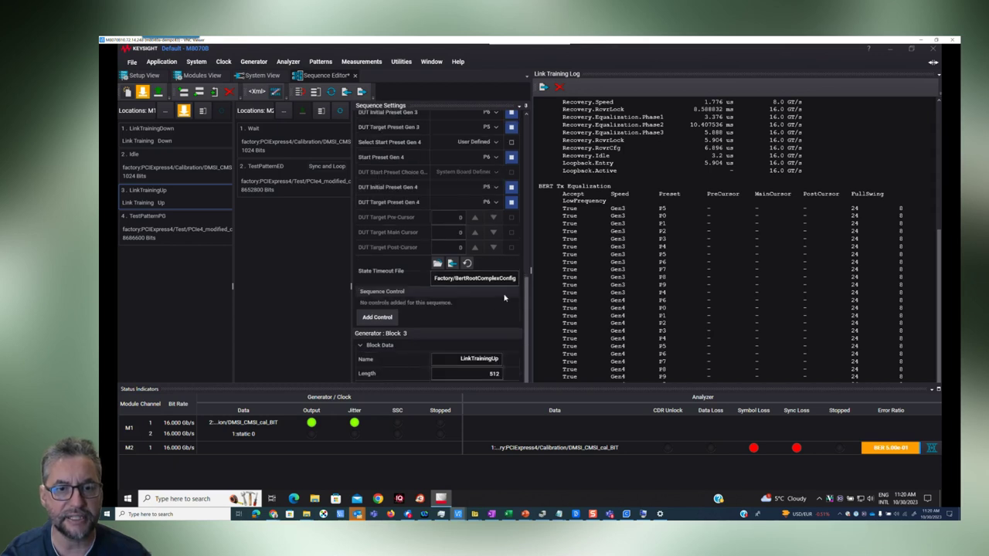
Add a sequence control with target Ctrl Out A on M1, source Link Training Trigger and source location M1.DataOut1, and download the sequence.
{"action": "left_click", "coordinate": [377, 316]}
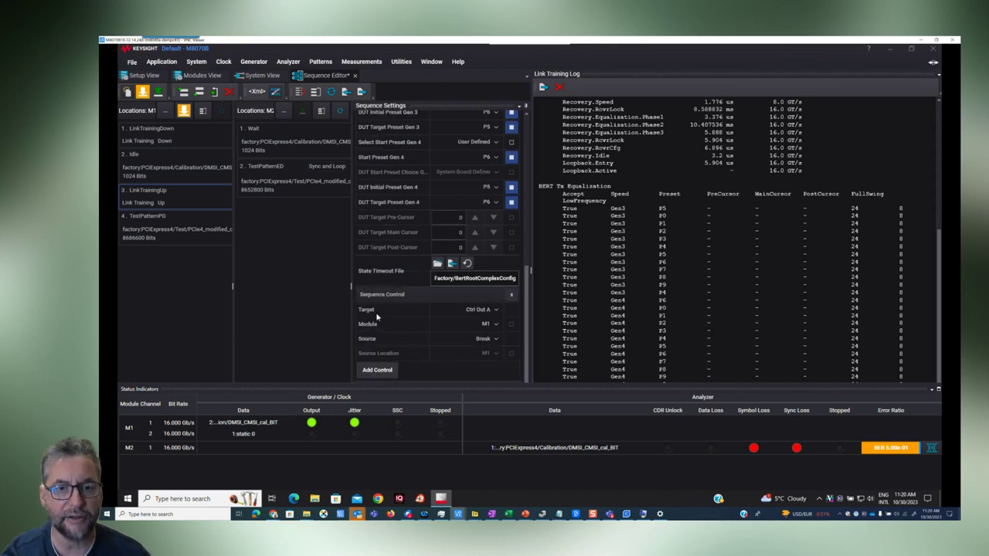
{"action": "left_click", "coordinate": [496, 310]}
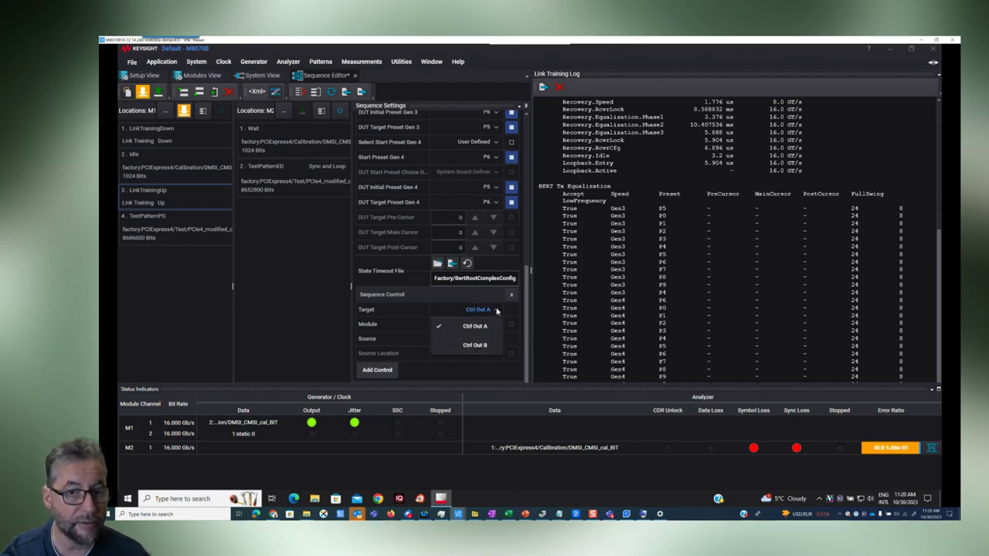
{"action": "left_click", "coordinate": [496, 310]}
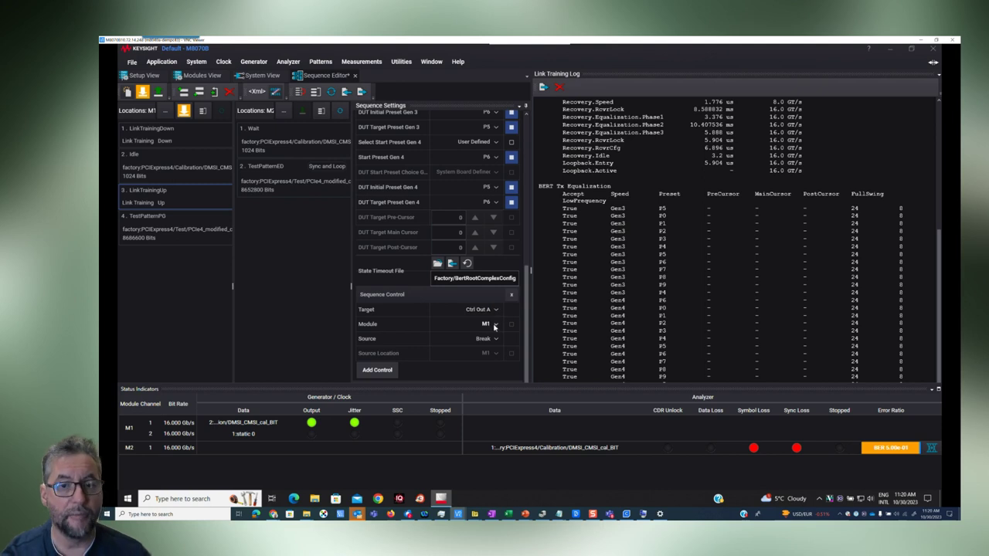
{"action": "left_click", "coordinate": [495, 326]}
{"action": "left_click", "coordinate": [494, 328]}
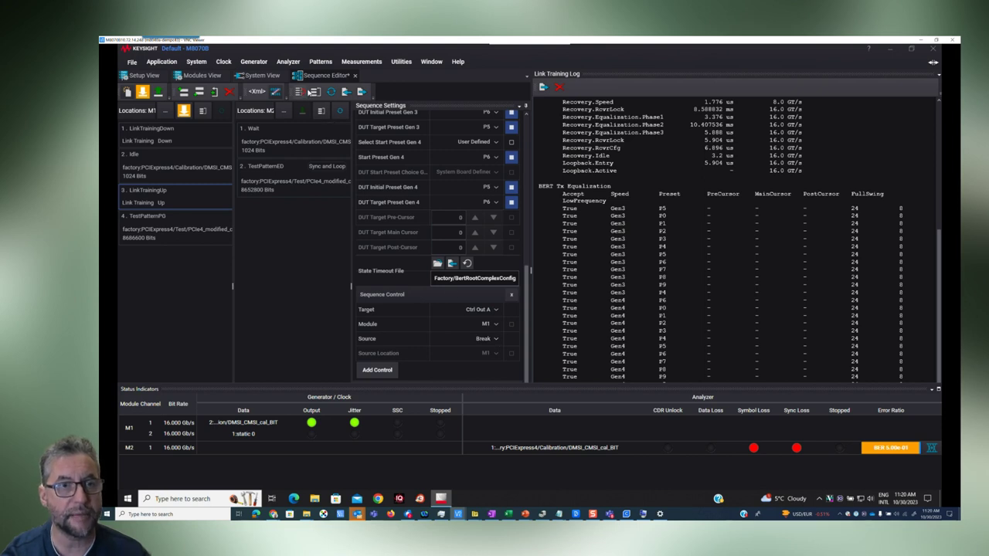
{"action": "left_click", "coordinate": [495, 340]}
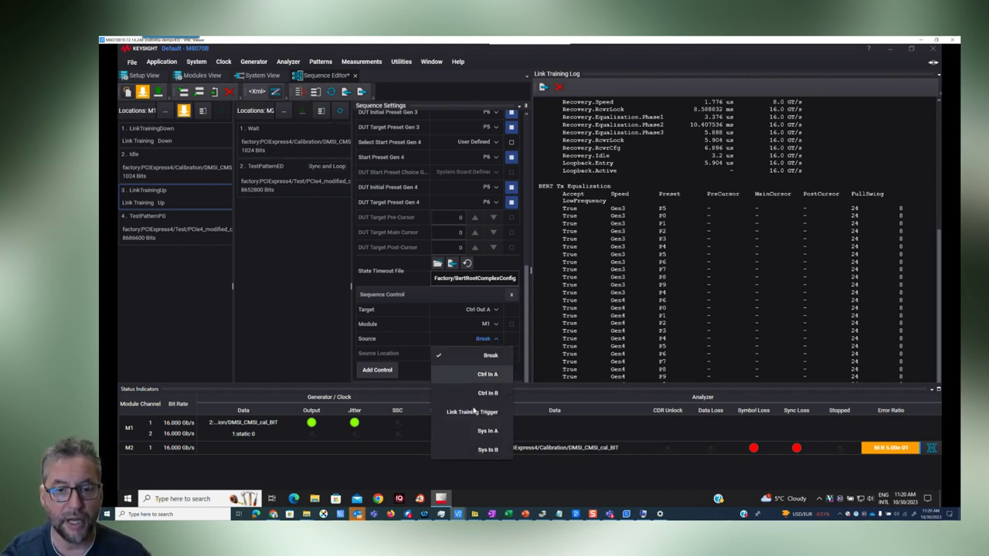
{"action": "left_click", "coordinate": [472, 411]}
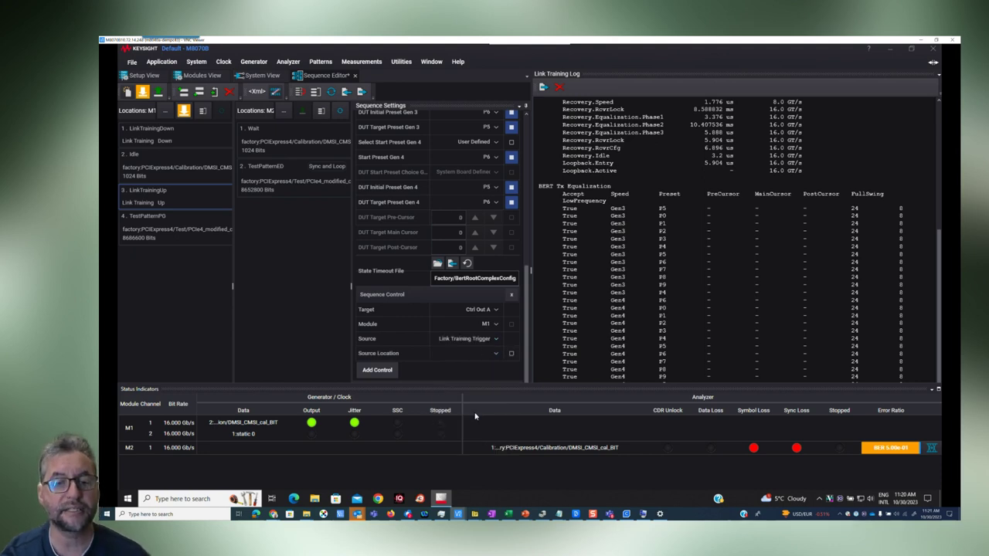
{"action": "left_click", "coordinate": [495, 354]}
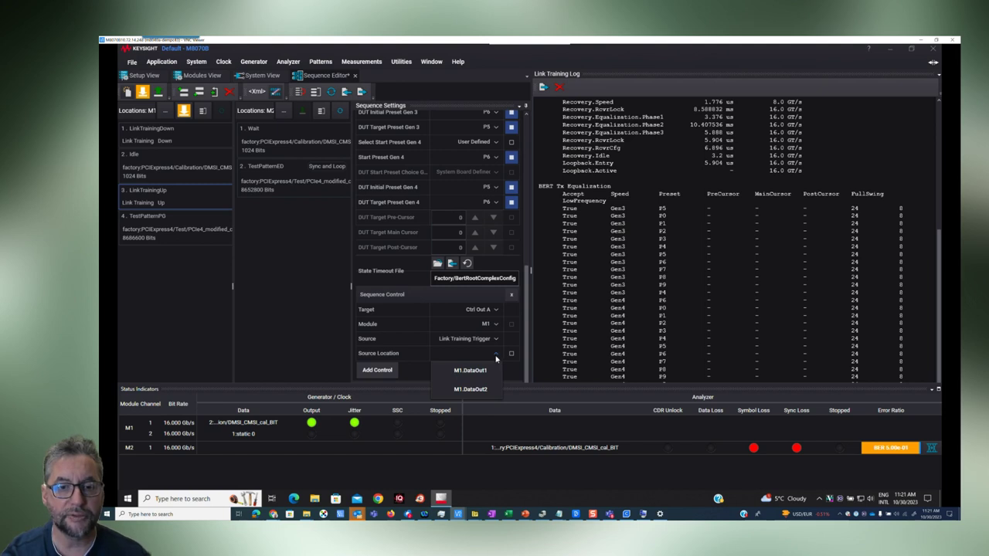
{"action": "left_click", "coordinate": [470, 371]}
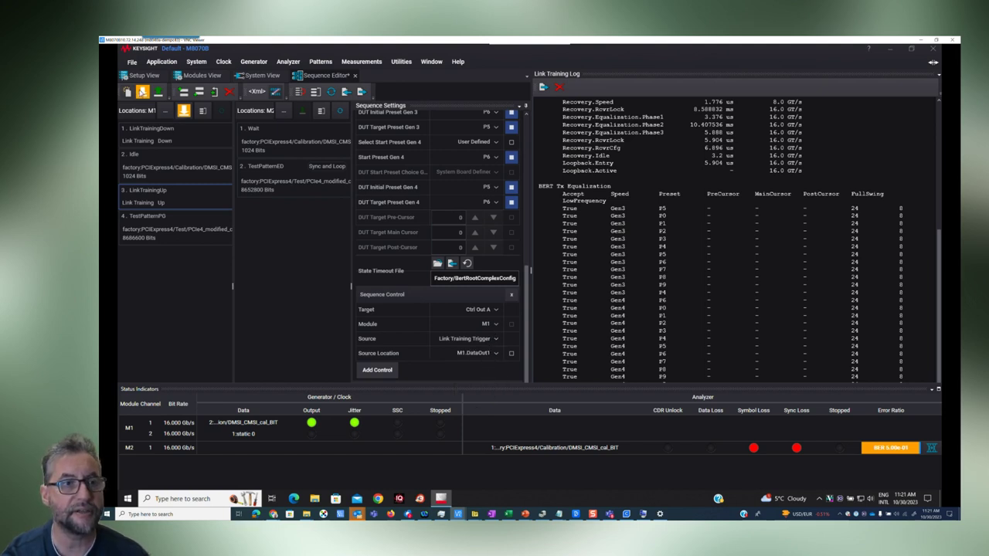
{"action": "left_click", "coordinate": [142, 92]}
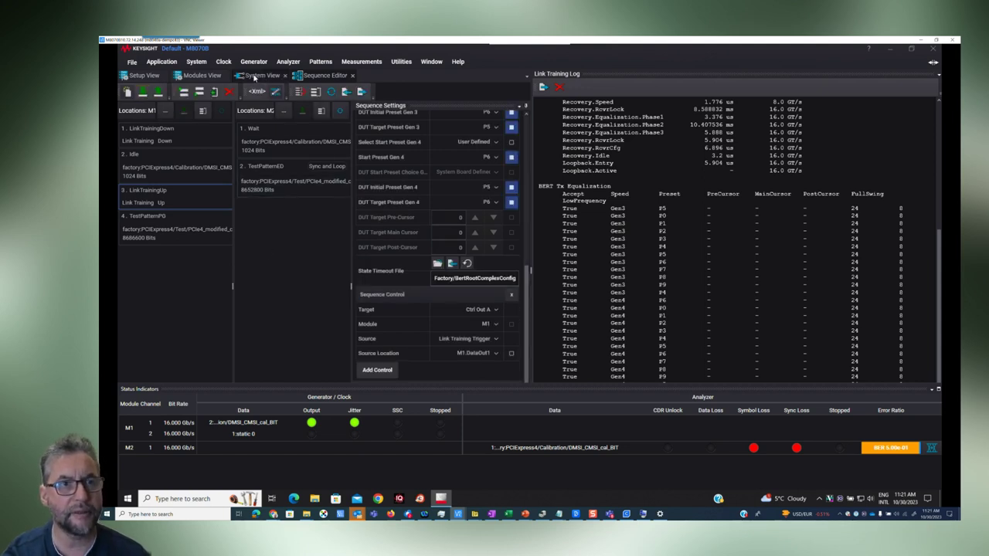
Open the amplifier parameters of M1's Ctrl Out A and toggle its Output State off and back on.
{"action": "left_click", "coordinate": [197, 75]}
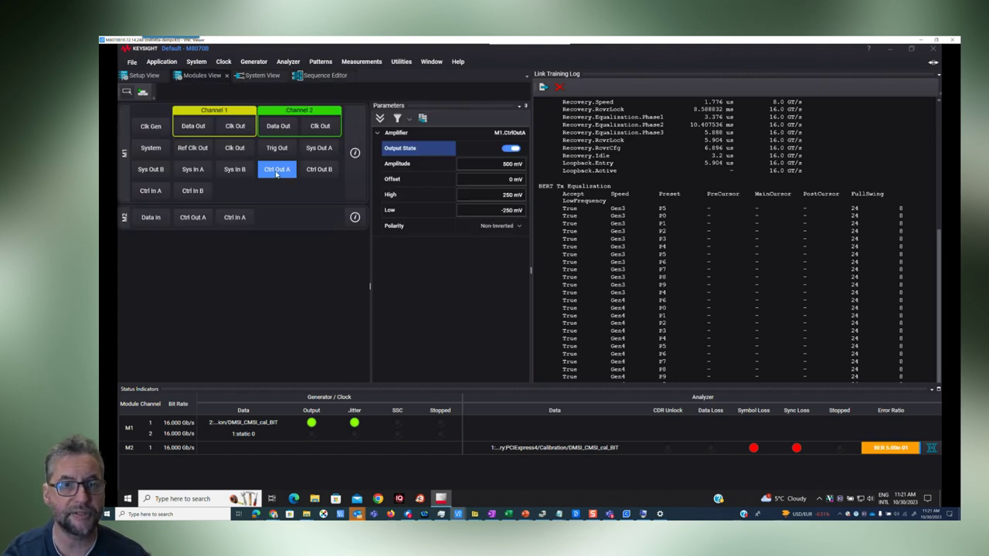
{"action": "left_click", "coordinate": [510, 149]}
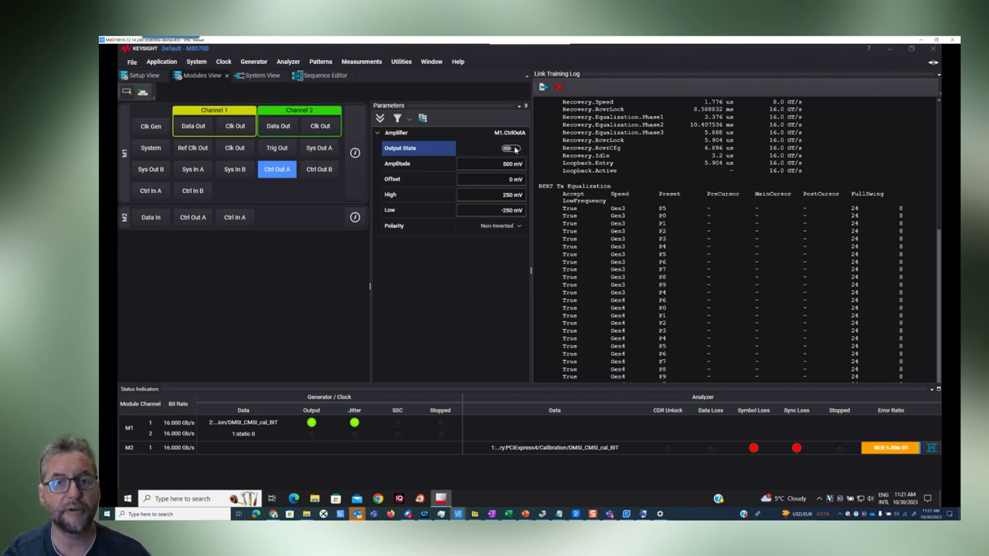
{"action": "left_click", "coordinate": [514, 148]}
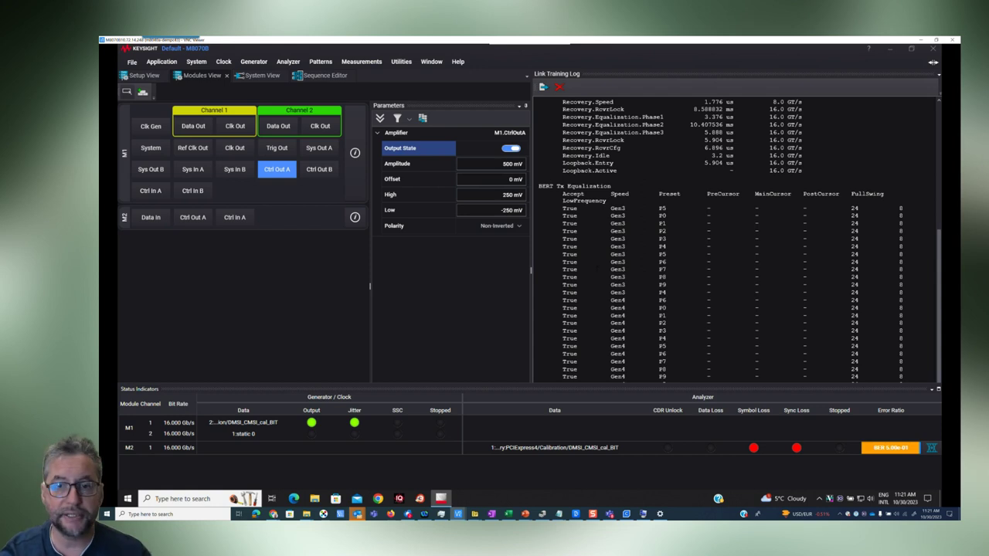
Clear the Link Training Log and break the sequence to run link training.
{"action": "left_click", "coordinate": [558, 87]}
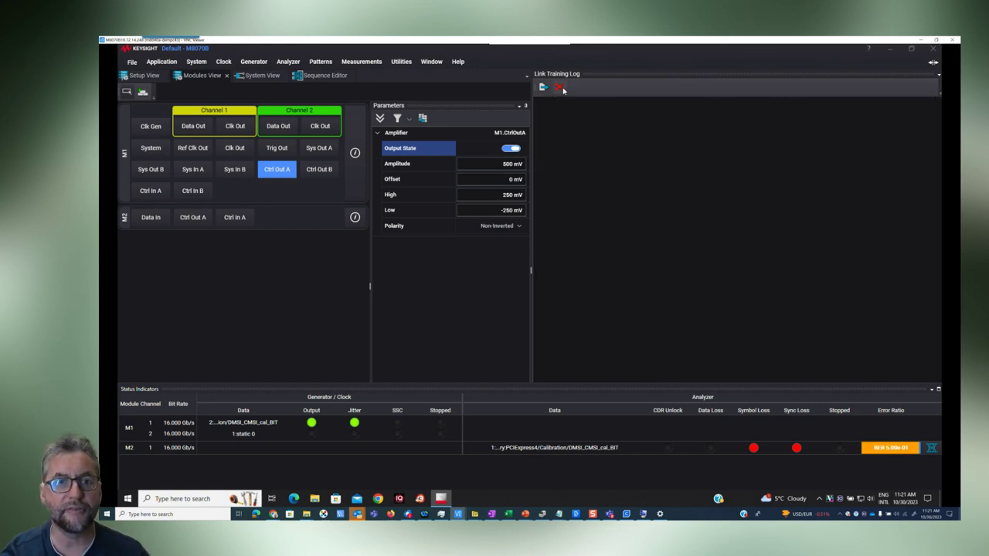
{"action": "left_click", "coordinate": [317, 76]}
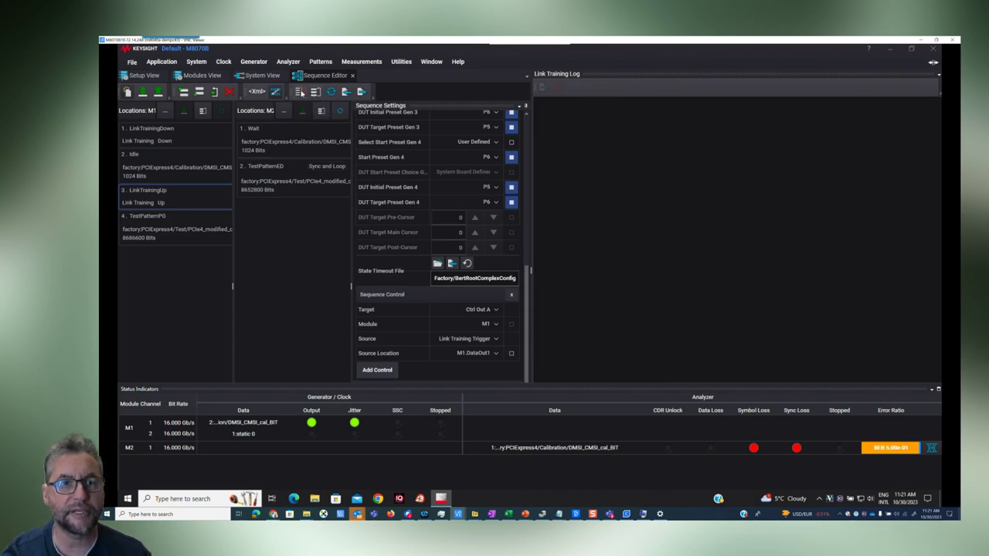
{"action": "left_click", "coordinate": [301, 92]}
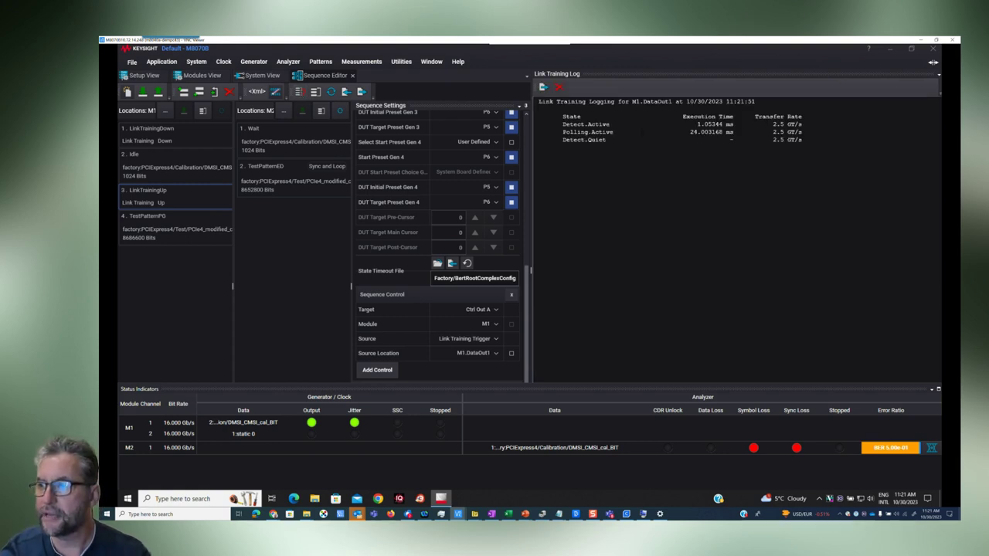
Switch to the netBooter web page and reboot power outlet 2, the PCIe CBB.
{"action": "left_click", "coordinate": [272, 514]}
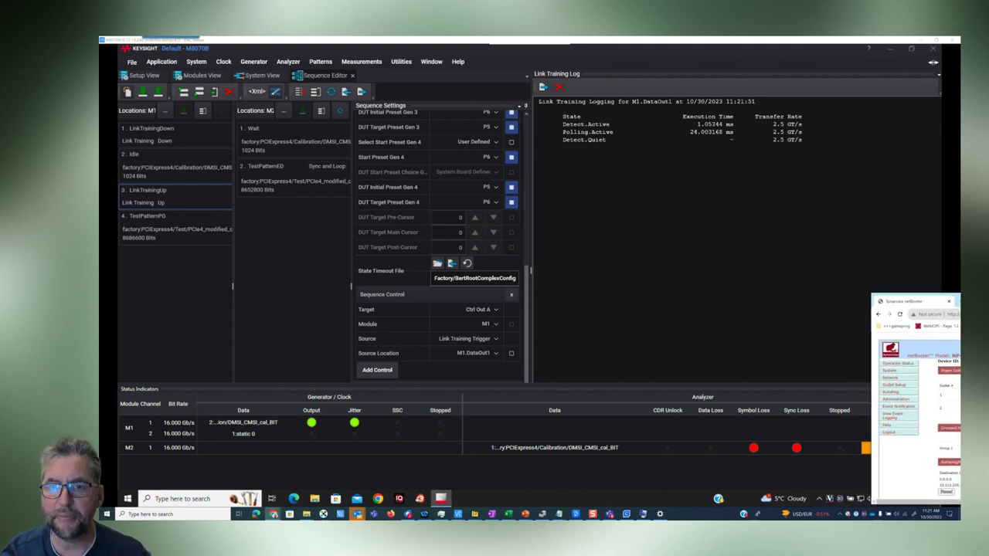
{"action": "left_click_drag", "start_coordinate": [950, 288], "coordinate": [452, 172]}
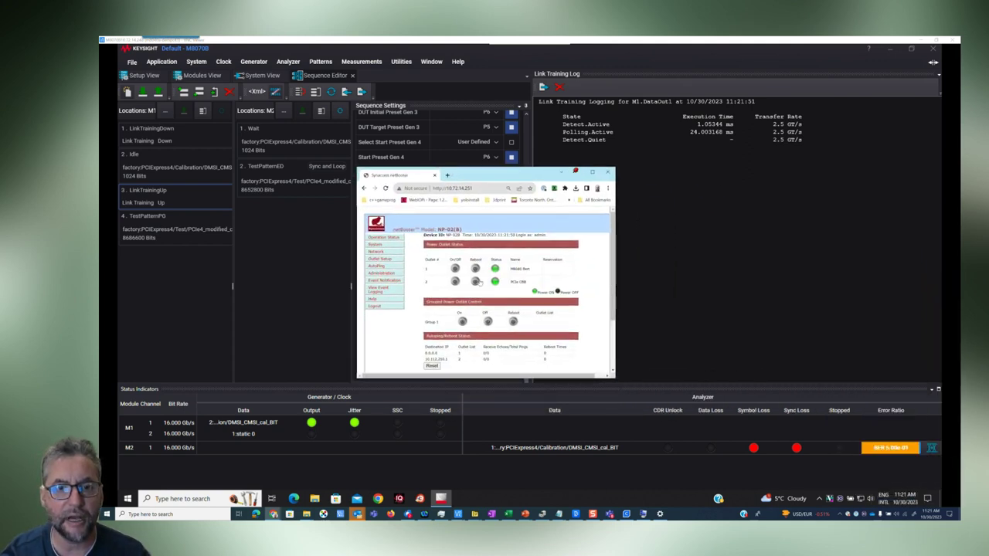
{"action": "left_click", "coordinate": [475, 282]}
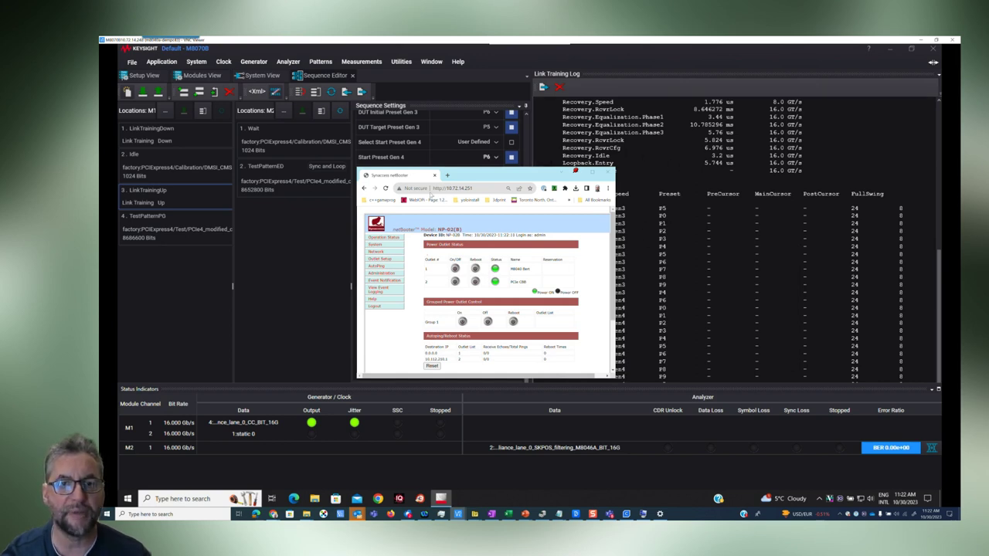
Switch to the remote oscilloscope and review its Edge trigger settings and the PCI Express Gen 1-4 Protocol Decode setup.
{"action": "left_click_drag", "start_coordinate": [485, 174], "coordinate": [260, 207]}
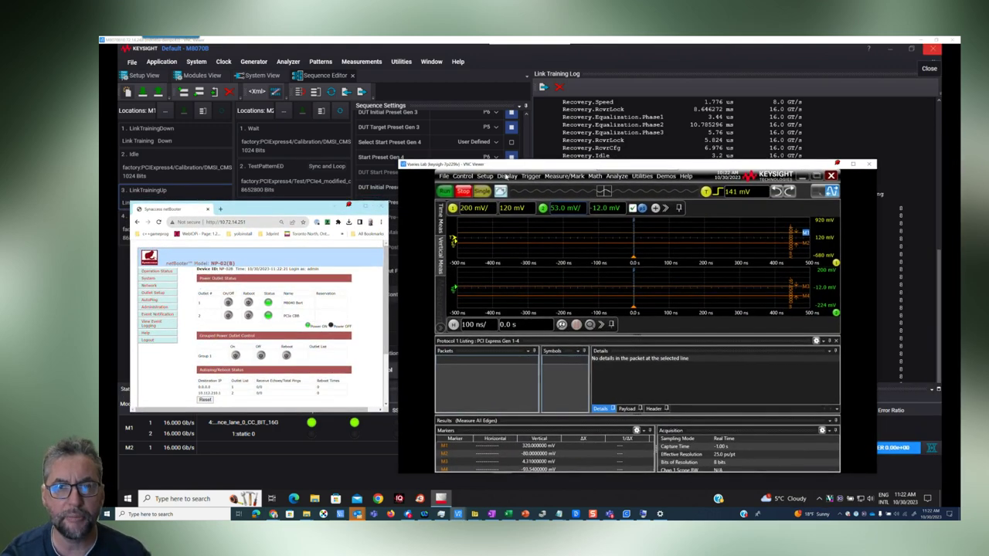
{"action": "left_click", "coordinate": [530, 176]}
{"action": "left_click", "coordinate": [533, 185]}
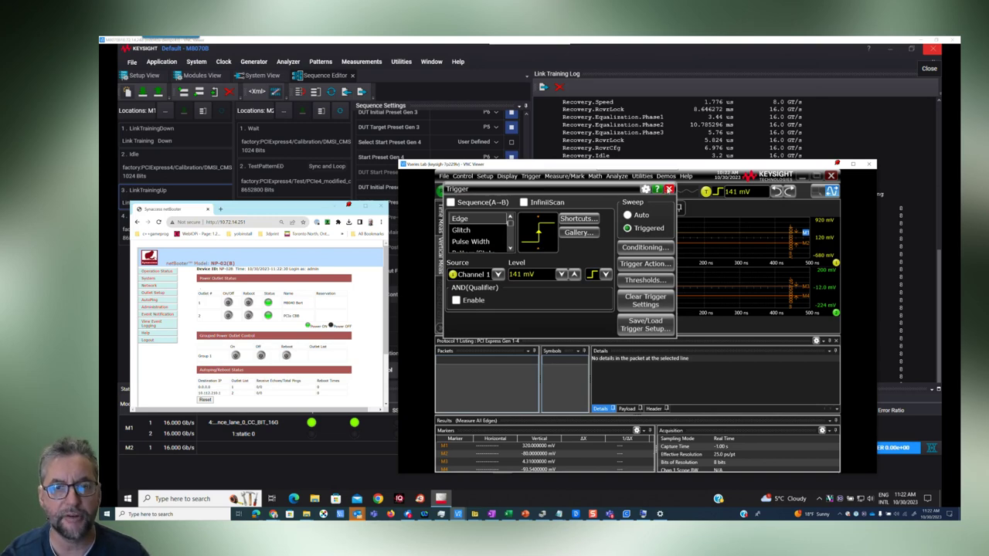
{"action": "left_click", "coordinate": [669, 190]}
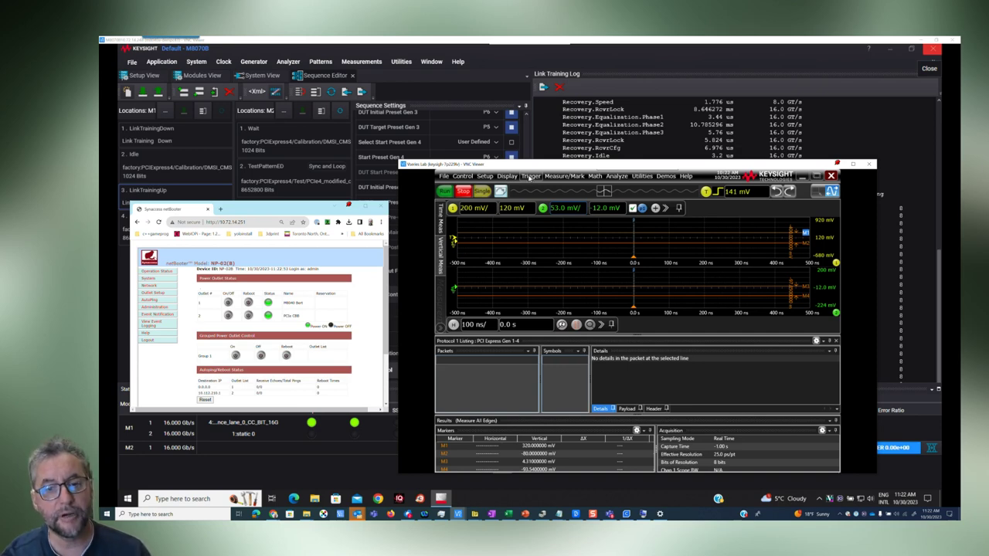
{"action": "left_click", "coordinate": [530, 178]}
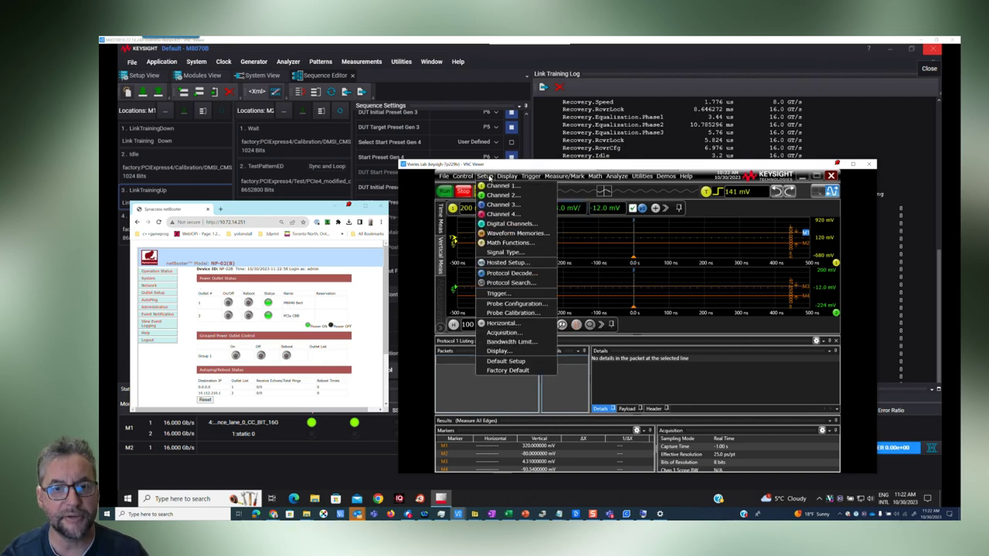
{"action": "left_click", "coordinate": [506, 273]}
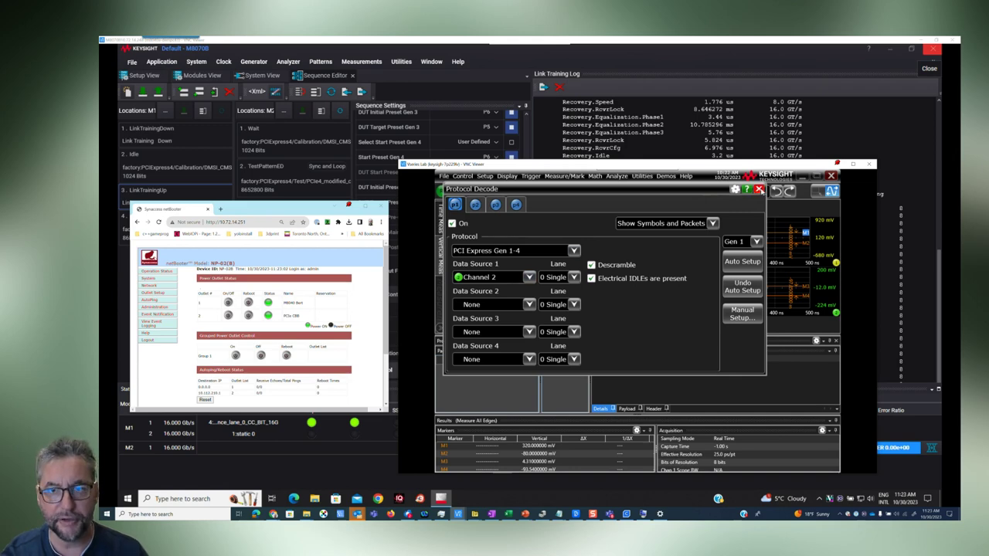
Close the Protocol Decode setup, reopen it to review the Channel 2 data source, and close it again.
{"action": "left_click", "coordinate": [758, 188]}
{"action": "left_click", "coordinate": [616, 176]}
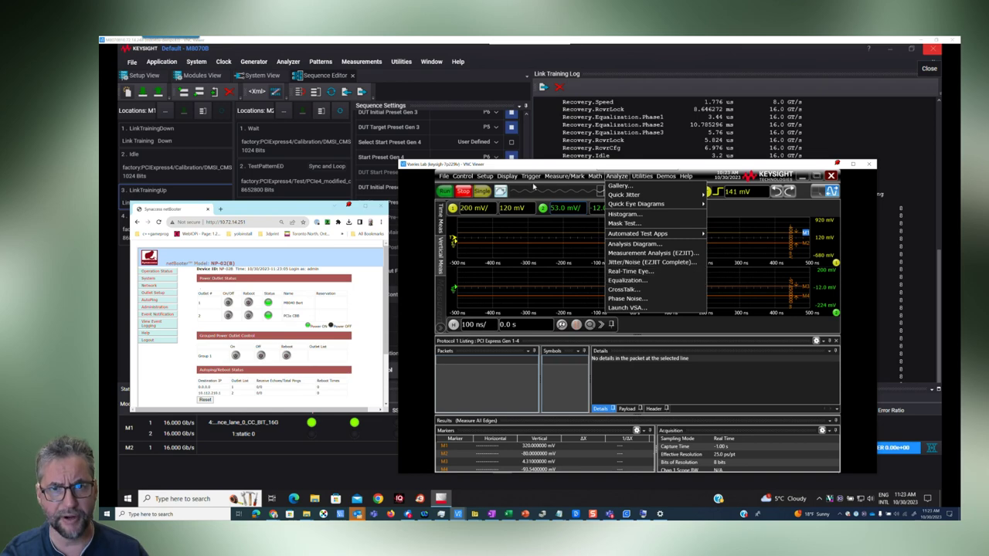
{"action": "left_click", "coordinate": [485, 177]}
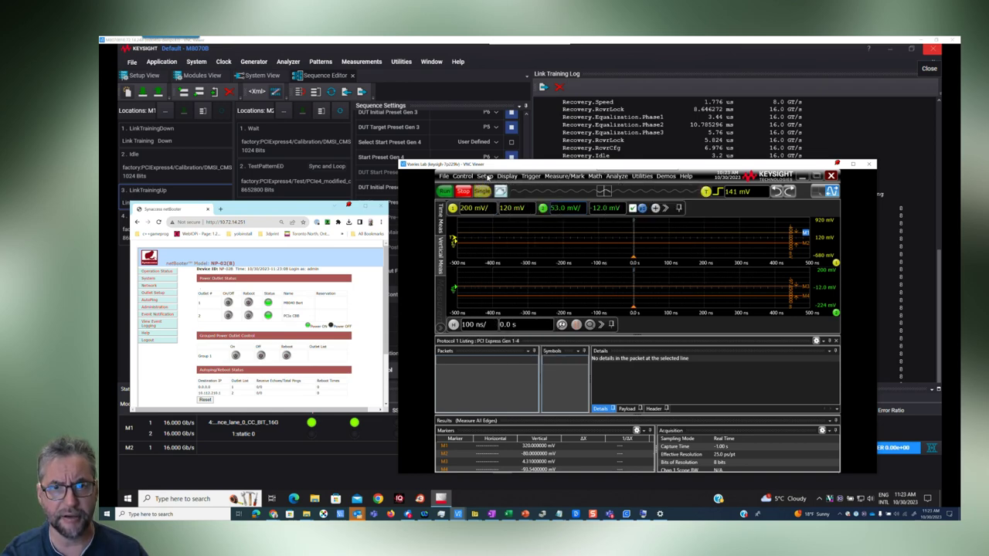
{"action": "left_click", "coordinate": [487, 177]}
{"action": "left_click", "coordinate": [511, 277]}
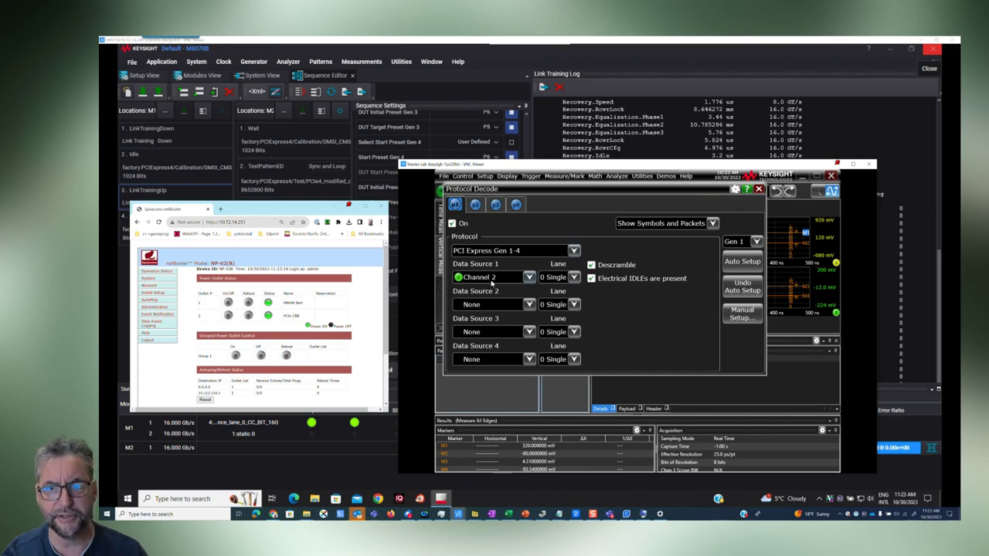
{"action": "left_click", "coordinate": [759, 189]}
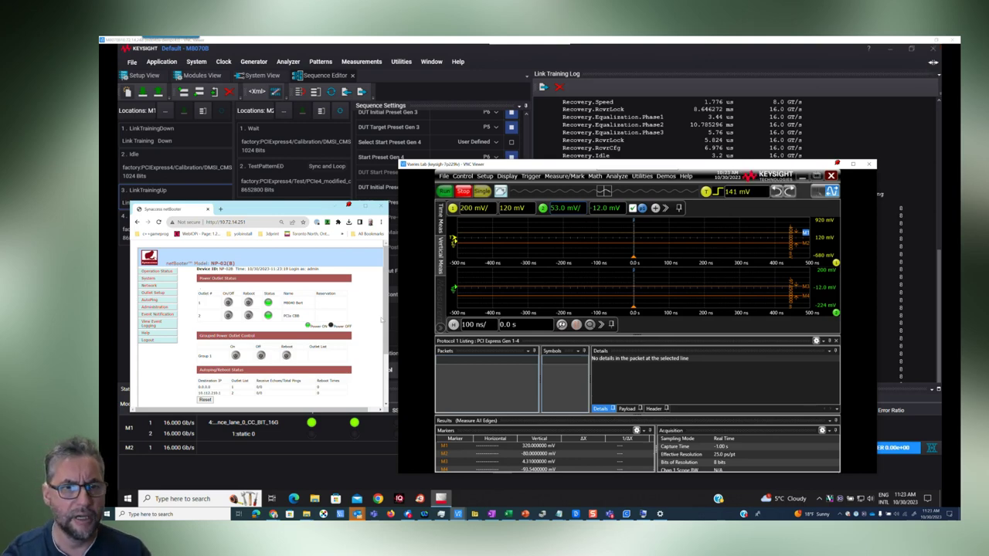
Move the netBooter window aside, arm a single acquisition on the oscilloscope, and break the BERT sequence to run link training.
{"action": "left_click_drag", "start_coordinate": [294, 209], "coordinate": [318, 237]}
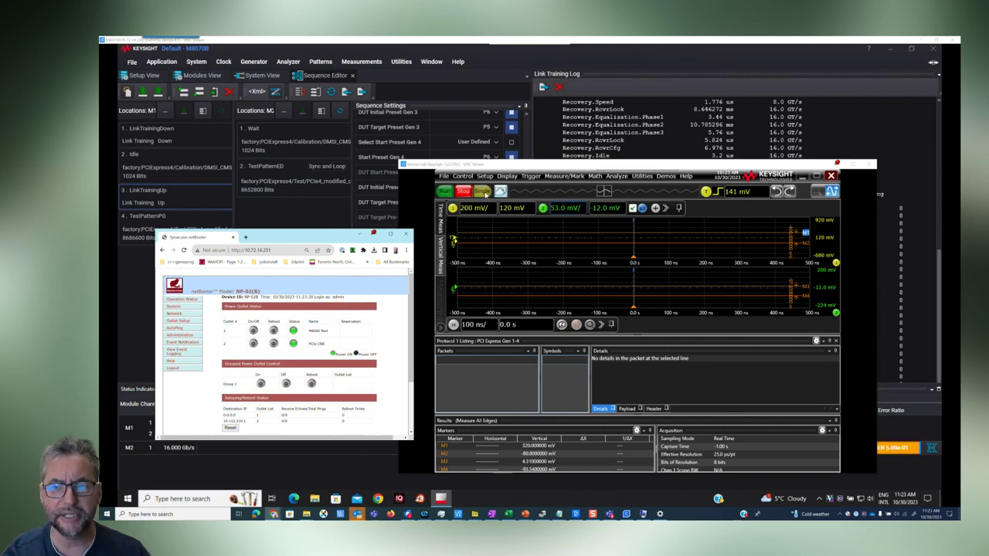
{"action": "left_click", "coordinate": [482, 192]}
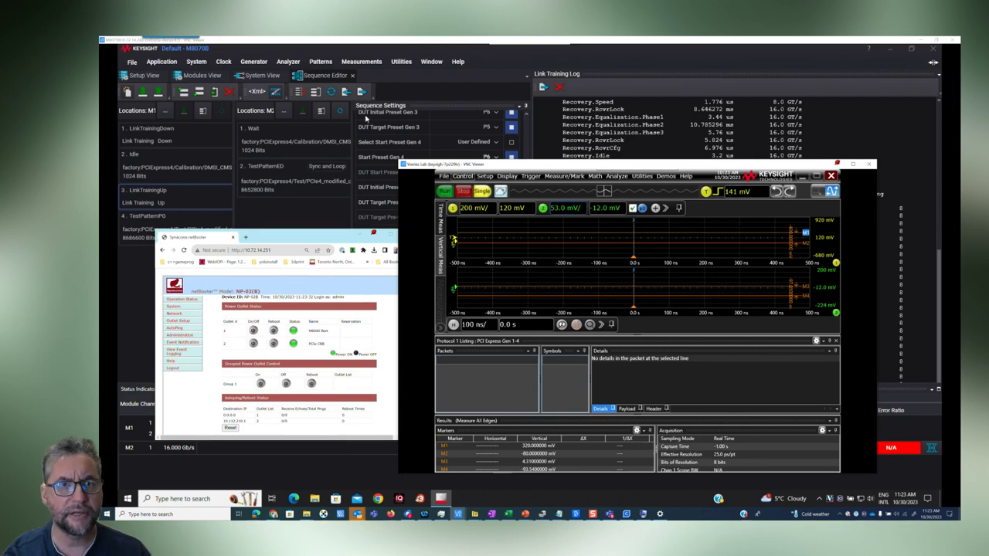
{"action": "left_click", "coordinate": [300, 92]}
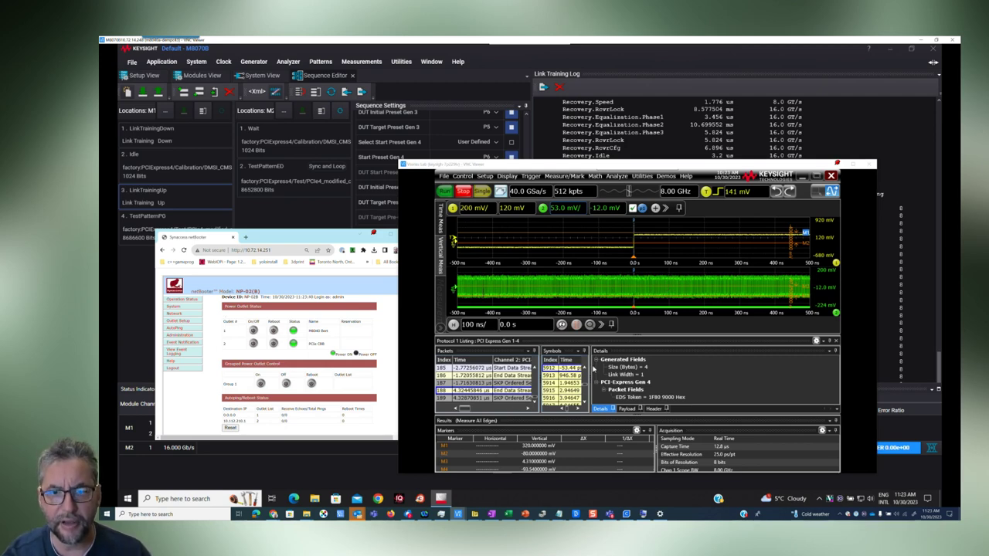
Widen the Symbols and Packets columns of the oscilloscope's PCI Express protocol listing.
{"action": "left_click_drag", "start_coordinate": [585, 368], "coordinate": [727, 368]}
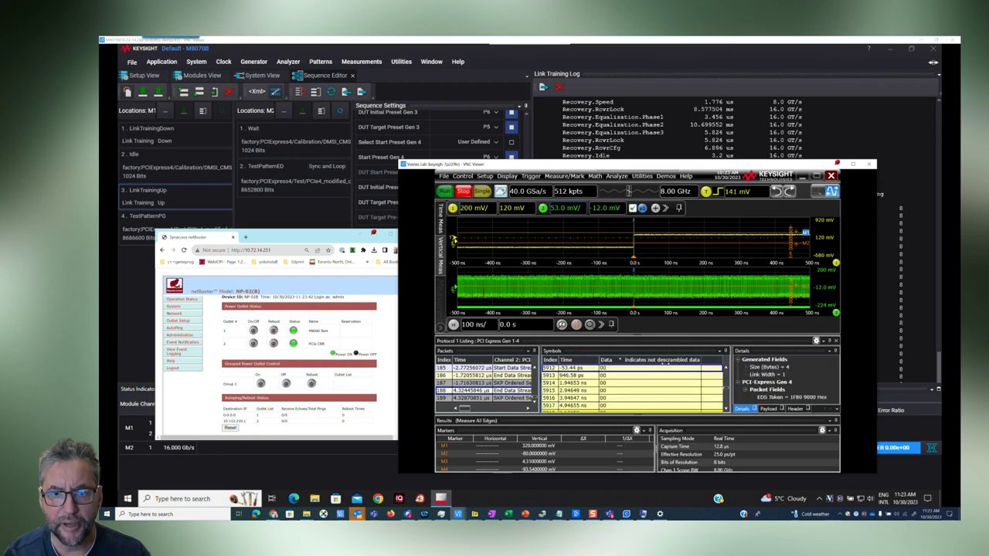
{"action": "left_click_drag", "start_coordinate": [539, 378], "coordinate": [623, 378]}
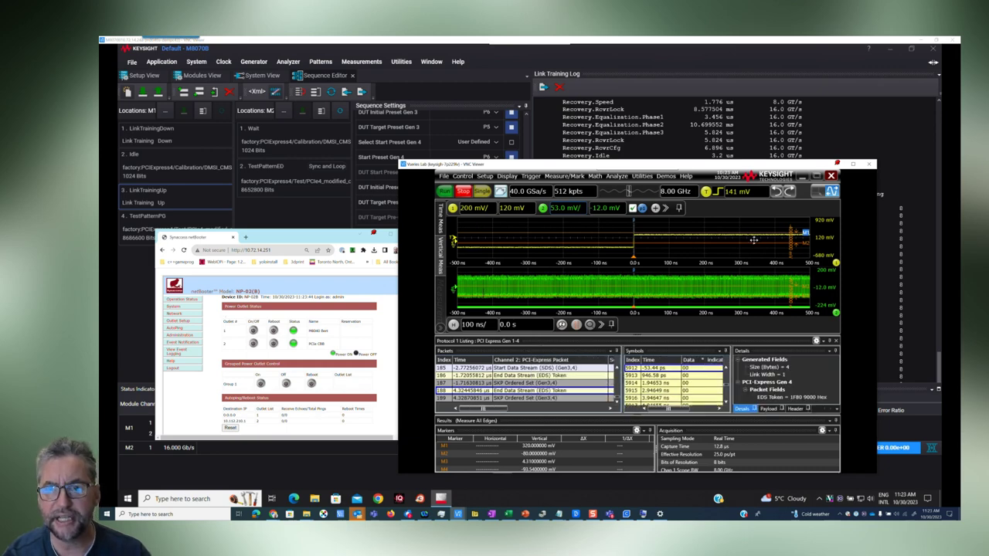
{"action": "left_click", "coordinate": [572, 279]}
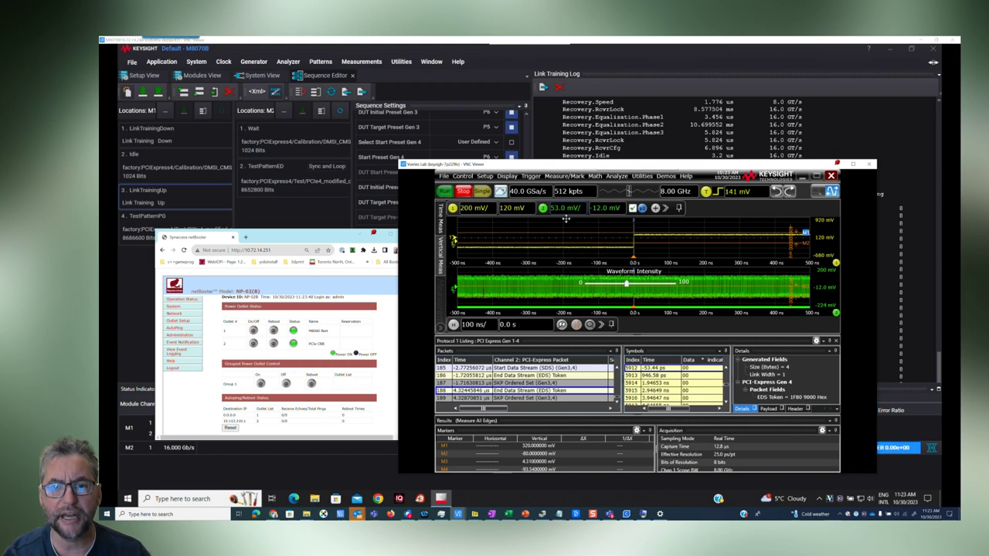
Set the horizontal scale to 1.00 µs/div and select the Start Data Stream packet at index 185 in the protocol listing.
{"action": "left_click", "coordinate": [475, 324]}
{"action": "scroll", "coordinate": [485, 328], "scroll_direction": "down", "scroll_amount": 2}
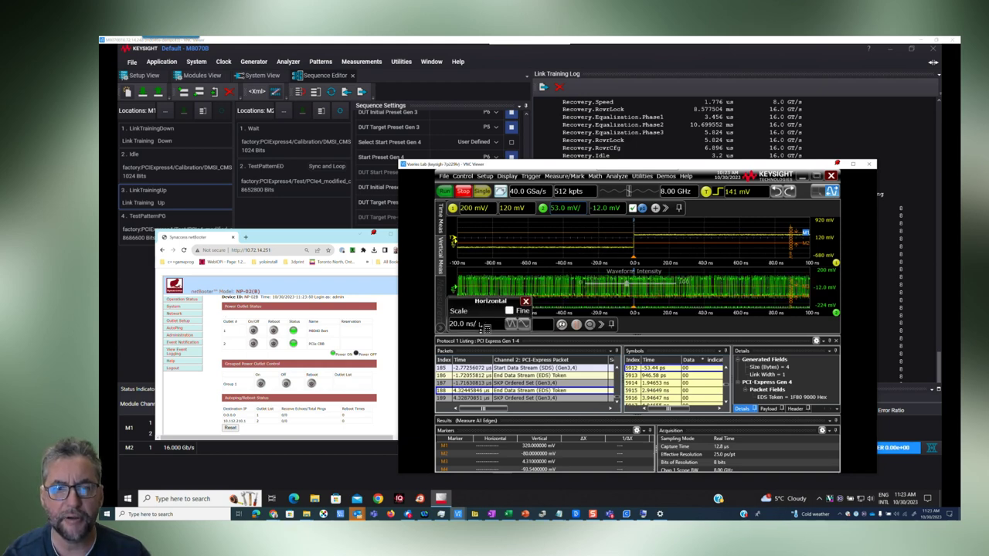
{"action": "scroll", "coordinate": [487, 328], "scroll_direction": "up", "scroll_amount": 6}
{"action": "scroll", "coordinate": [485, 327], "scroll_direction": "down", "scroll_amount": 1}
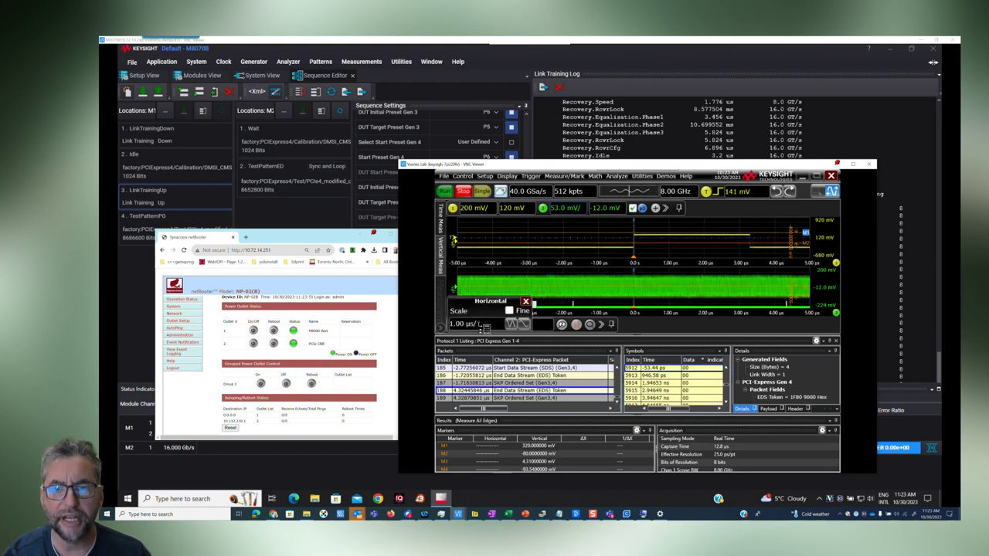
{"action": "left_click", "coordinate": [529, 376]}
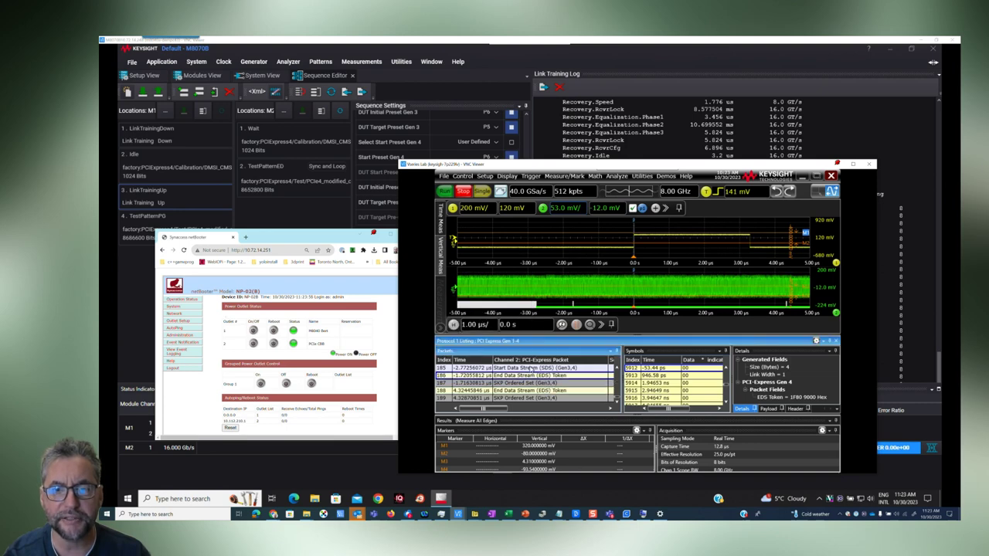
{"action": "left_click", "coordinate": [530, 368]}
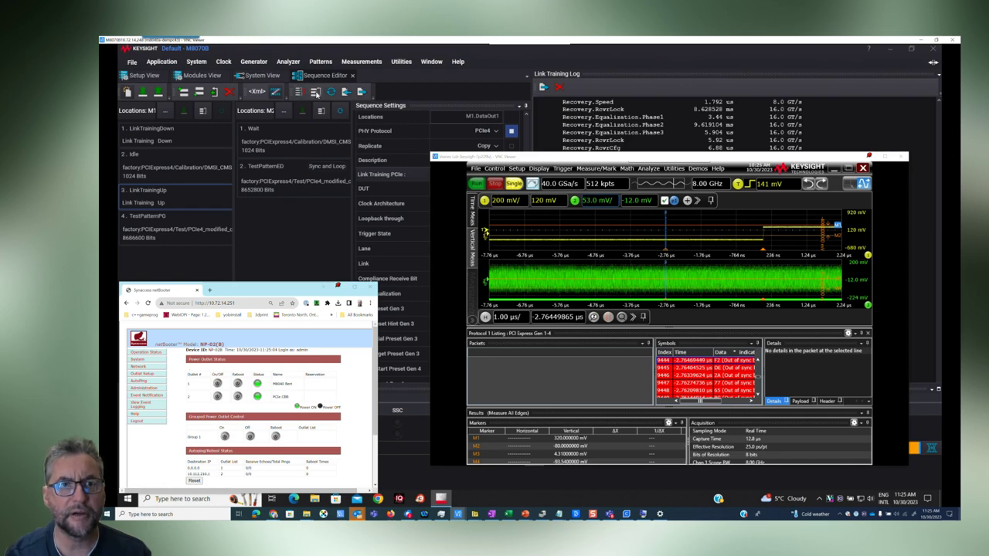
Break the sequence to rerun link training and place the waveform cursor in the TS2 packets before the trigger.
{"action": "left_click", "coordinate": [302, 93]}
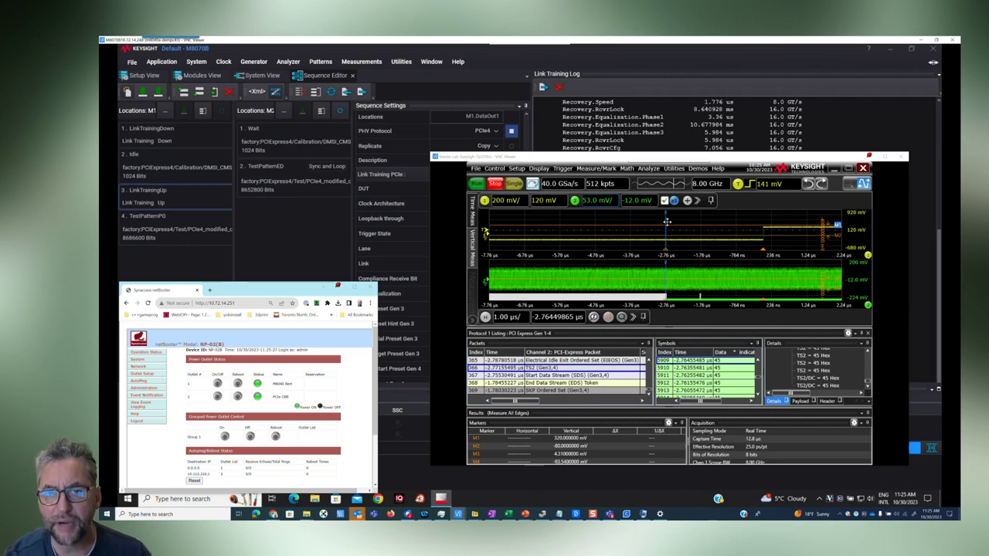
{"action": "left_click", "coordinate": [611, 232]}
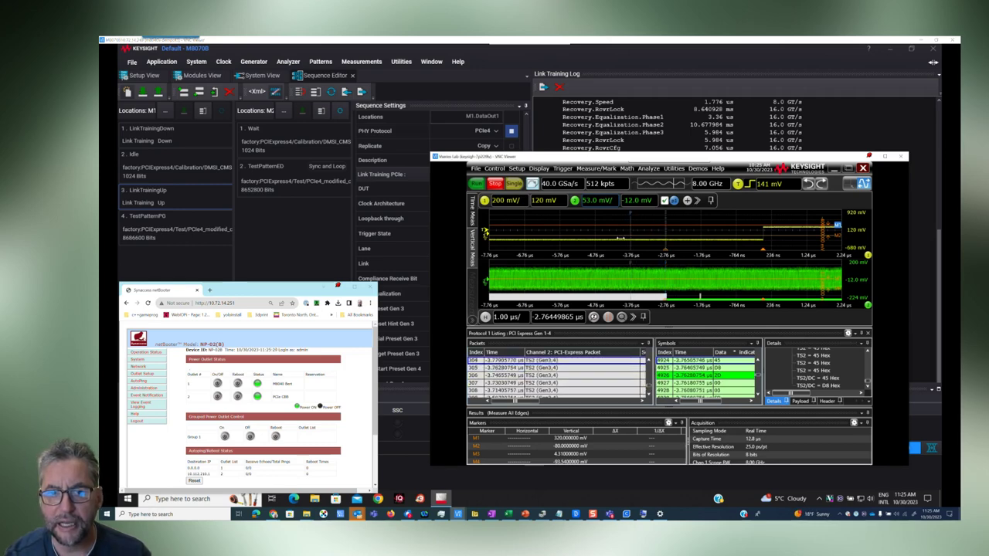
Examine the packets around the Electrical Idle Exit Ordered Set and last TS2, stepping the horizontal scale down to 2.00 ns/div and back to 5.00 ns/div.
{"action": "left_click", "coordinate": [511, 322]}
{"action": "scroll", "coordinate": [511, 323], "scroll_direction": "down", "scroll_amount": 4}
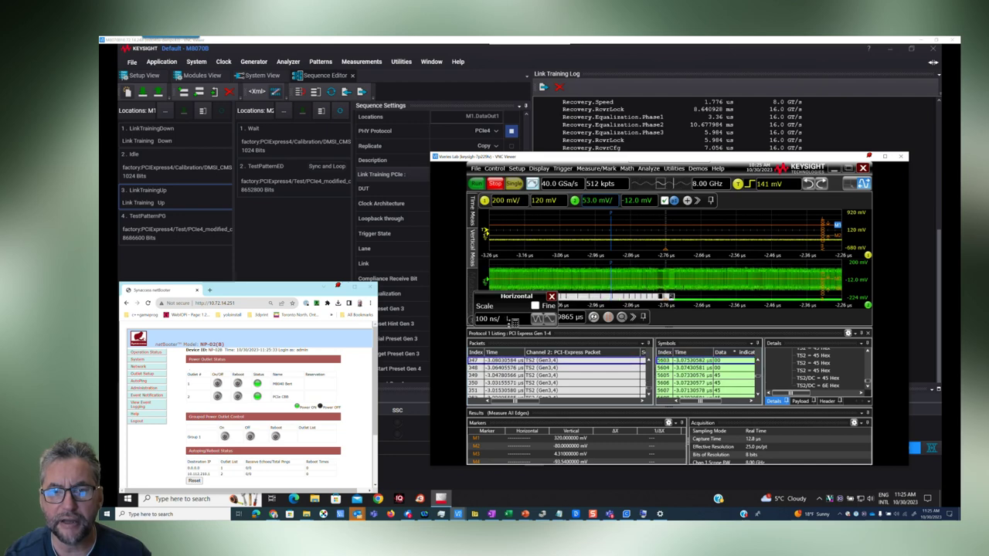
{"action": "scroll", "coordinate": [512, 322], "scroll_direction": "down", "scroll_amount": 2}
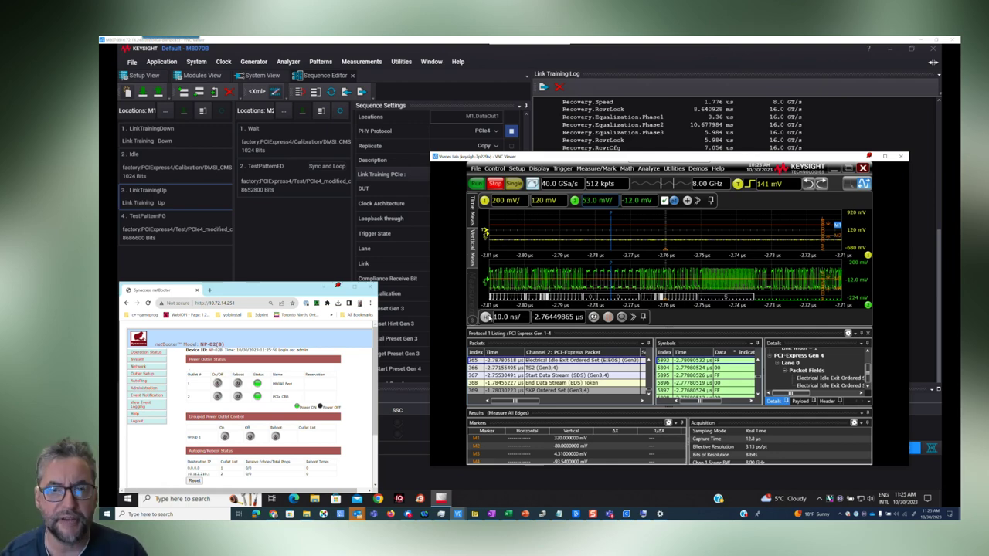
{"action": "left_click", "coordinate": [510, 318]}
{"action": "scroll", "coordinate": [510, 318], "scroll_direction": "down", "scroll_amount": 2}
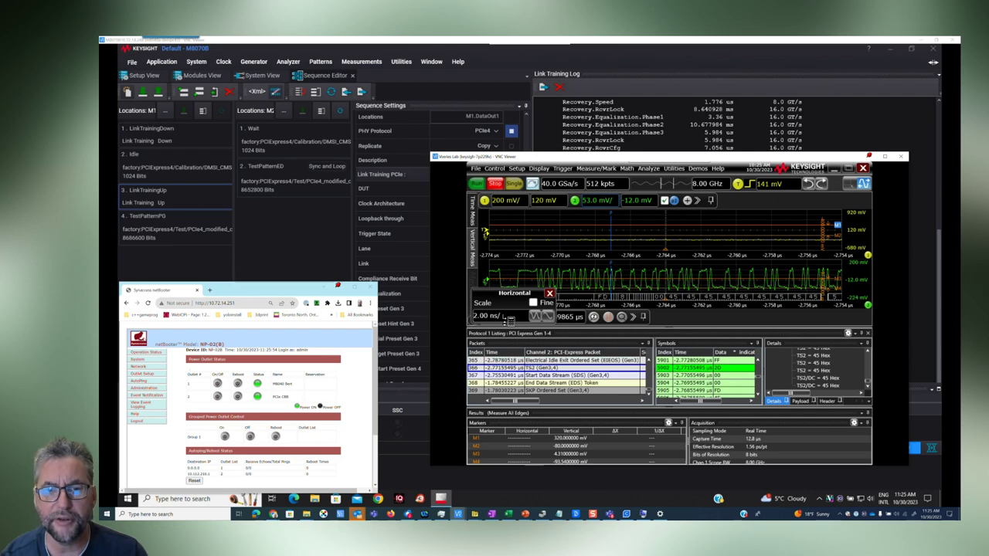
{"action": "scroll", "coordinate": [510, 319], "scroll_direction": "up", "scroll_amount": 1}
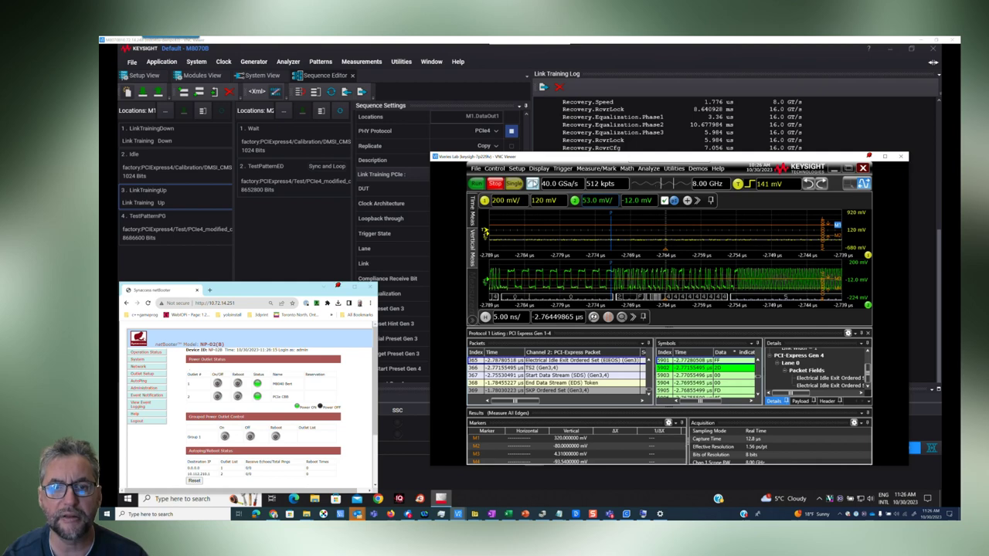
Reset the horizontal position to 0.0 s in the Horizontal settings and close them.
{"action": "left_click", "coordinate": [516, 169]}
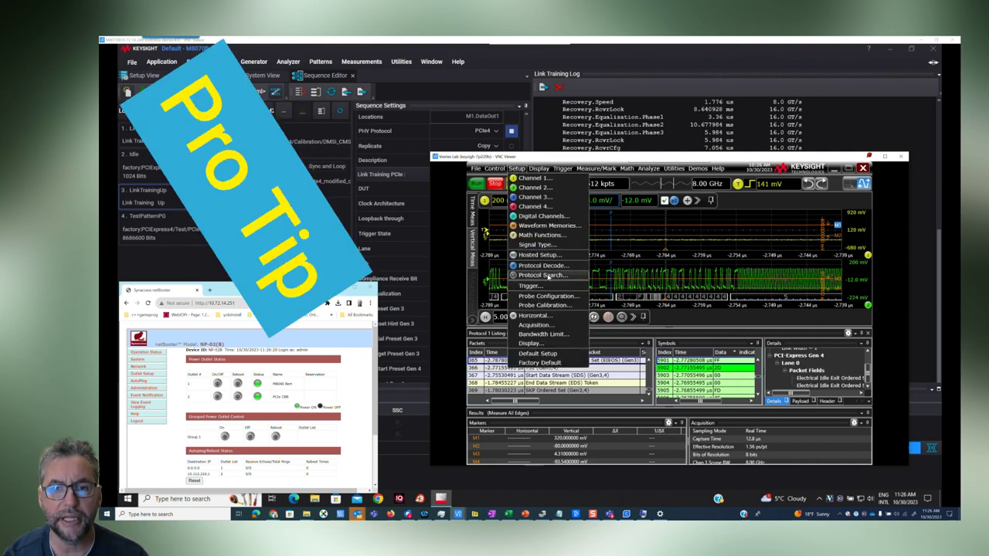
{"action": "left_click", "coordinate": [541, 317]}
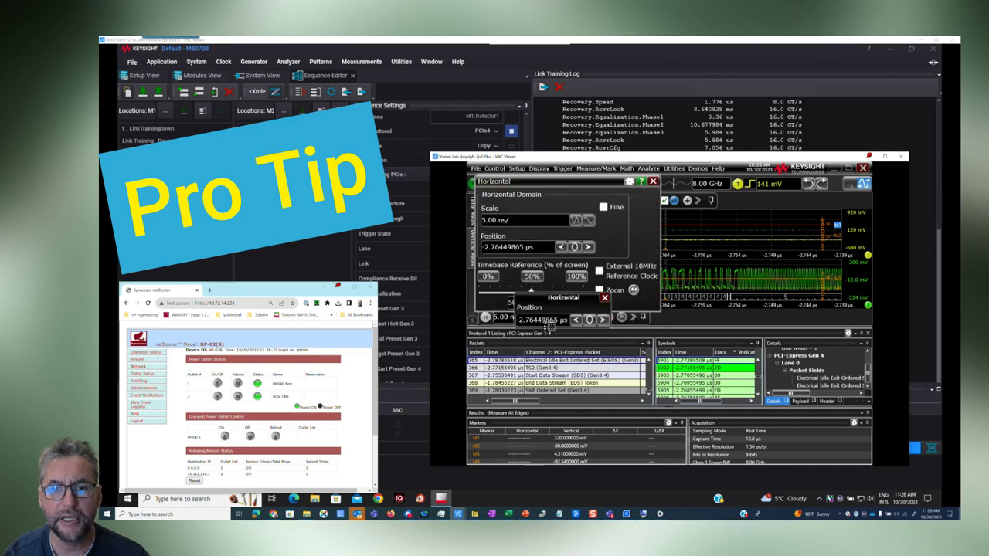
{"action": "left_click", "coordinate": [574, 247]}
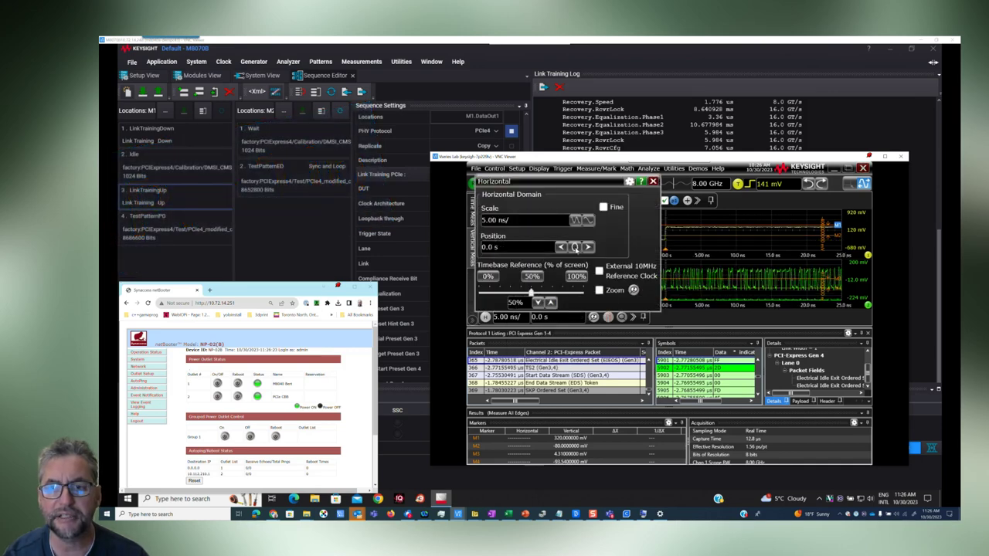
{"action": "left_click", "coordinate": [653, 181]}
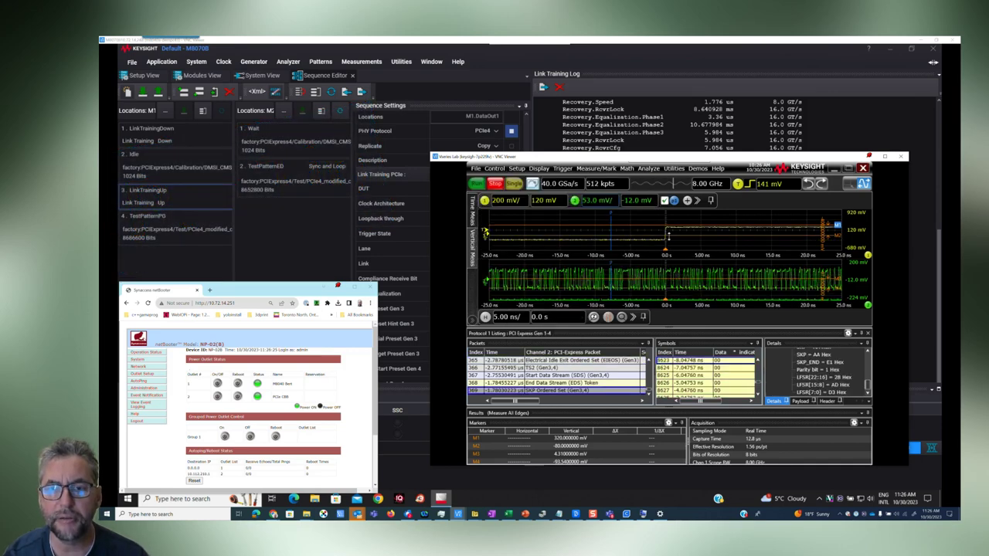
Set the horizontal scale to 2.00 µs/div and move the waveform cursor to about -2 µs, at the End Data Stream token.
{"action": "scroll", "coordinate": [510, 316], "scroll_direction": "up", "scroll_amount": 1}
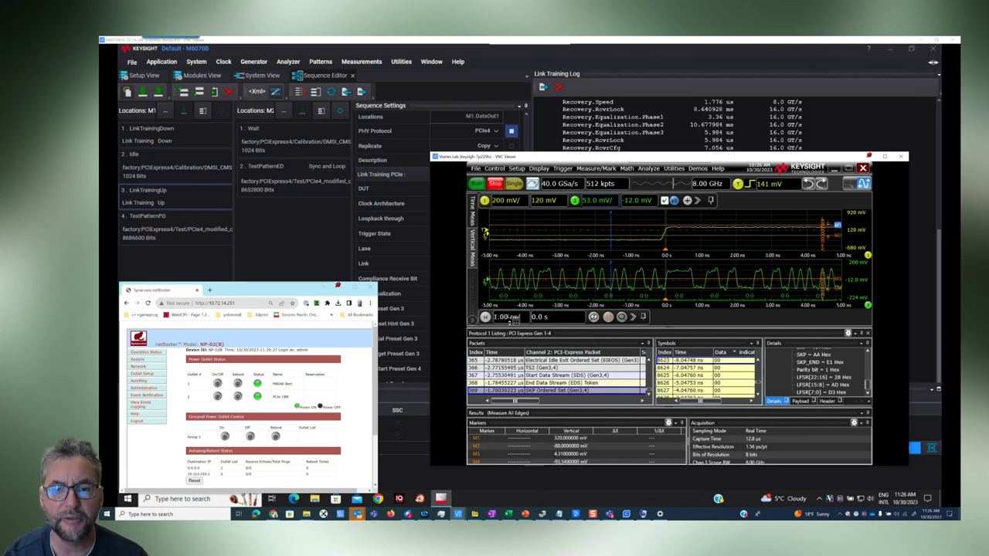
{"action": "left_click", "coordinate": [510, 316]}
{"action": "scroll", "coordinate": [513, 319], "scroll_direction": "up", "scroll_amount": 5}
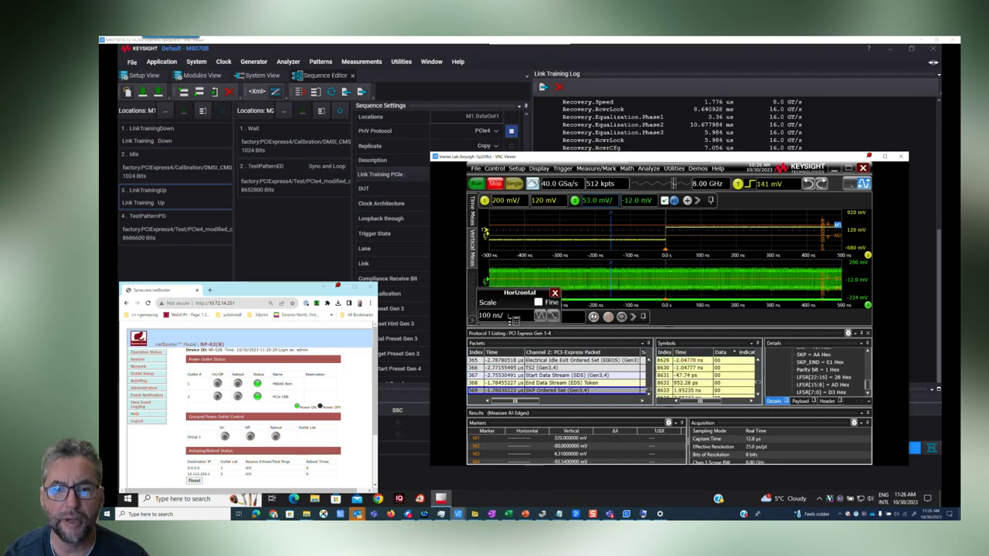
{"action": "scroll", "coordinate": [562, 287], "scroll_direction": "up", "scroll_amount": 2}
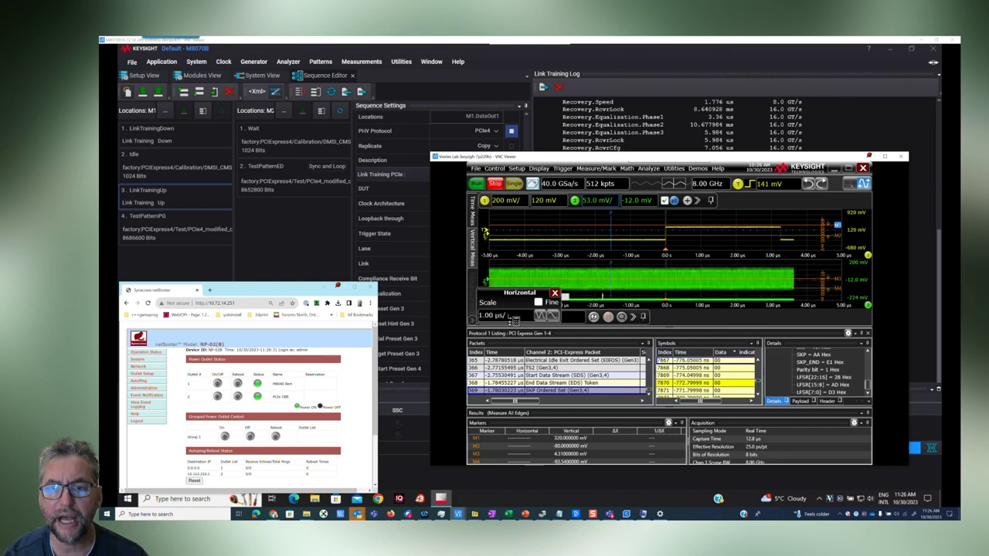
{"action": "left_click", "coordinate": [554, 293]}
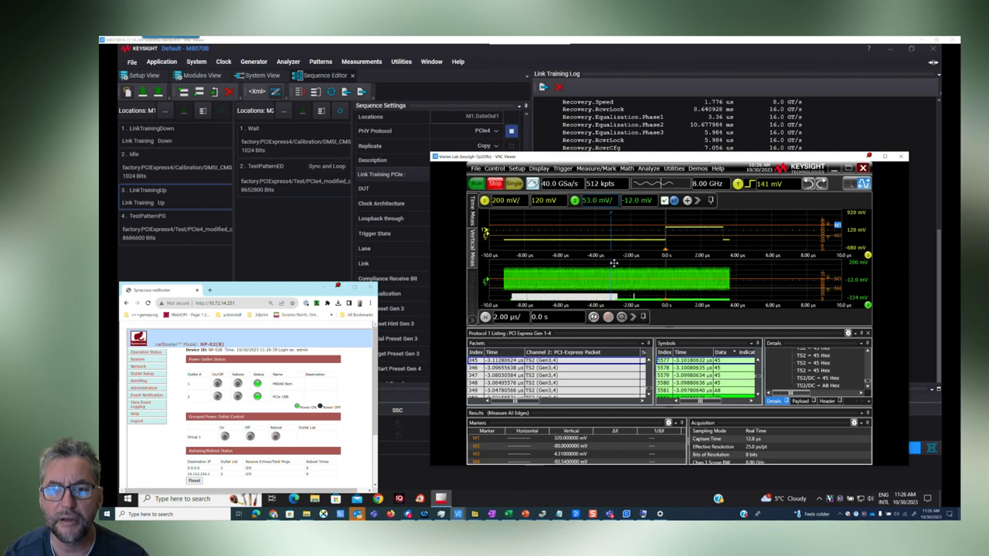
{"action": "left_click_drag", "start_coordinate": [611, 248], "coordinate": [632, 248]}
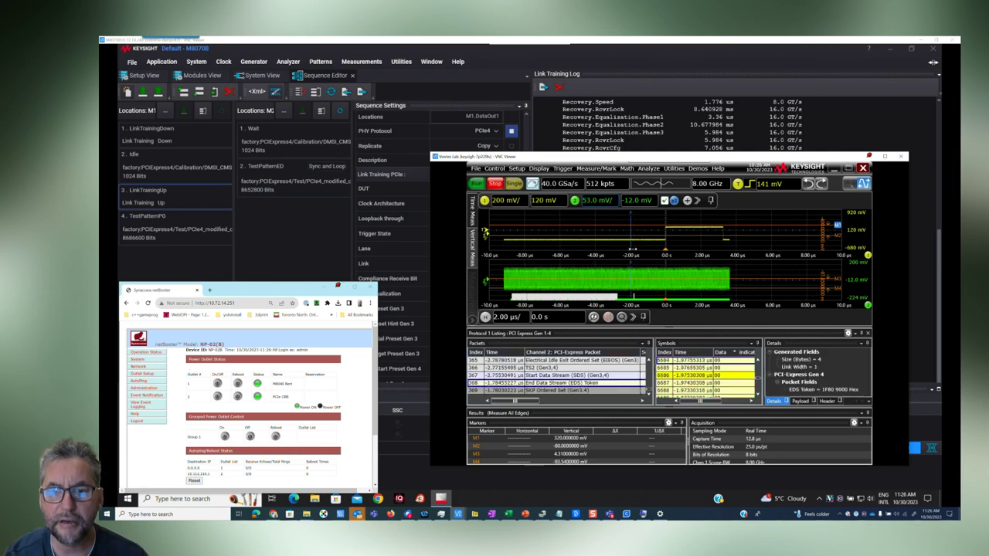
Set the horizontal scale to 5.00 µs/div and apply Horizontal Waveform Zoom to the short decoded section just before the trigger.
{"action": "left_click", "coordinate": [506, 317]}
{"action": "scroll", "coordinate": [509, 319], "scroll_direction": "down", "scroll_amount": 2}
{"action": "scroll", "coordinate": [514, 320], "scroll_direction": "up", "scroll_amount": 3}
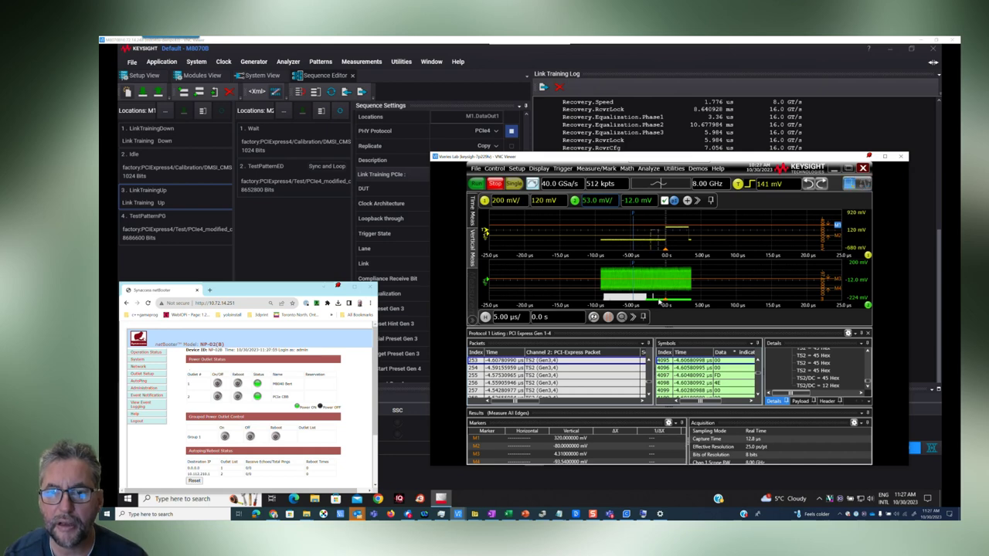
{"action": "left_click_drag", "start_coordinate": [655, 304], "coordinate": [678, 293]}
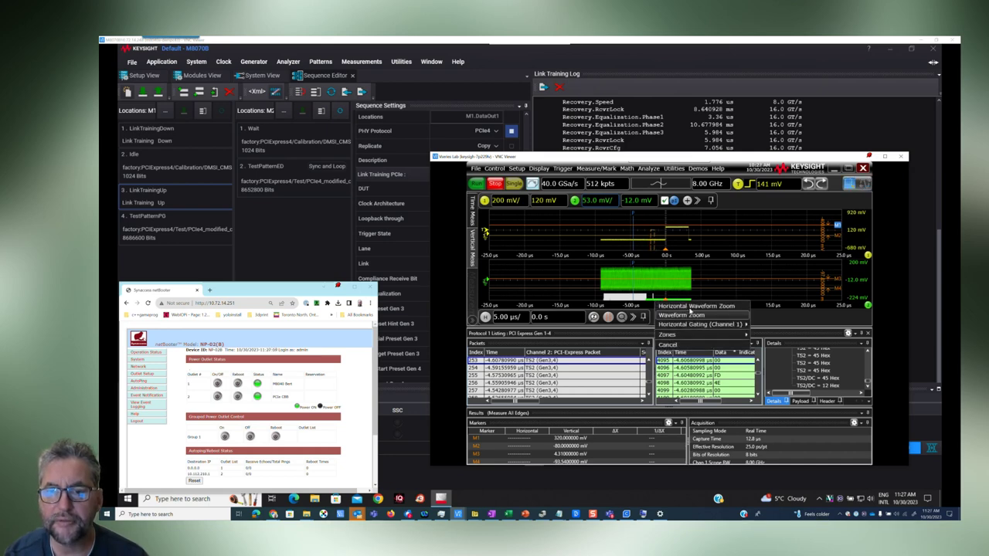
{"action": "left_click", "coordinate": [689, 308]}
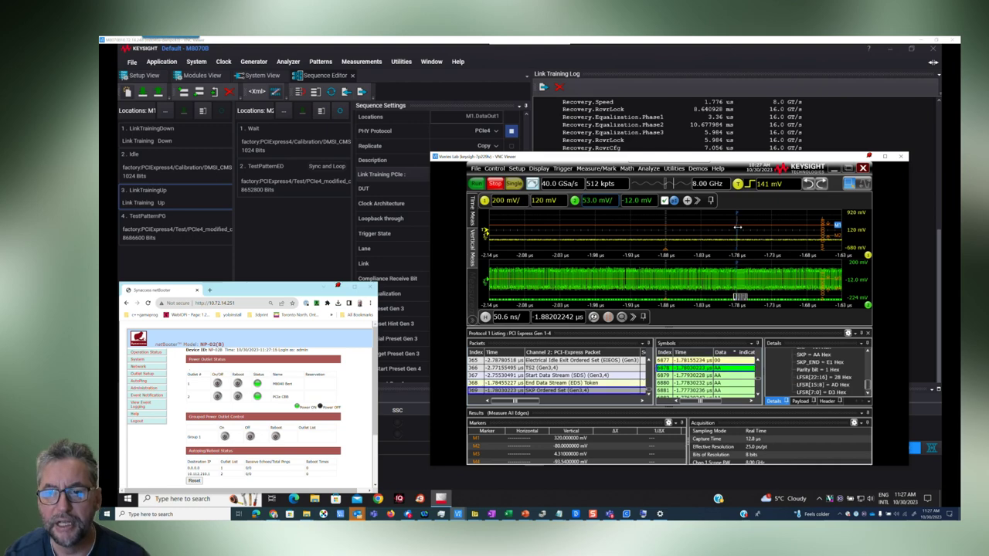
Open the Horizontal settings and return the zoomed waveform's position to 0.0 s.
{"action": "left_click", "coordinate": [516, 169]}
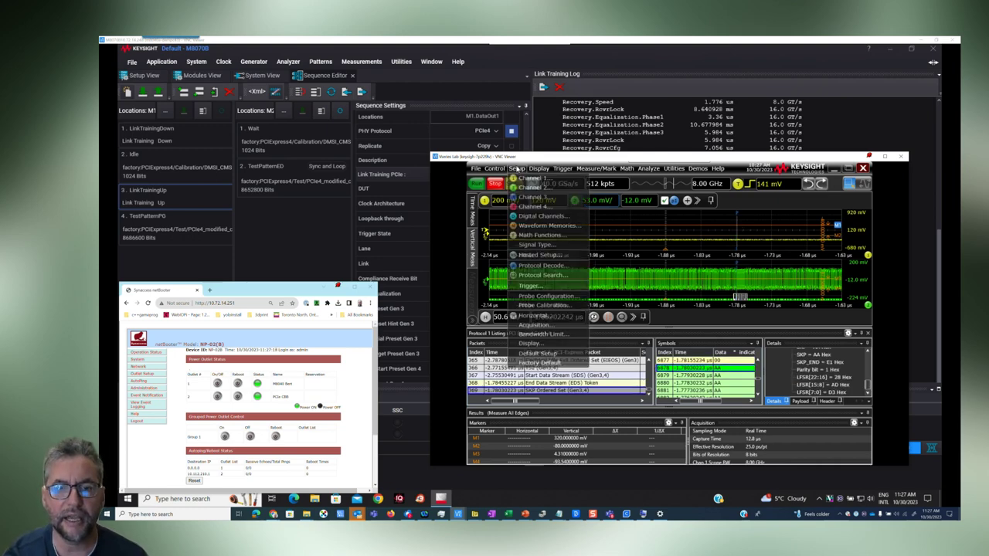
{"action": "left_click", "coordinate": [539, 317]}
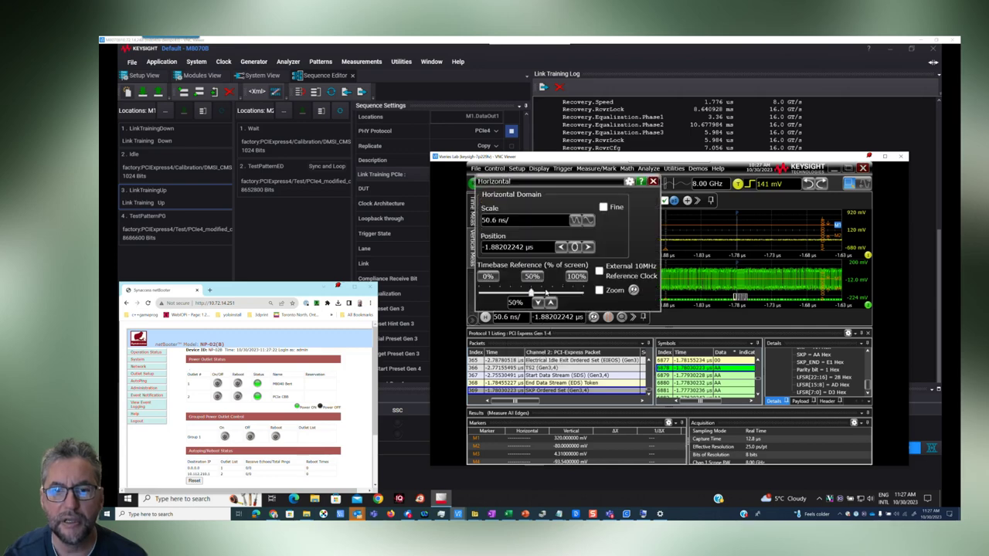
{"action": "left_click", "coordinate": [575, 247]}
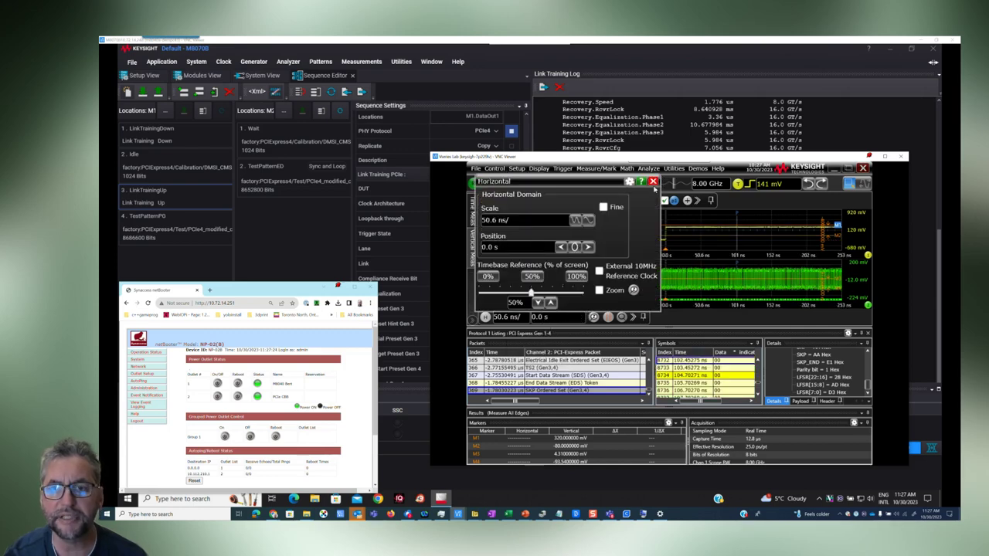
Close the Horizontal settings and apply Horizontal Waveform Zoom to the section around 18 µs after the trigger.
{"action": "left_click", "coordinate": [653, 181]}
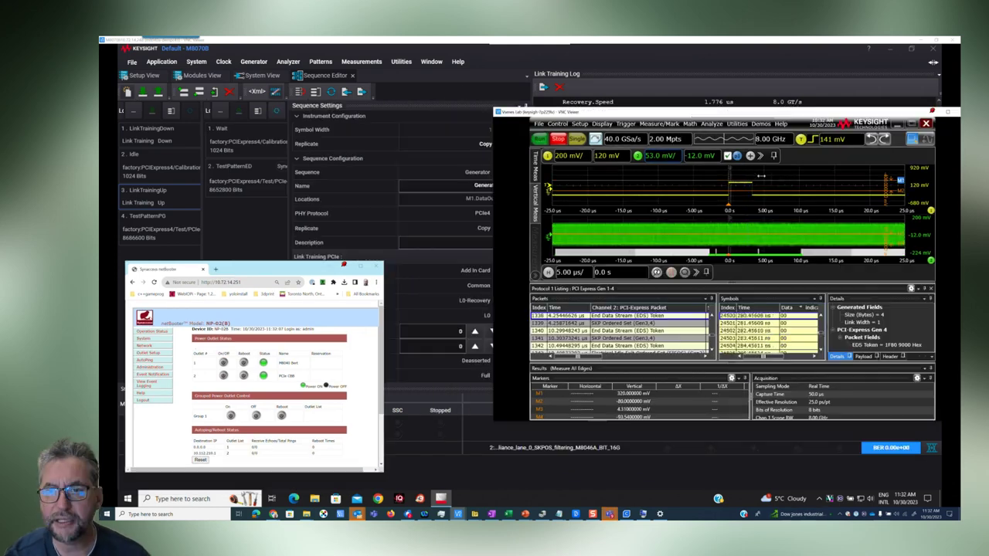
{"action": "mouse_move", "coordinate": [761, 176]}
{"action": "left_mouse_down"}
{"action": "mouse_move", "coordinate": [863, 185]}
{"action": "mouse_move", "coordinate": [848, 186]}
{"action": "mouse_move", "coordinate": [846, 200]}
{"action": "mouse_move", "coordinate": [861, 198]}
{"action": "left_mouse_up"}
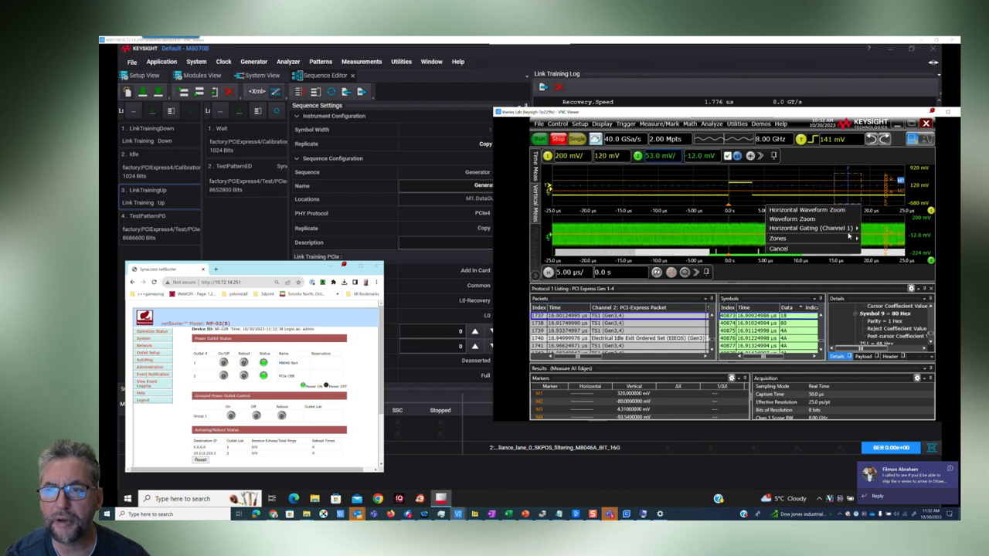
{"action": "left_click", "coordinate": [792, 210]}
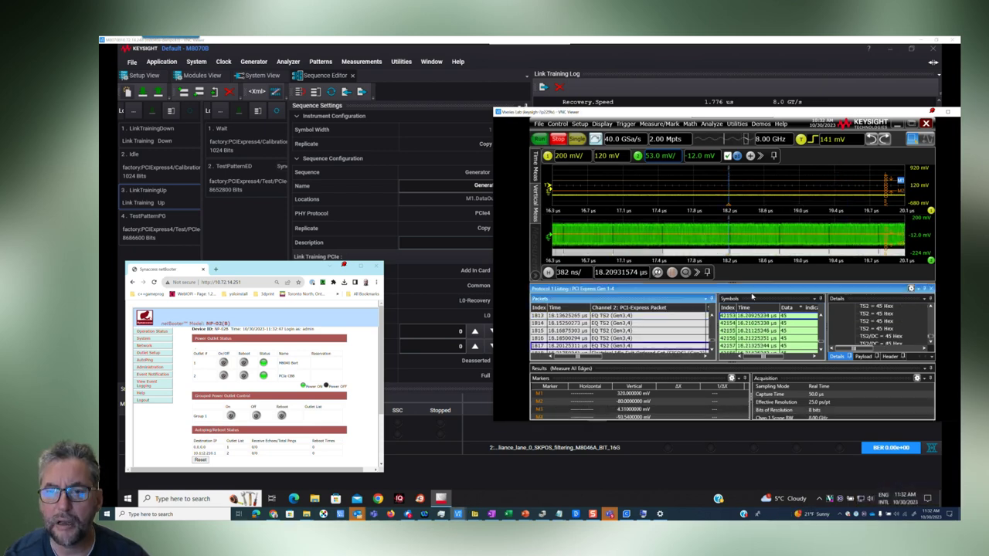
Set the horizontal scale to 2.00 ns/div so the individual decoded symbols can be read.
{"action": "left_click", "coordinate": [572, 275]}
{"action": "scroll", "coordinate": [575, 278], "scroll_direction": "down", "scroll_amount": 1}
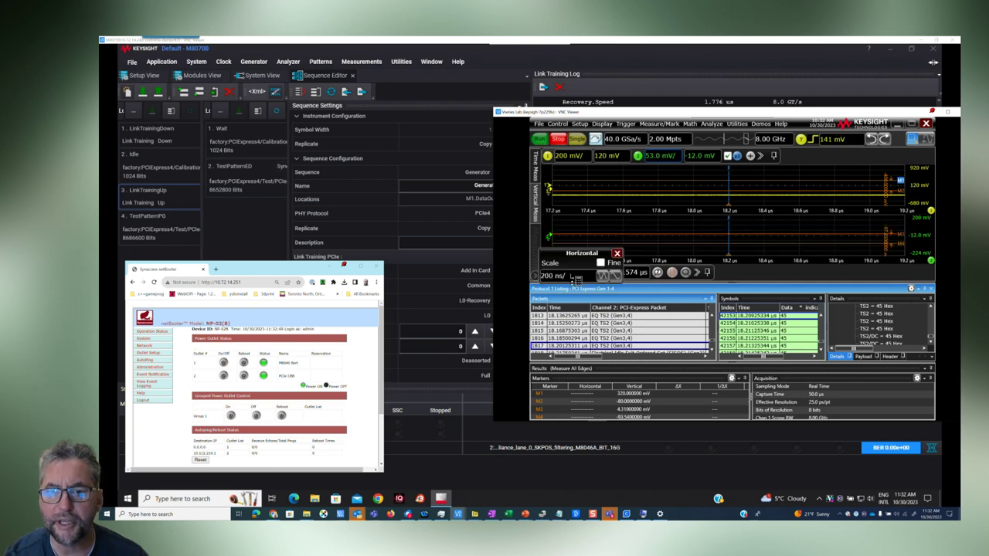
{"action": "scroll", "coordinate": [578, 281], "scroll_direction": "down", "scroll_amount": 6}
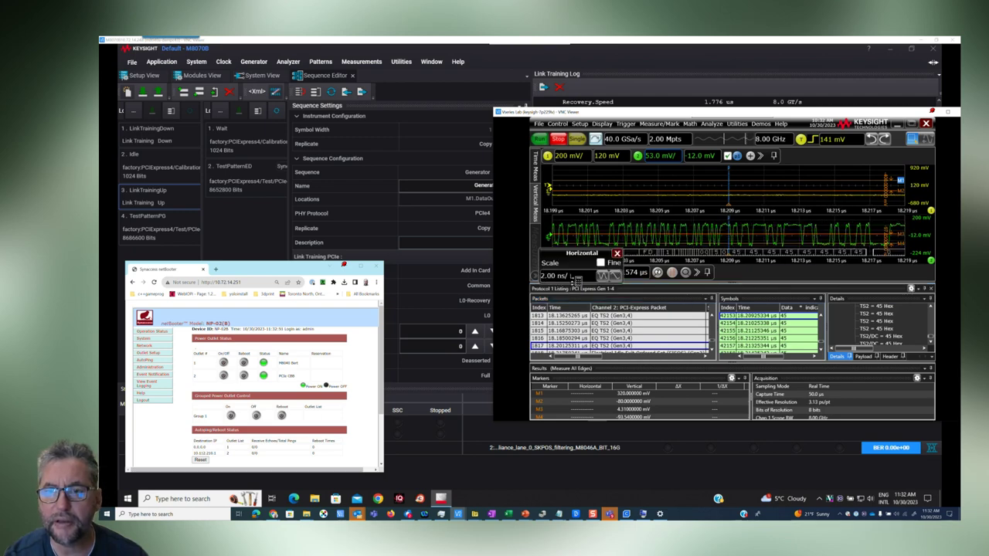
{"action": "left_click", "coordinate": [616, 253]}
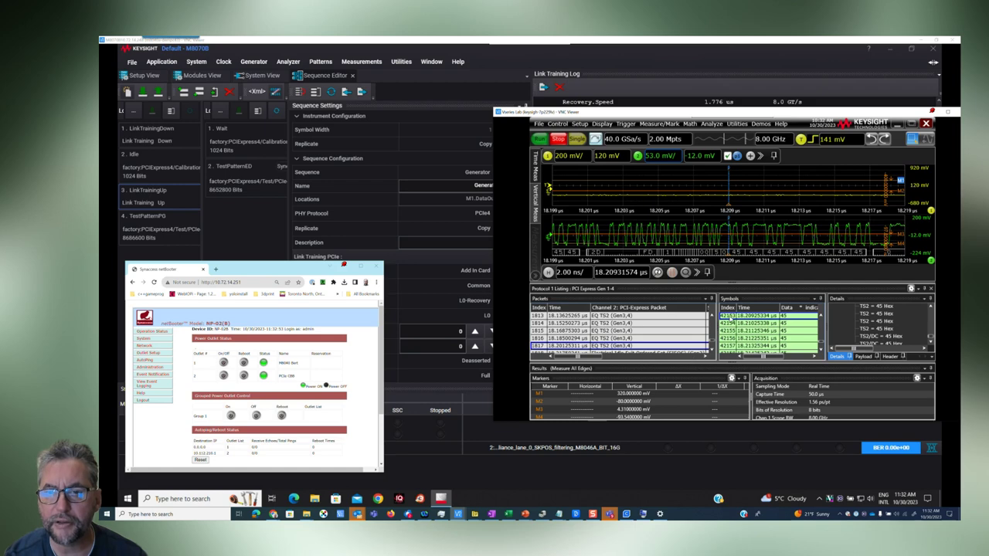
Examine the symbol data and decoded TS2 details of the selected EQ TS2 packet in the protocol listing.
{"action": "scroll", "coordinate": [788, 334], "scroll_direction": "up", "scroll_amount": 2}
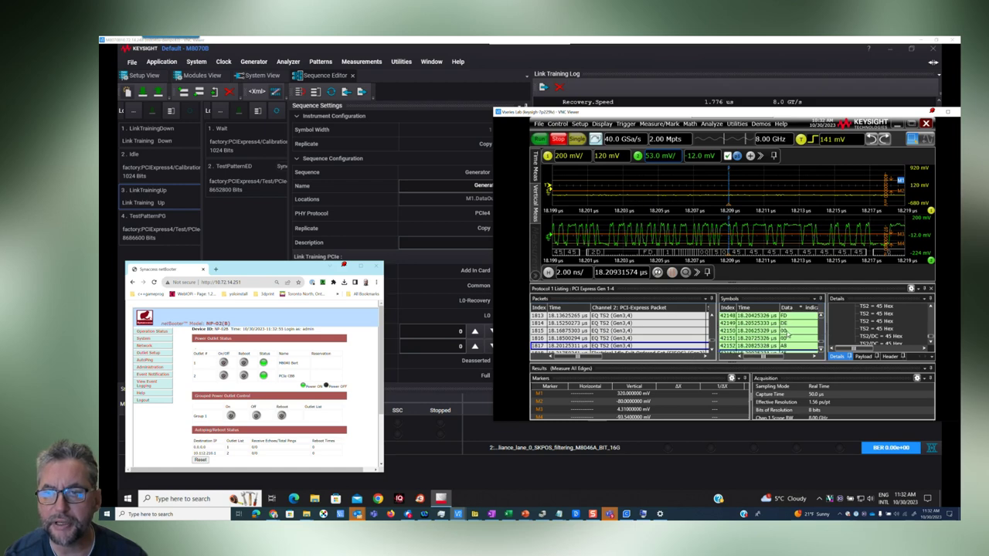
{"action": "left_click_drag", "start_coordinate": [729, 272], "coordinate": [729, 188]}
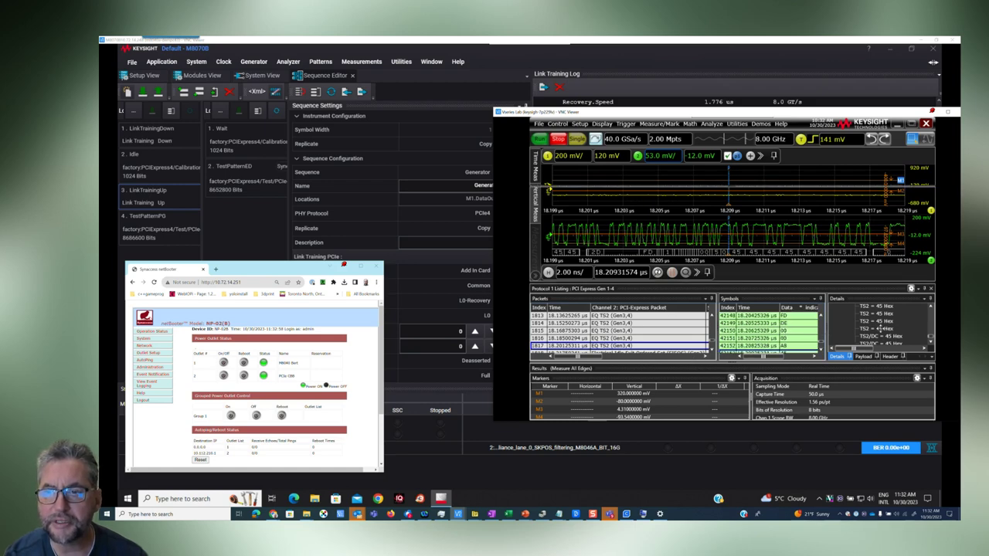
{"action": "left_click_drag", "start_coordinate": [824, 303], "coordinate": [788, 309]}
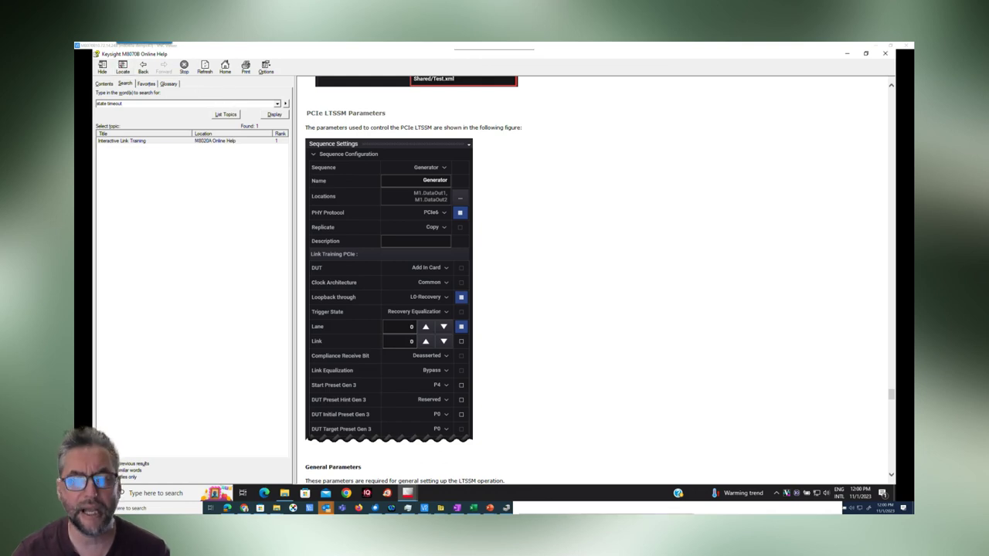
Read the Interactive Link Training topic in the M8070B online help, from its setup diagrams to the preset and cursor parameter tables.
{"action": "left_click", "coordinate": [847, 56]}
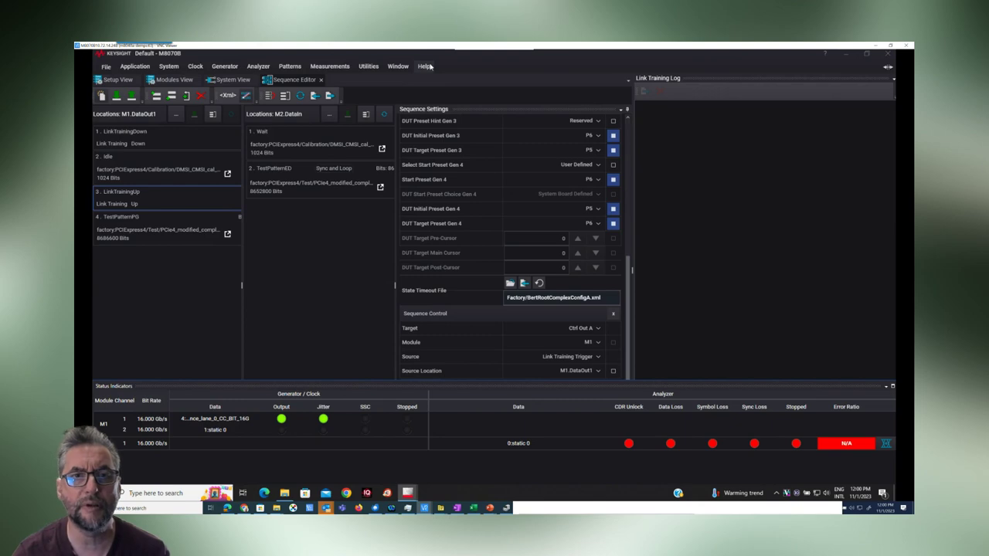
{"action": "left_click", "coordinate": [426, 66]}
{"action": "left_click", "coordinate": [453, 82]}
{"action": "scroll", "coordinate": [488, 272], "scroll_direction": "down", "scroll_amount": 10}
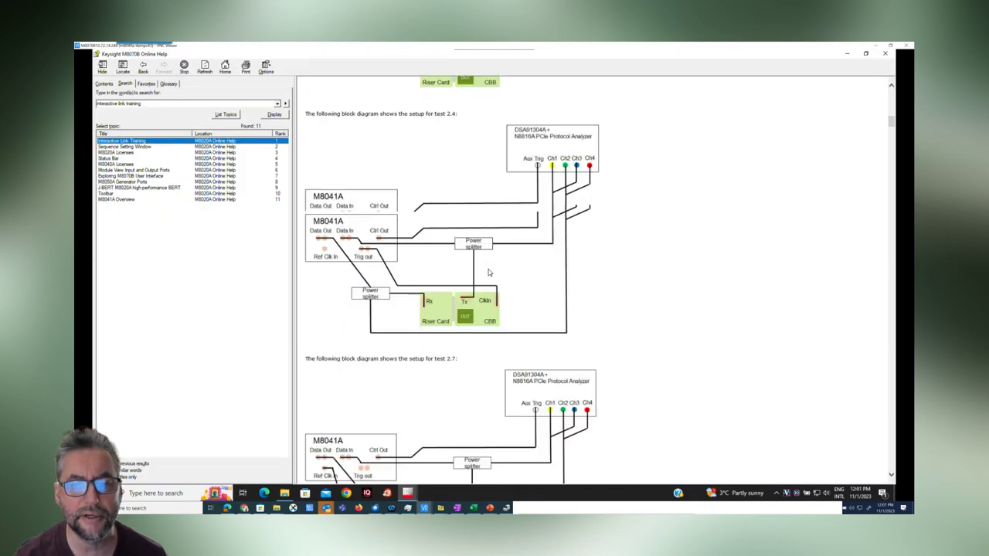
{"action": "scroll", "coordinate": [489, 272], "scroll_direction": "down", "scroll_amount": 15}
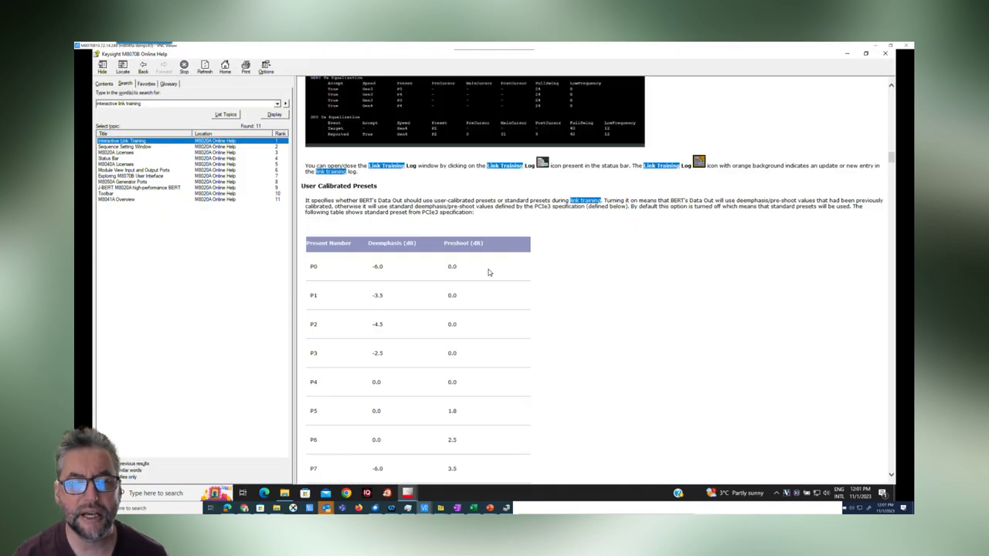
{"action": "scroll", "coordinate": [488, 272], "scroll_direction": "down", "scroll_amount": 15}
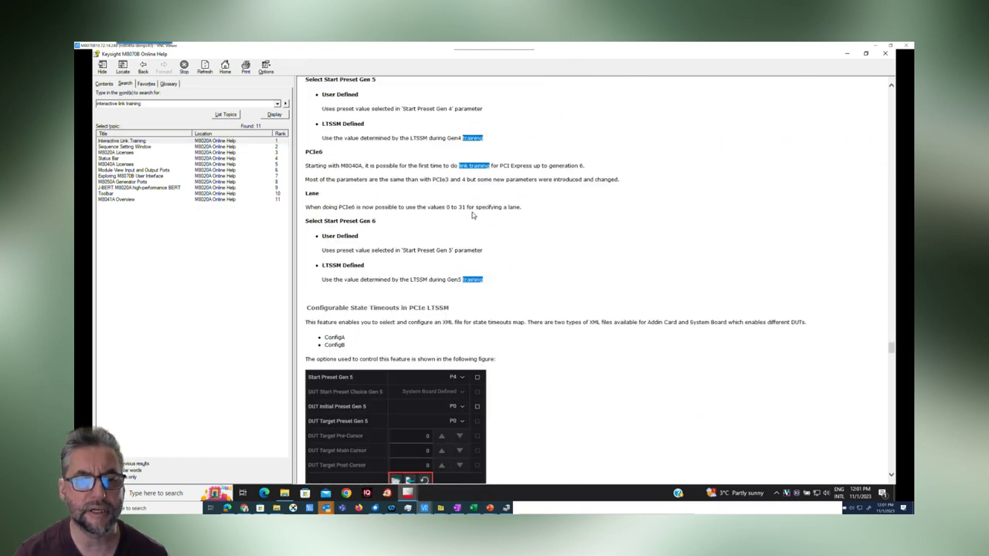
{"action": "scroll", "coordinate": [472, 213], "scroll_direction": "down", "scroll_amount": 10}
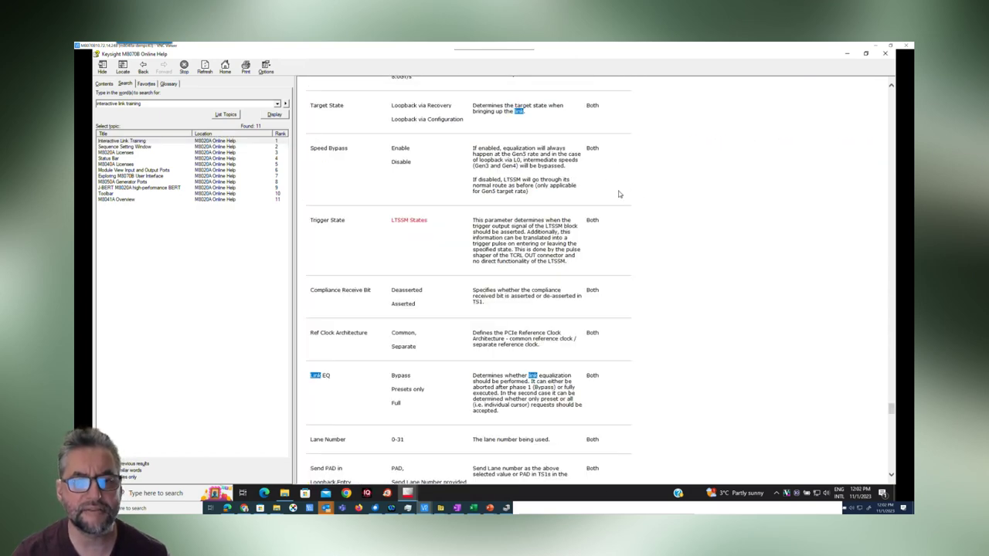
{"action": "scroll", "coordinate": [618, 195], "scroll_direction": "down", "scroll_amount": 3}
{"action": "scroll", "coordinate": [616, 197], "scroll_direction": "down", "scroll_amount": 7}
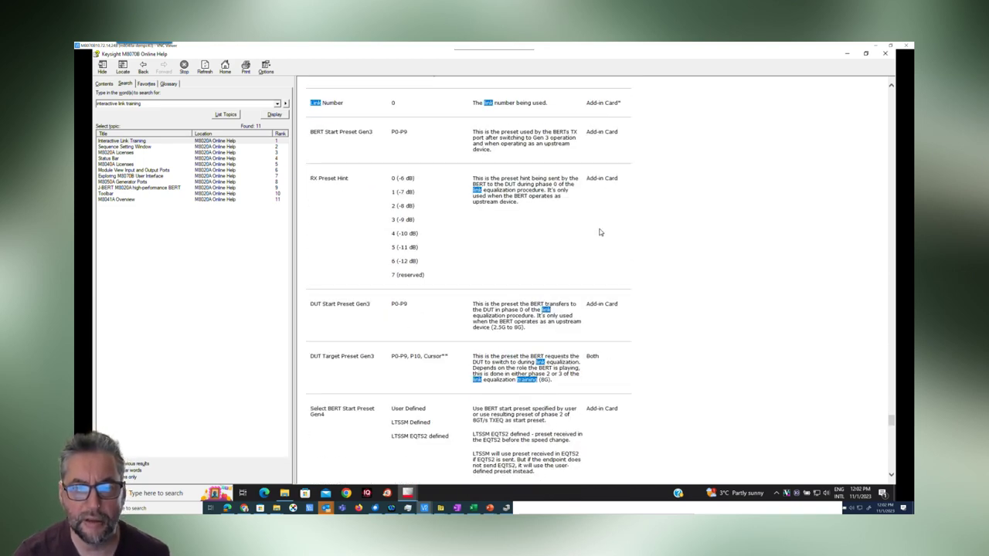
{"action": "scroll", "coordinate": [598, 227], "scroll_direction": "down", "scroll_amount": 15}
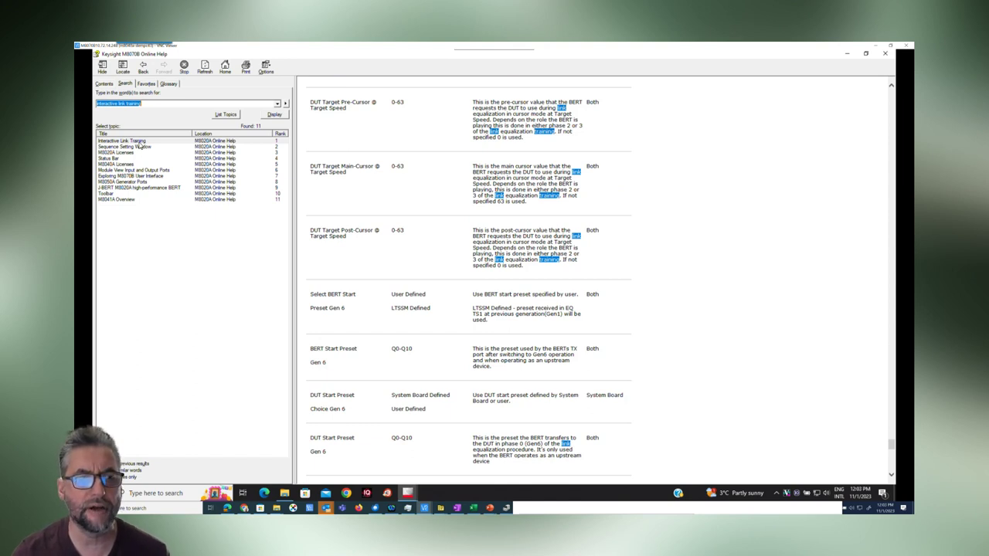
Reopen the Interactive Link Training help topic and review its parameters through the sequencer-controlled parameters and LTSSM States list.
{"action": "left_click", "coordinate": [138, 142]}
{"action": "double_click", "coordinate": [140, 145]}
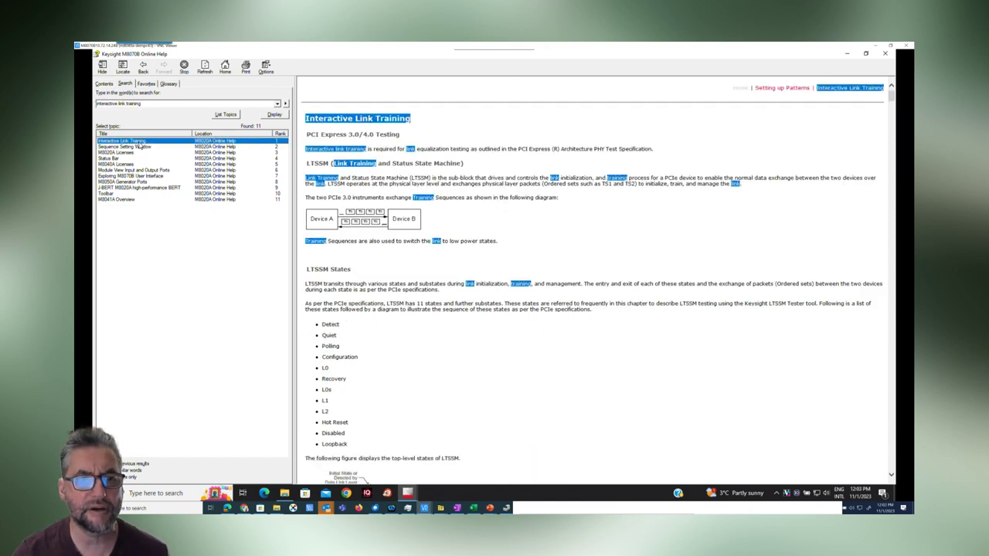
{"action": "scroll", "coordinate": [463, 224], "scroll_direction": "down", "scroll_amount": 15}
{"action": "scroll", "coordinate": [461, 232], "scroll_direction": "down", "scroll_amount": 15}
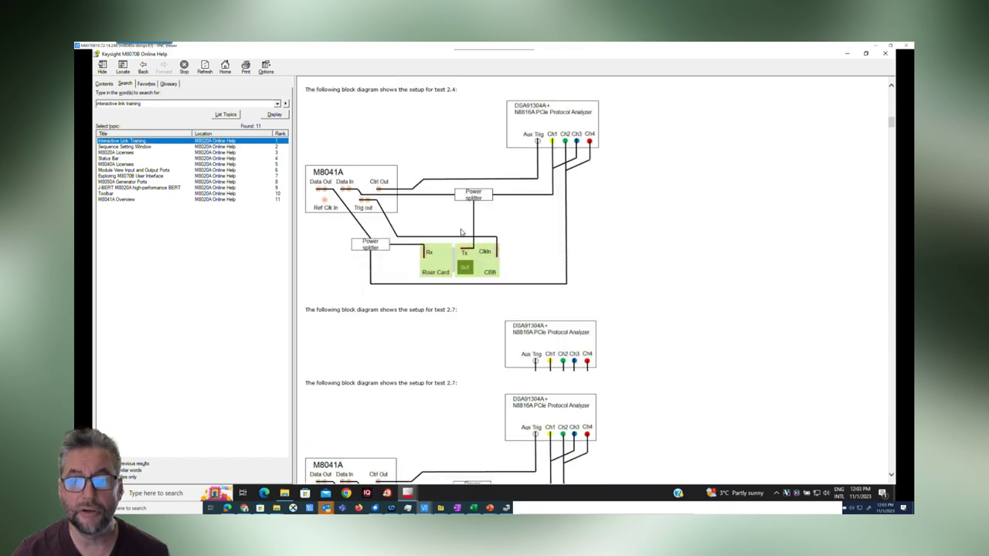
{"action": "scroll", "coordinate": [585, 199], "scroll_direction": "down", "scroll_amount": 20}
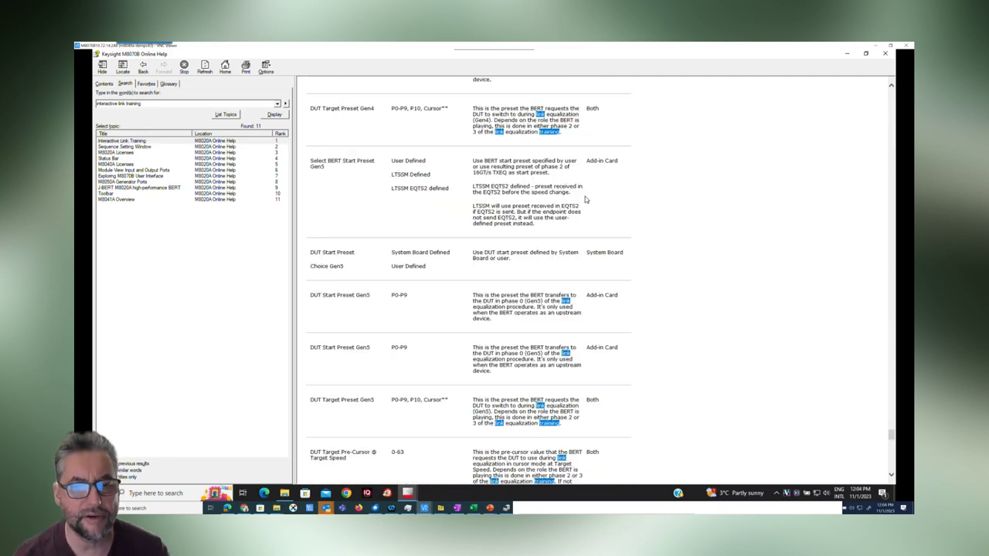
{"action": "scroll", "coordinate": [577, 243], "scroll_direction": "down", "scroll_amount": 2}
{"action": "scroll", "coordinate": [577, 244], "scroll_direction": "down", "scroll_amount": 10}
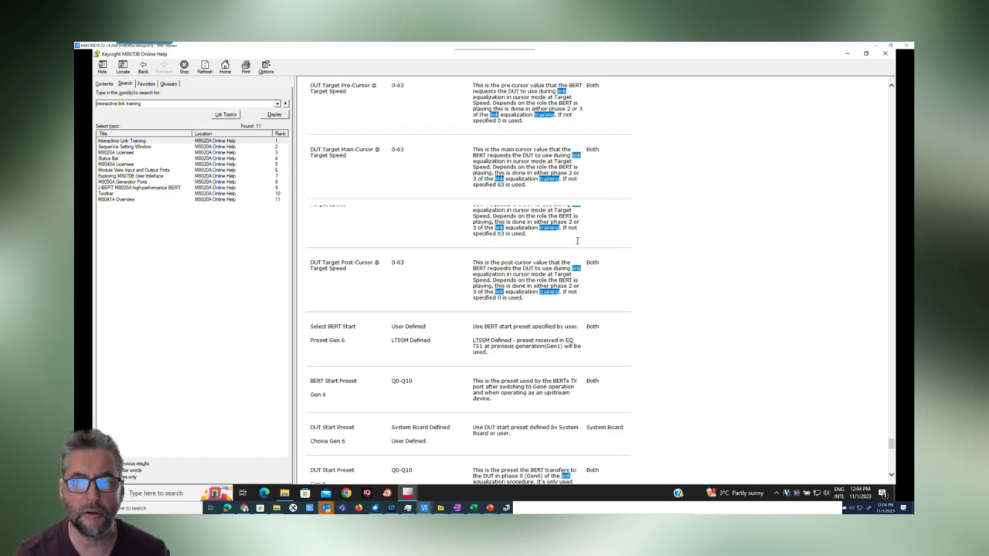
{"action": "scroll", "coordinate": [577, 244], "scroll_direction": "down", "scroll_amount": 10}
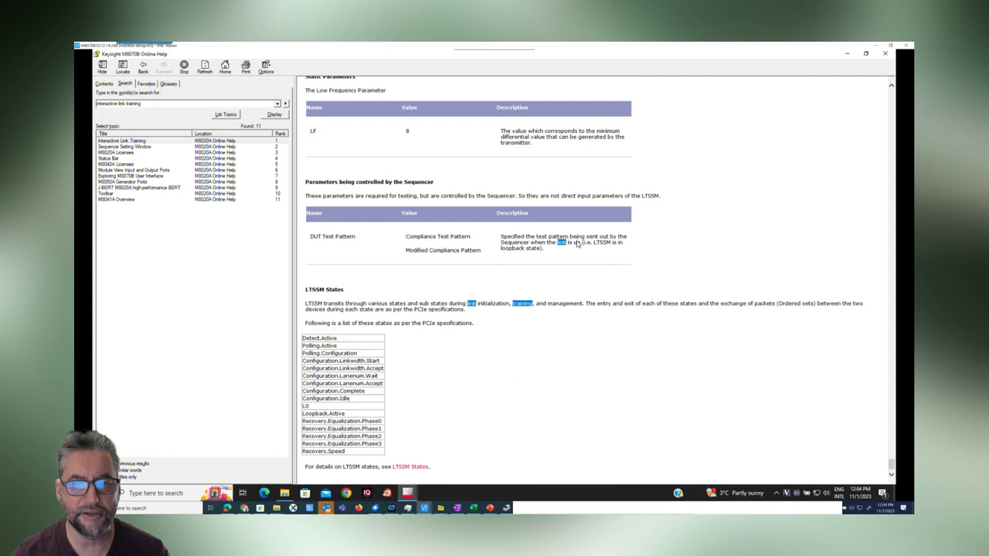
{"action": "scroll", "coordinate": [577, 243], "scroll_direction": "up", "scroll_amount": 10}
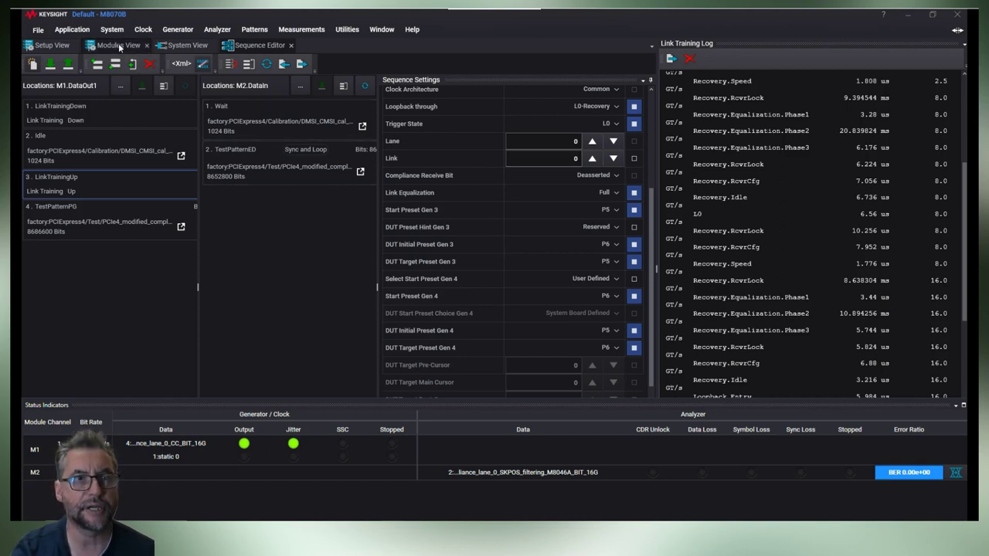
Show the Deemphasis parameters of M1 channel 1 Data Out in the Modules View.
{"action": "left_click", "coordinate": [186, 48]}
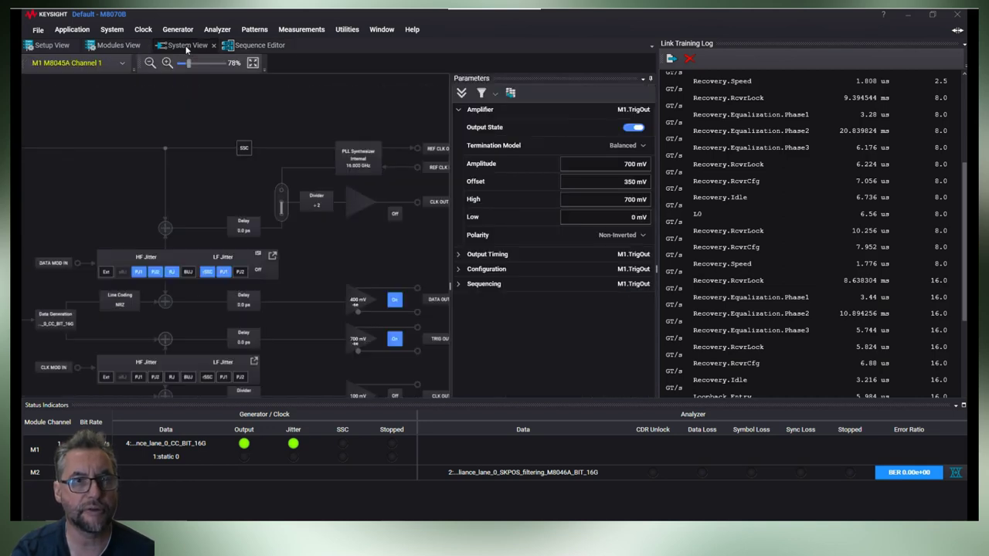
{"action": "left_click", "coordinate": [122, 45]}
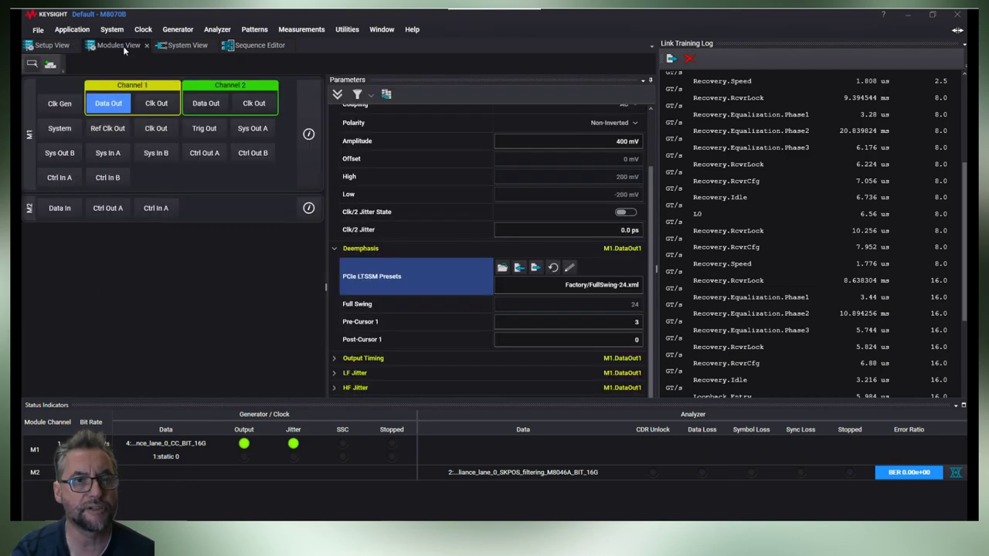
{"action": "left_click", "coordinate": [335, 248]}
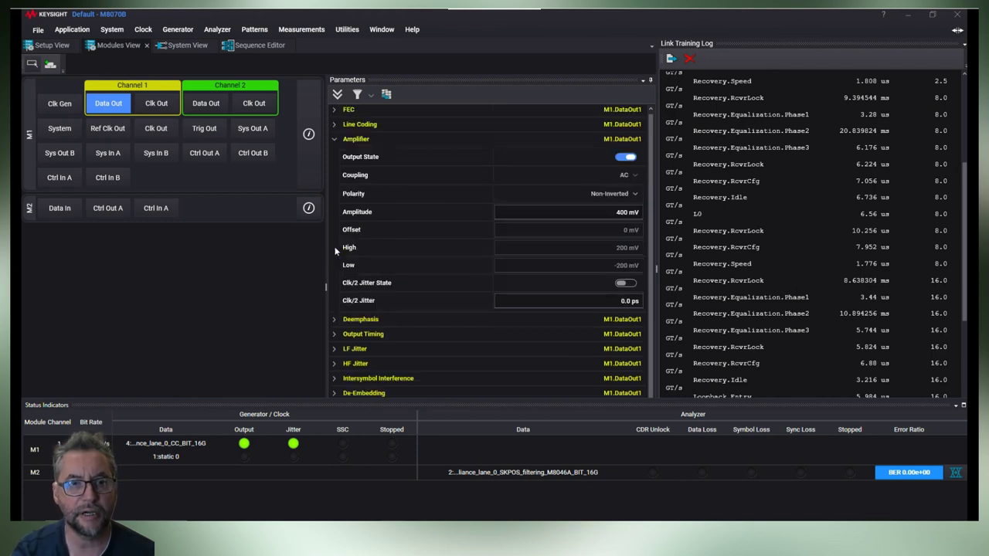
{"action": "left_click", "coordinate": [335, 319]}
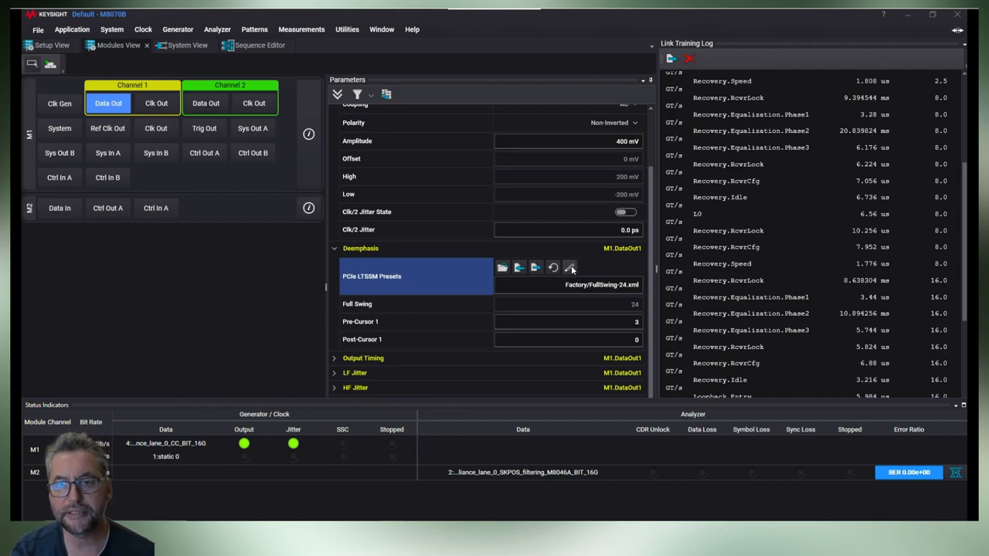
Load the shared LTSSM preset file FullSwing-24_PreCursor--1_PostCursor--3-16G_BitifEye.xml and select its P4 Pre1 coefficient in the TxEQ matrix editor.
{"action": "left_click", "coordinate": [502, 268]}
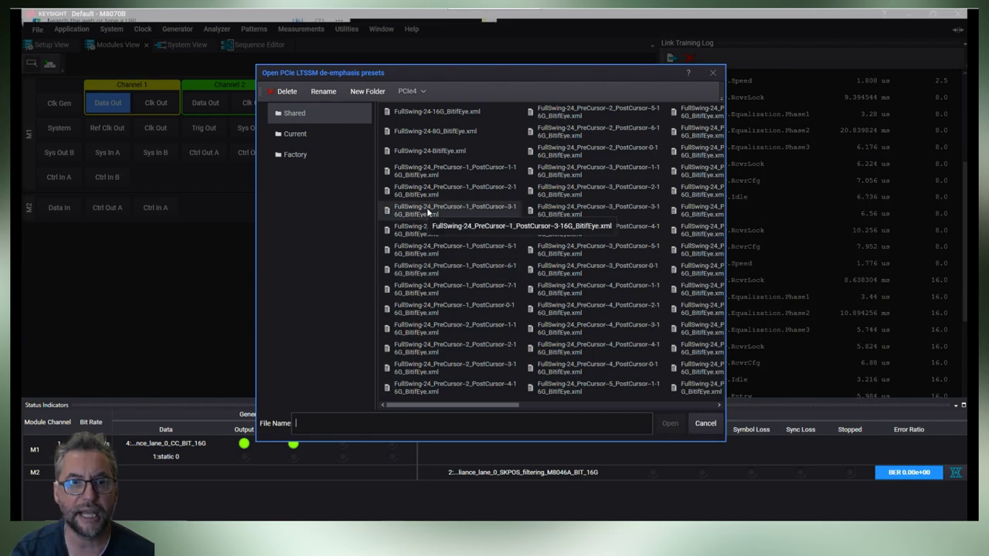
{"action": "double_click", "coordinate": [428, 213]}
{"action": "left_click", "coordinate": [570, 267]}
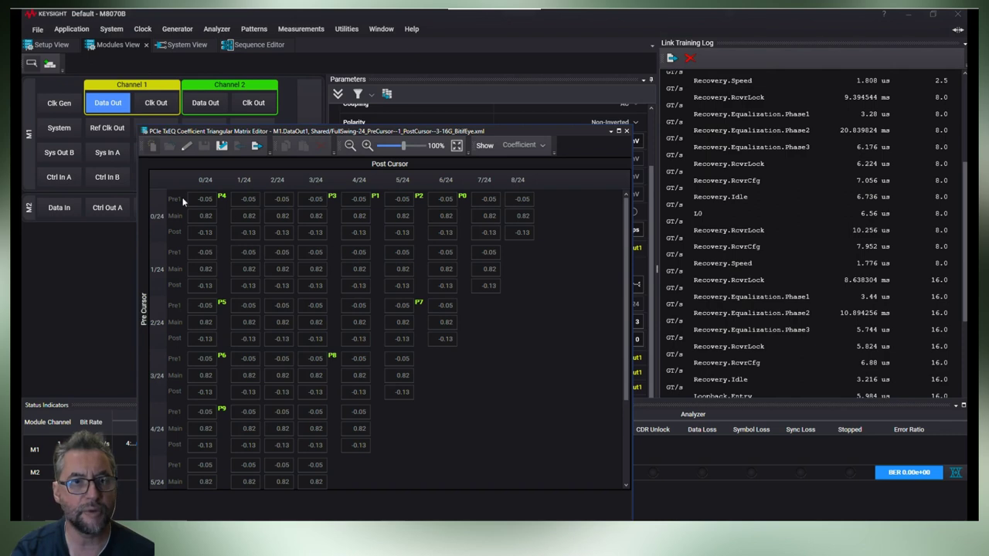
{"action": "left_click", "coordinate": [208, 201]}
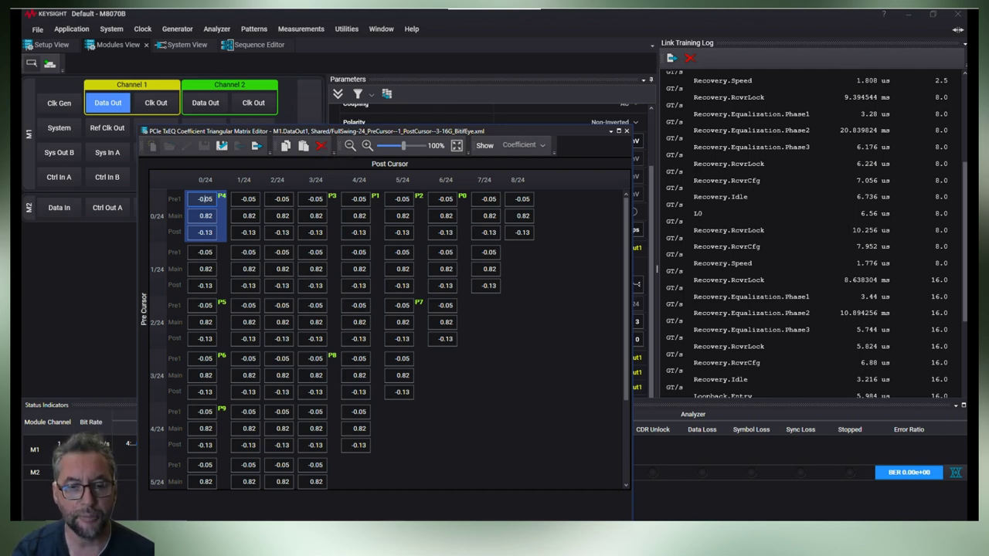
Review the online help topics on opening an existing matrix, exporting a matrix file and launching the TxEQ Matrix Editor, and close the help.
{"action": "mouse_move", "coordinate": [355, 498]}
{"action": "left_click", "coordinate": [450, 497]}
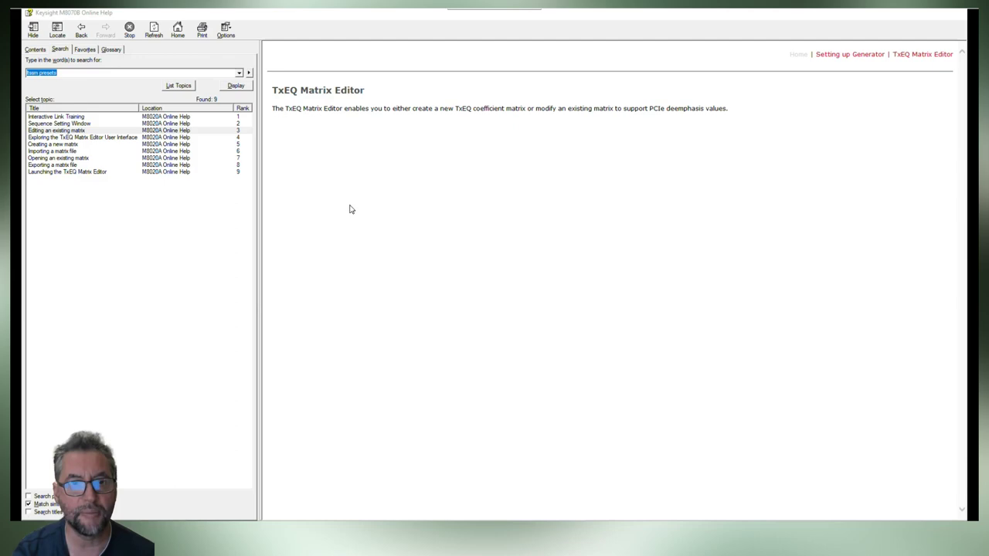
{"action": "left_click", "coordinate": [62, 117]}
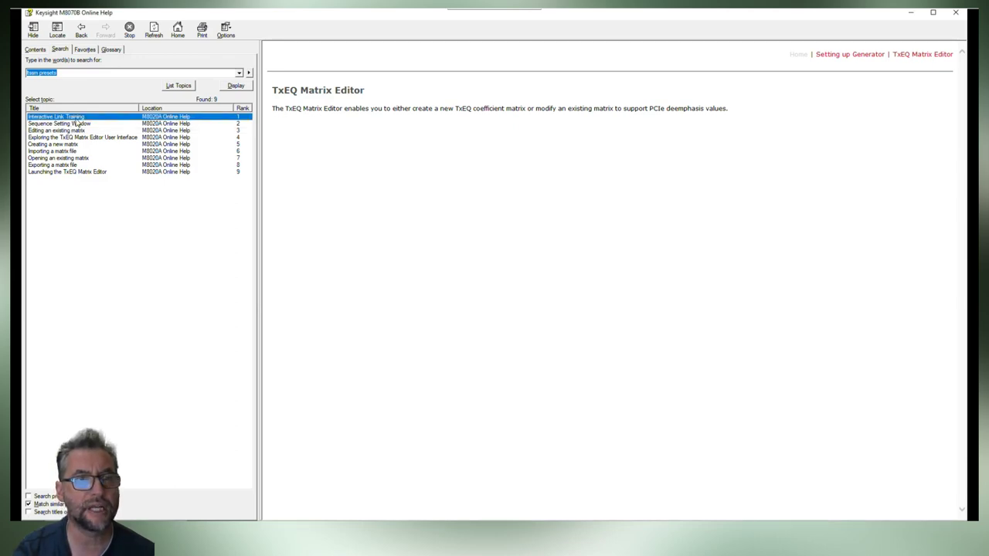
{"action": "double_click", "coordinate": [74, 158]}
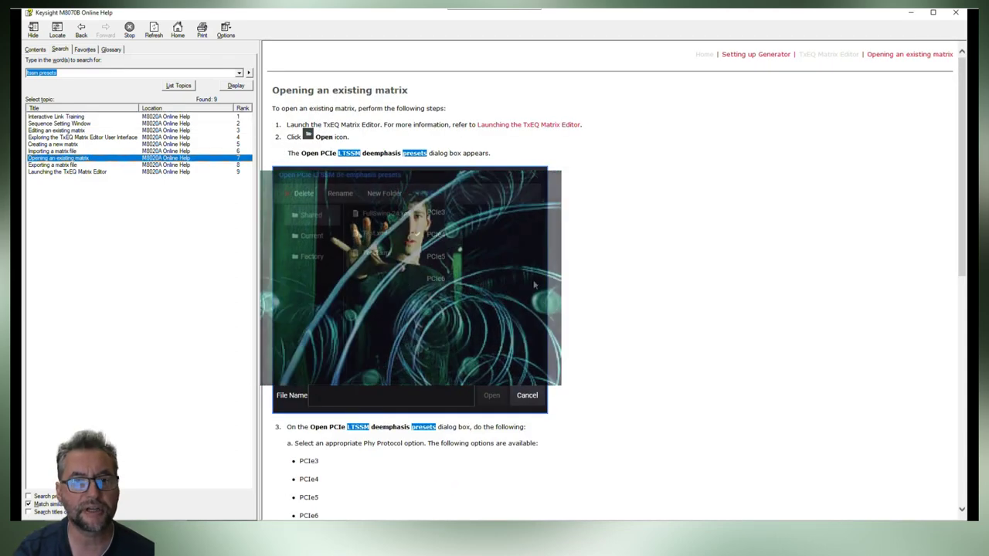
{"action": "scroll", "coordinate": [533, 287], "scroll_direction": "down", "scroll_amount": 6}
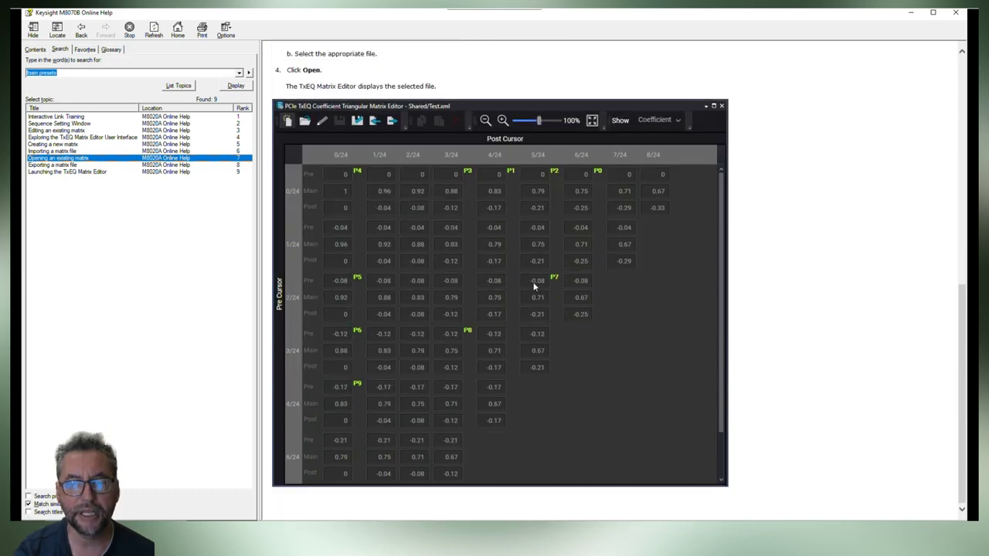
{"action": "double_click", "coordinate": [52, 161]}
{"action": "double_click", "coordinate": [52, 165]}
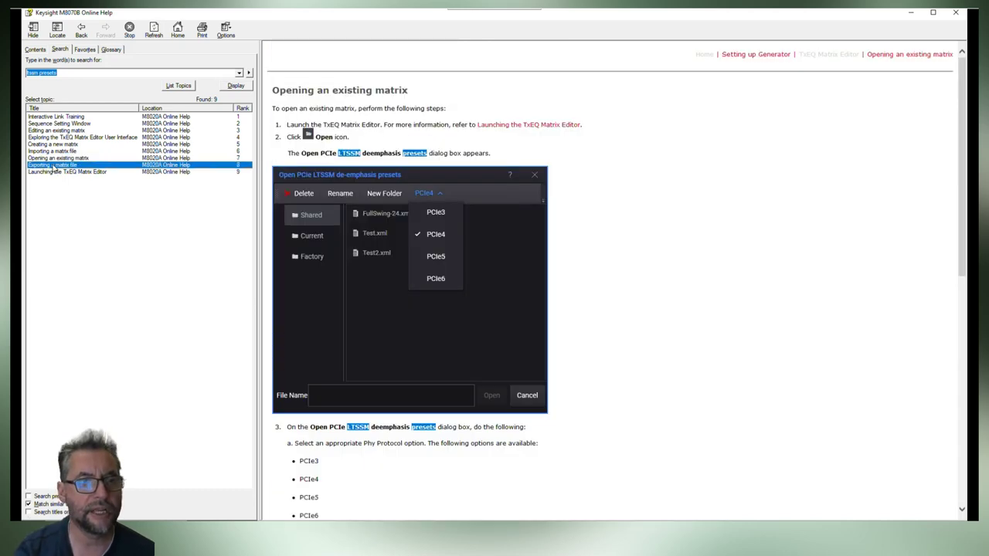
{"action": "double_click", "coordinate": [75, 172]}
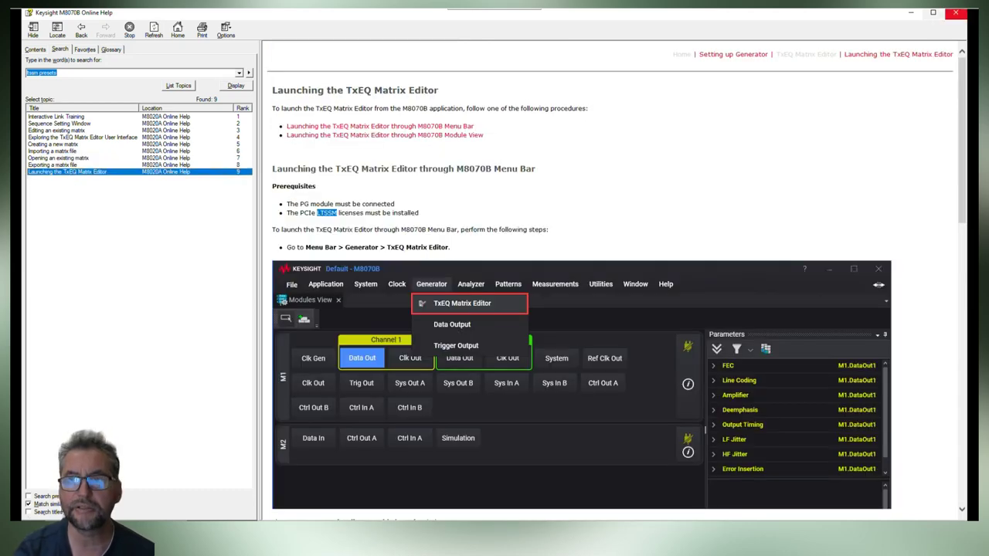
{"action": "left_click", "coordinate": [956, 12]}
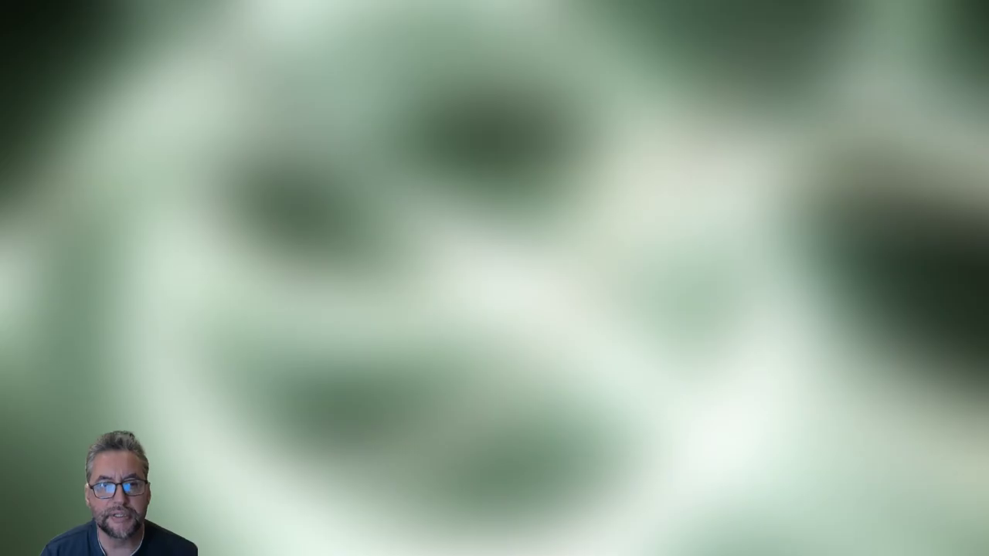